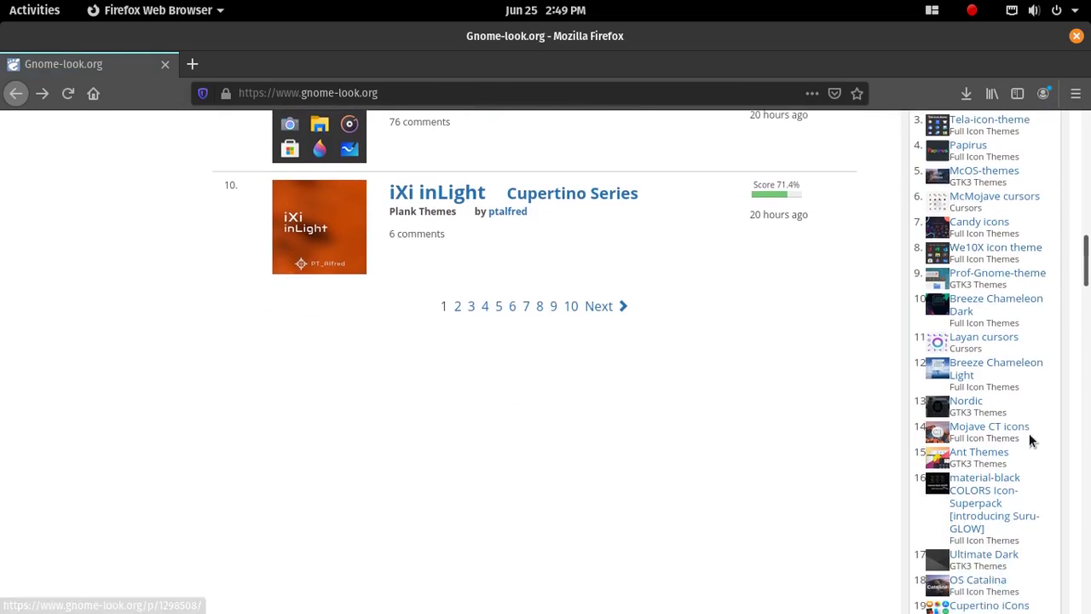
- Open the Mojave CT icons page from the product list and download Mojave-CT-Classic.tar.xz, saving the file
{"action": "left_click", "coordinate": [991, 431]}
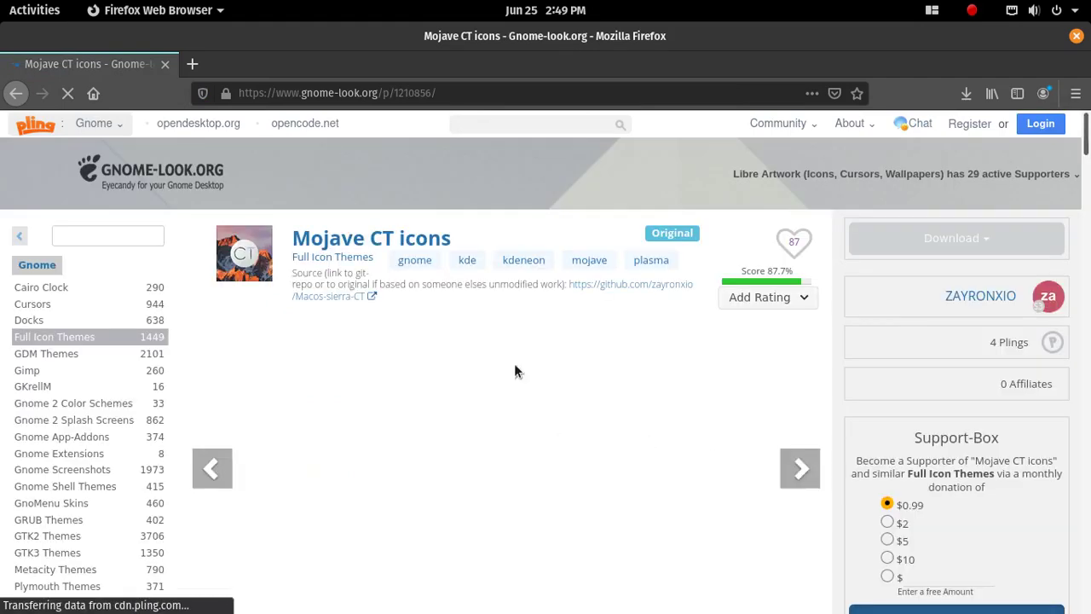
{"action": "scroll", "coordinate": [452, 345], "scroll_direction": "down", "scroll_amount": 6}
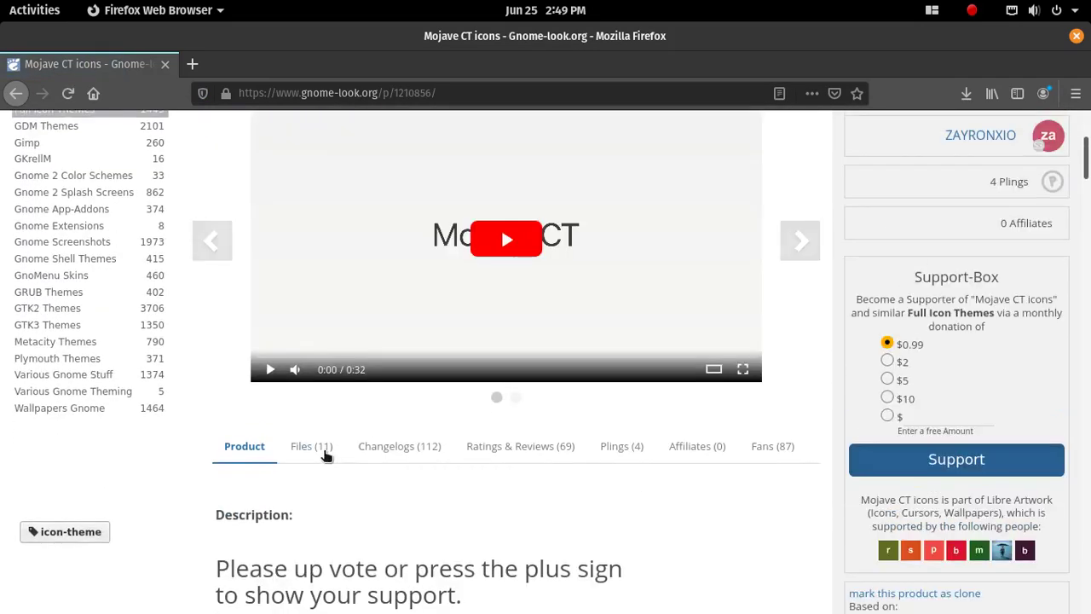
{"action": "left_click", "coordinate": [326, 454]}
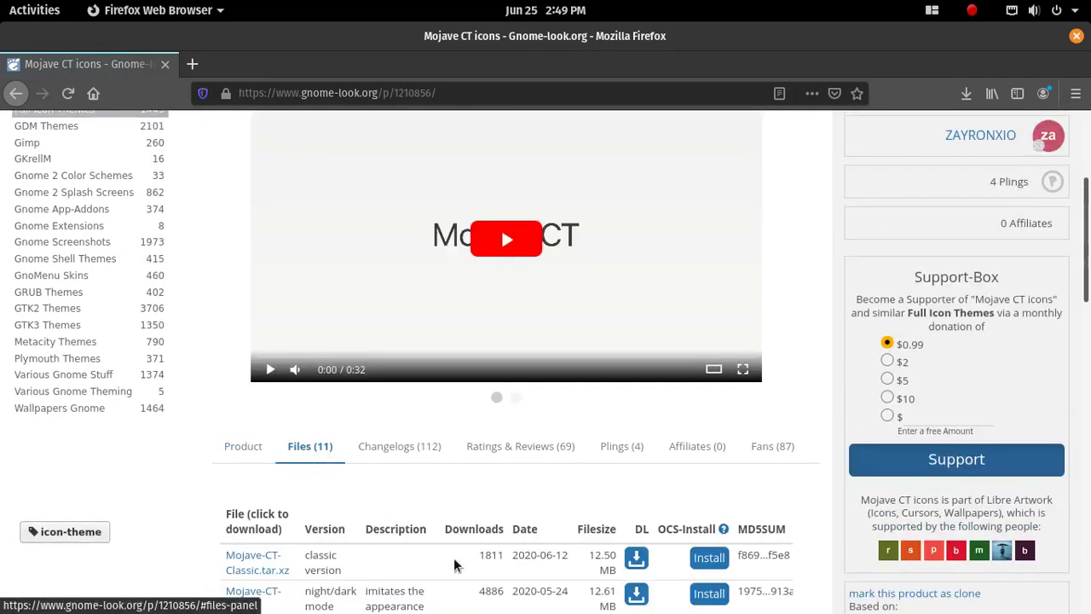
{"action": "left_click", "coordinate": [634, 559]}
{"action": "left_click", "coordinate": [510, 368]}
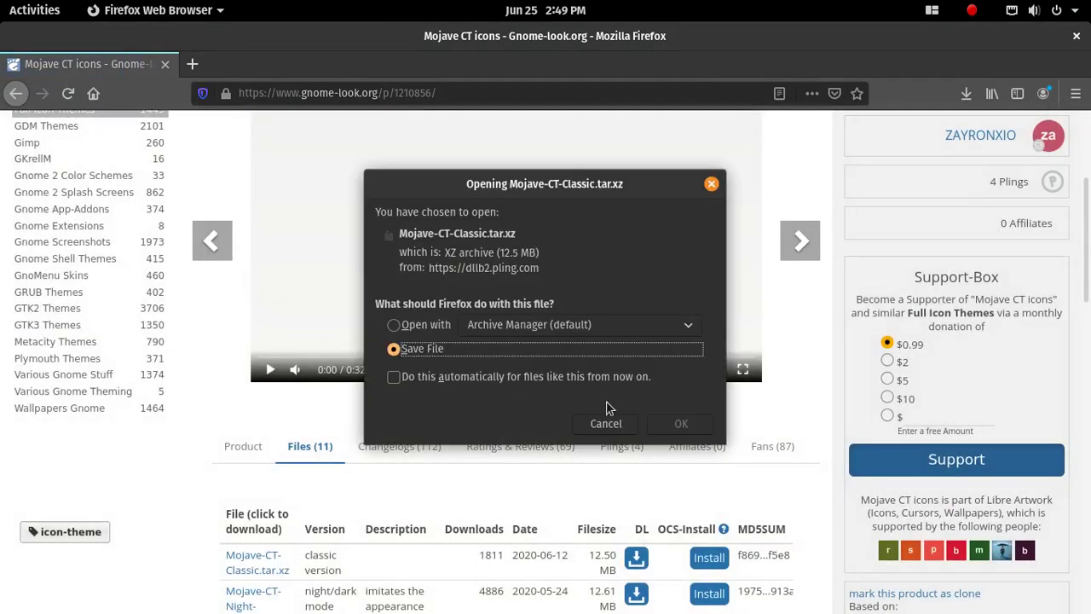
{"action": "left_click", "coordinate": [665, 420]}
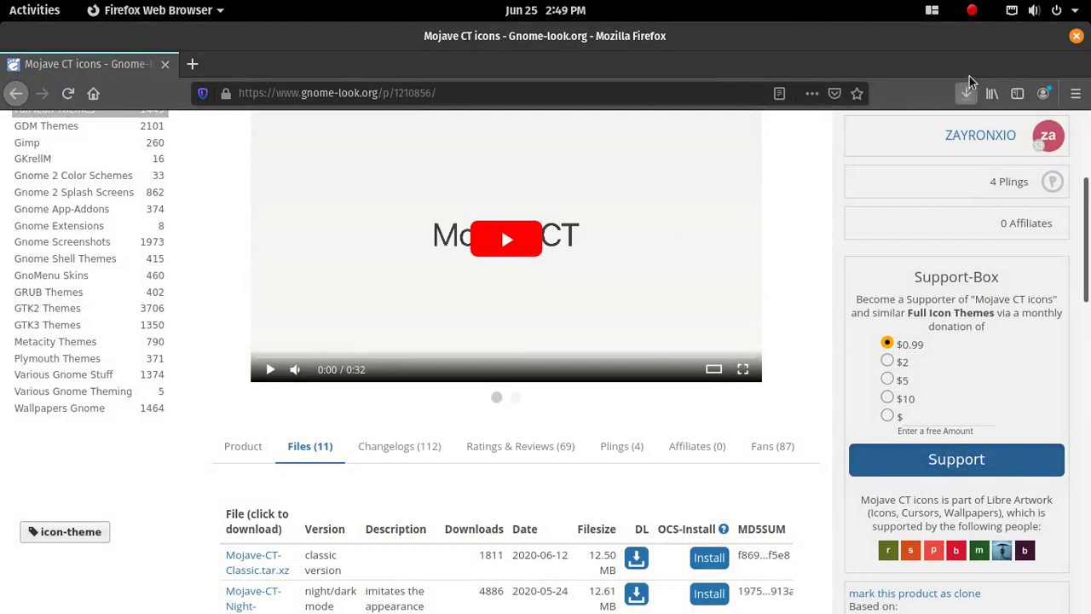
{"action": "left_click", "coordinate": [1076, 37]}
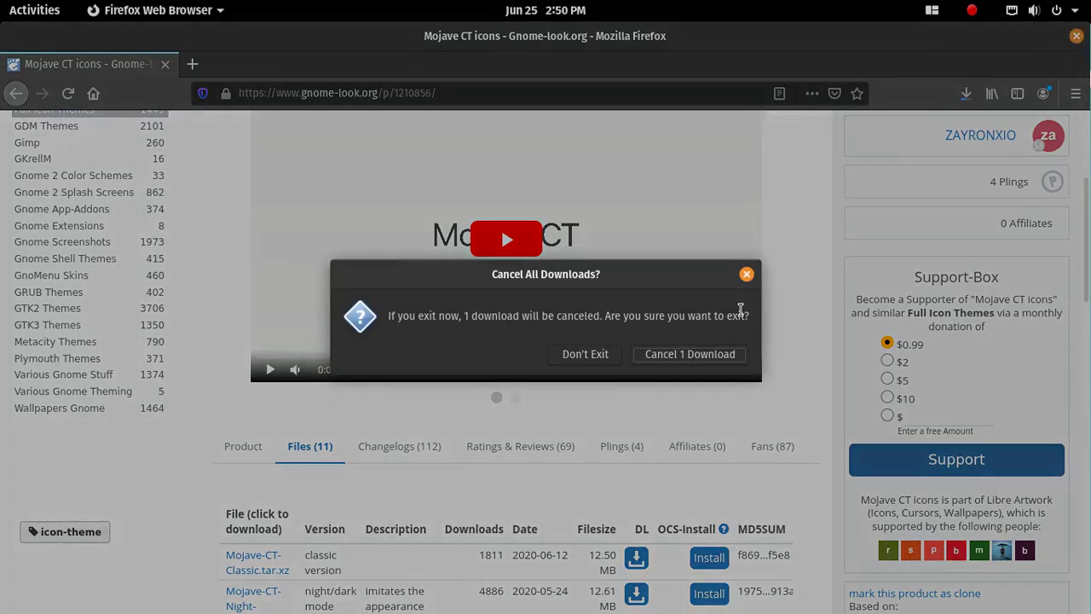
{"action": "left_click", "coordinate": [617, 356]}
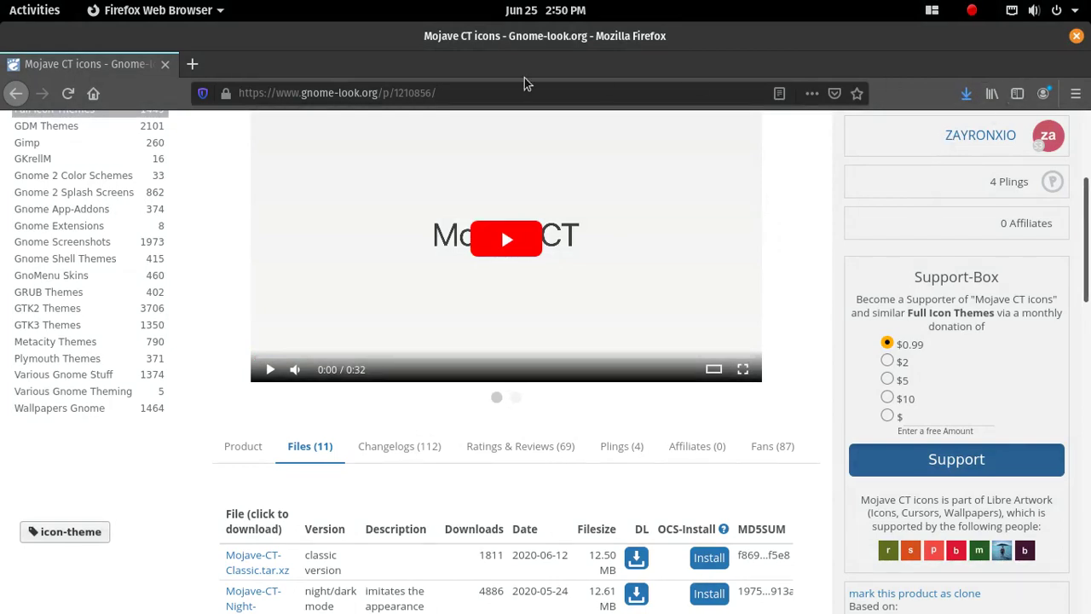
{"action": "left_click", "coordinate": [193, 65]}
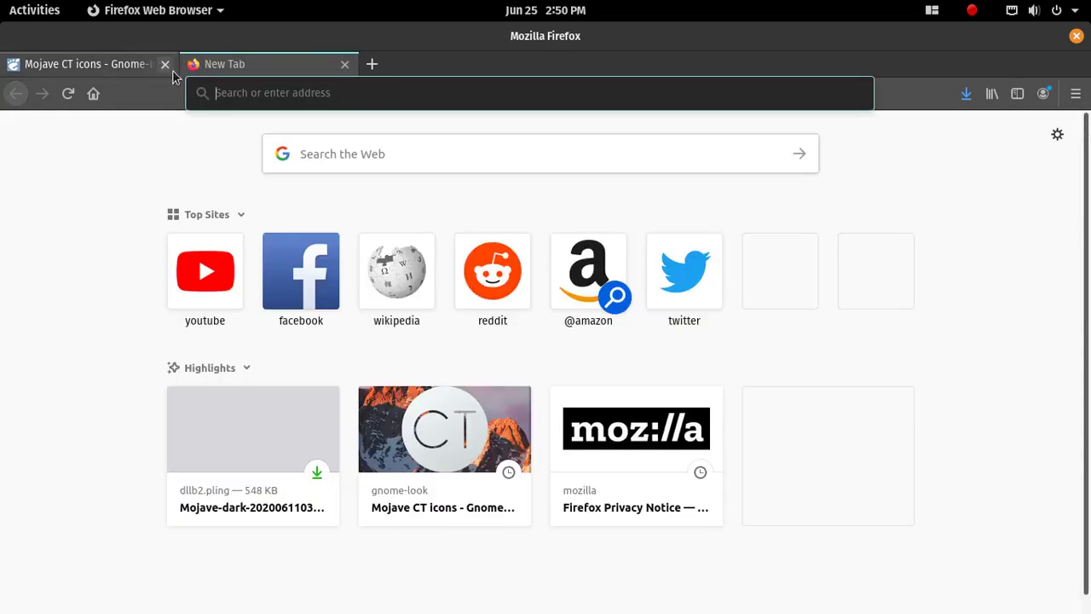
{"action": "left_click", "coordinate": [906, 372]}
{"action": "left_click", "coordinate": [891, 383]}
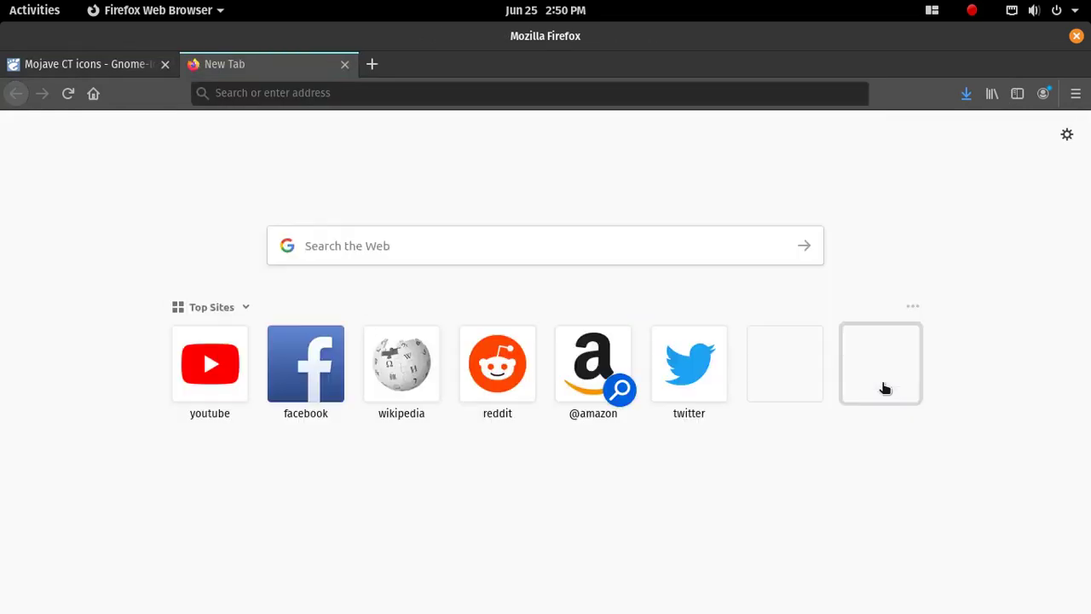
- Quit the browser and close all its open tabs
{"action": "left_click", "coordinate": [1076, 37]}
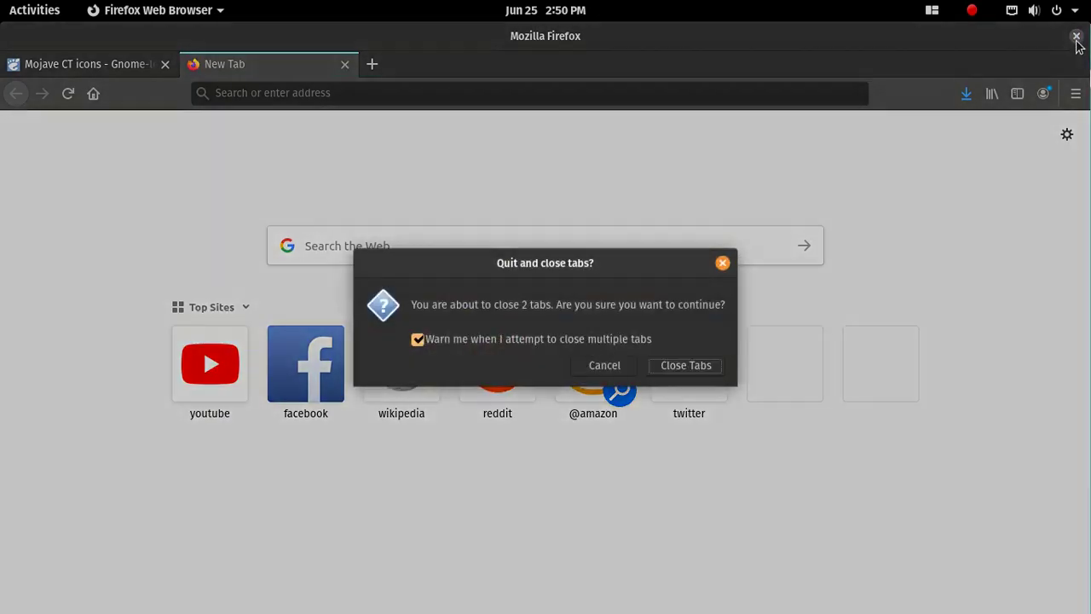
{"action": "left_click", "coordinate": [679, 343]}
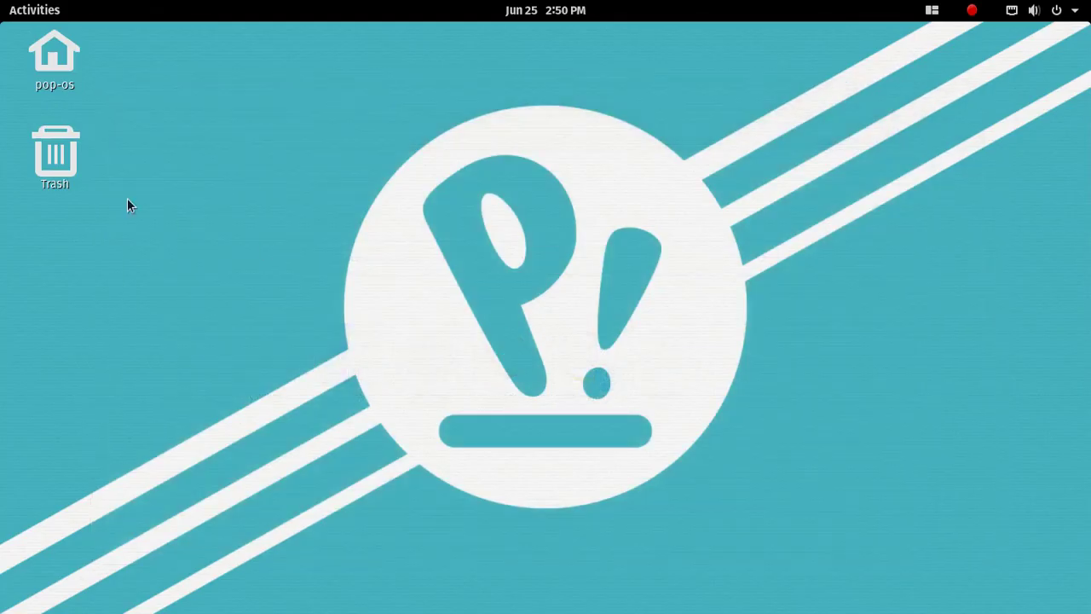
- Open the Downloads folder in the file manager and extract Mojave-CT-Classic.tar.xz there
{"action": "double_click", "coordinate": [43, 74]}
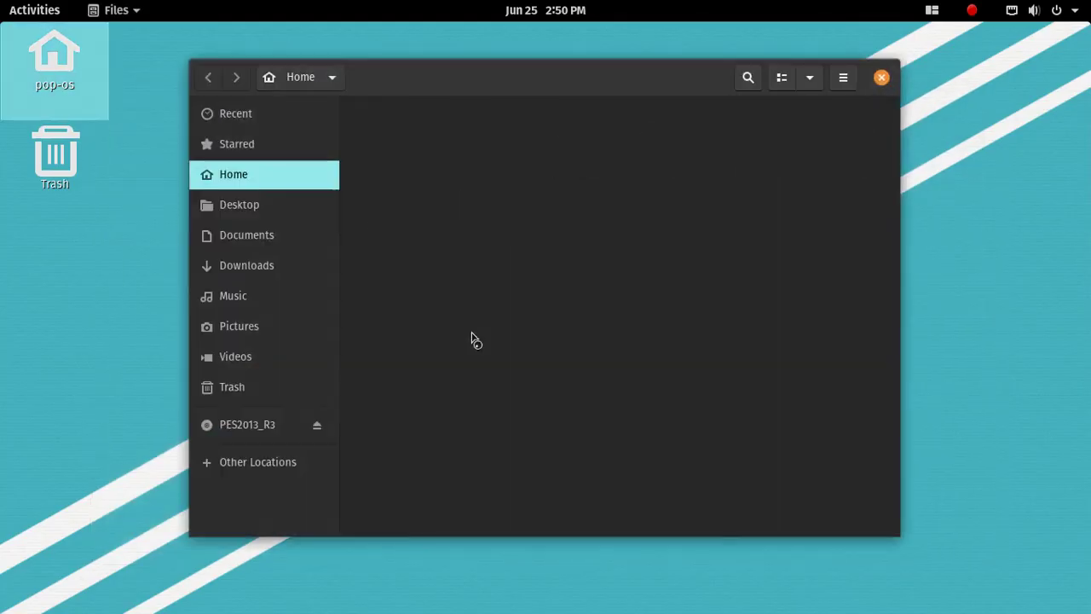
{"action": "left_click_drag", "start_coordinate": [598, 85], "coordinate": [623, 115]}
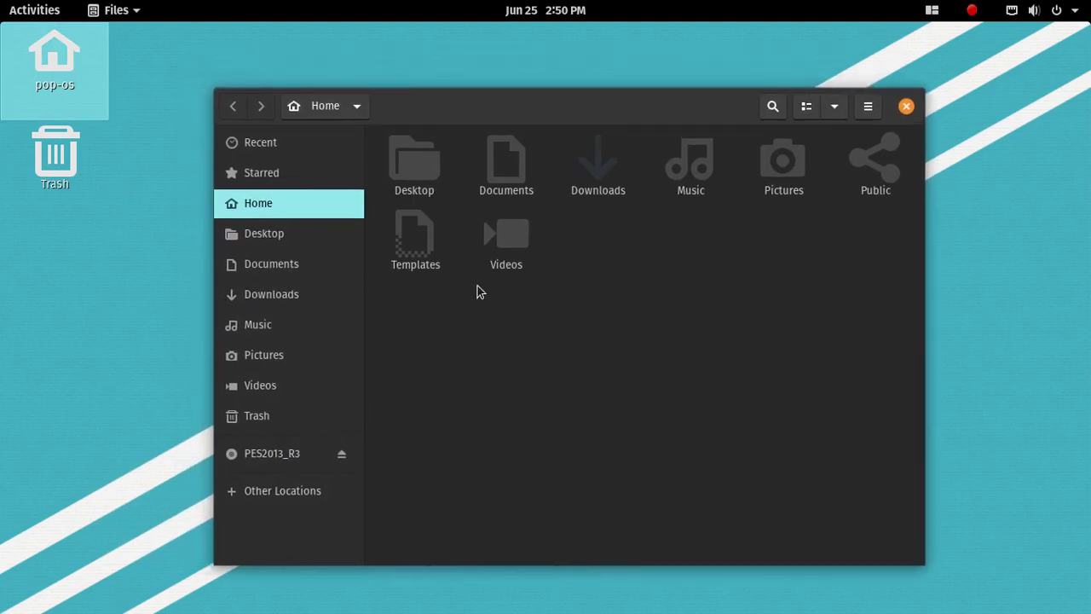
{"action": "left_click", "coordinate": [284, 295]}
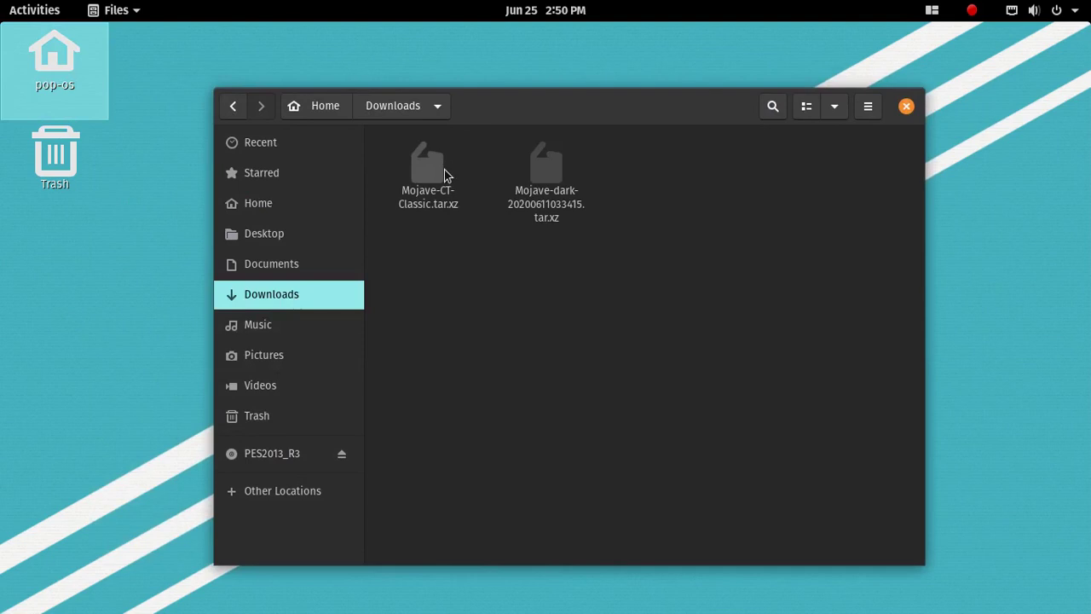
{"action": "right_click", "coordinate": [444, 176]}
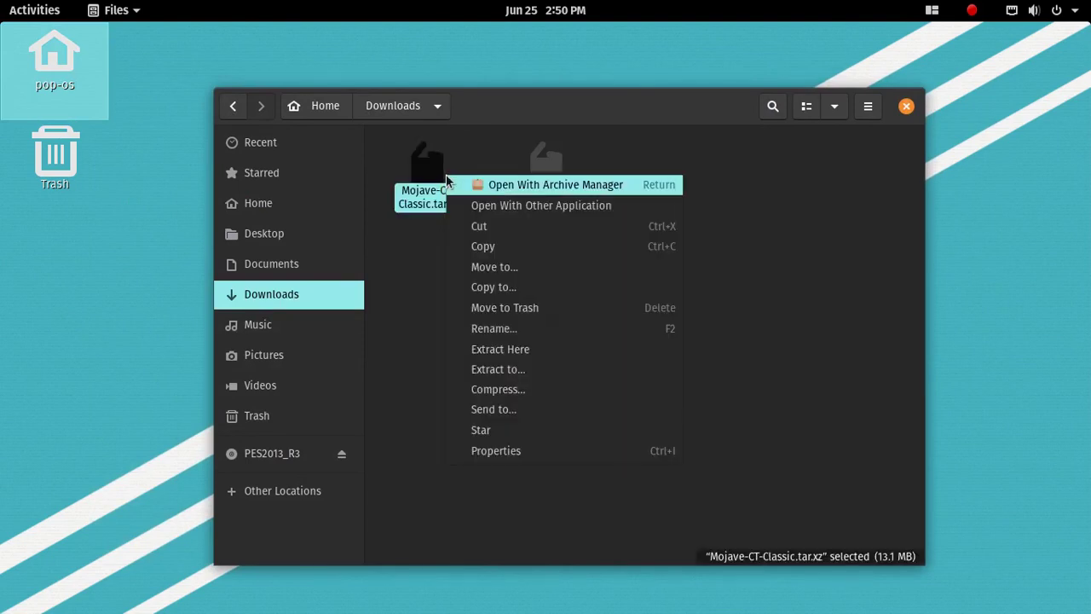
{"action": "left_click", "coordinate": [493, 351]}
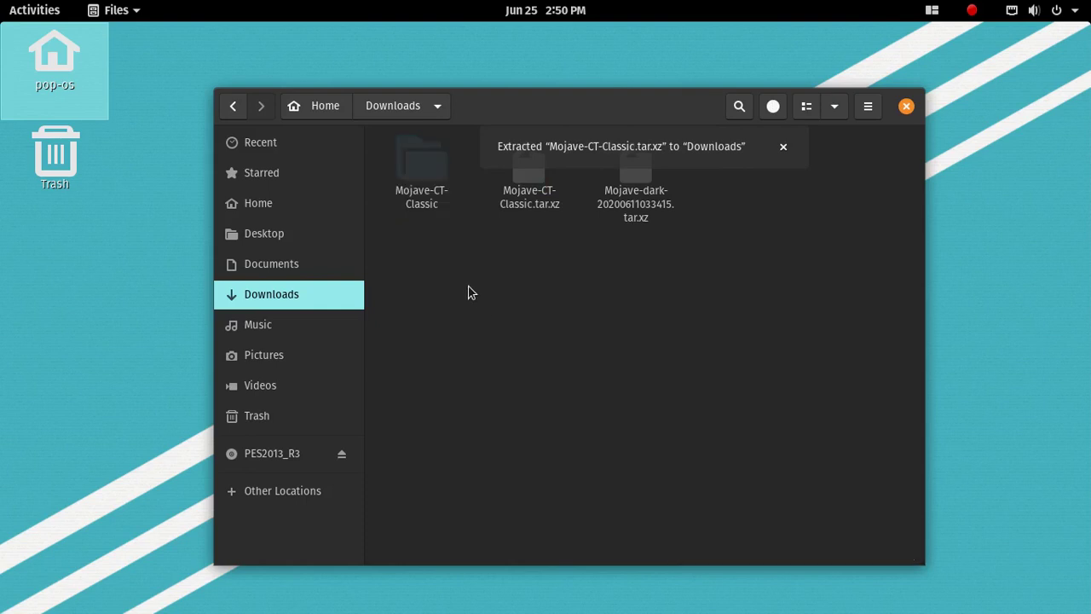
- Copy the extracted Mojave-CT-Classic folder and go to the Home folder
{"action": "right_click", "coordinate": [426, 168]}
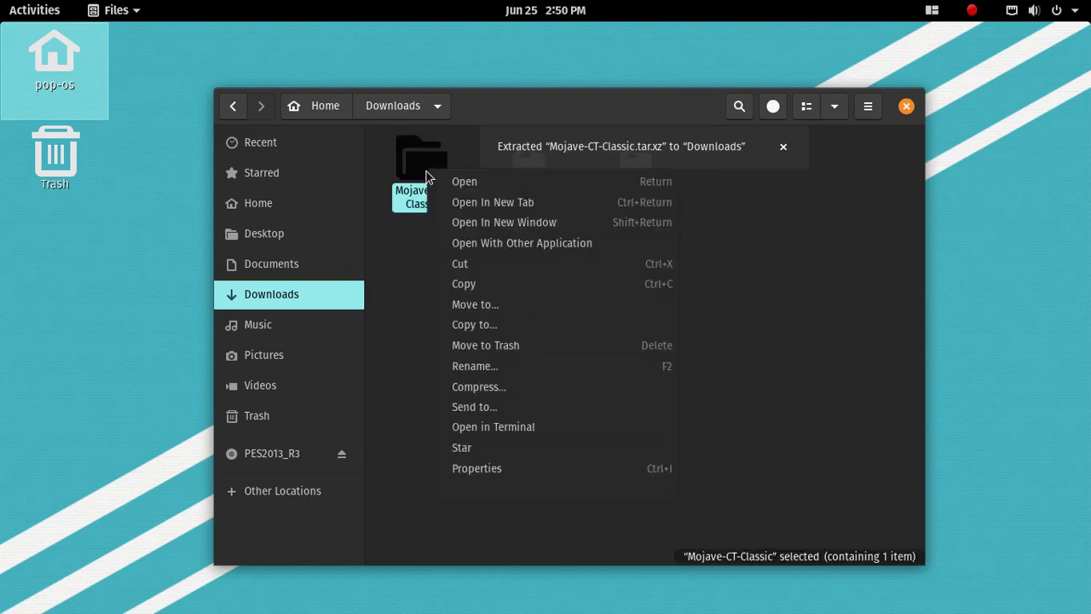
{"action": "left_click", "coordinate": [477, 288]}
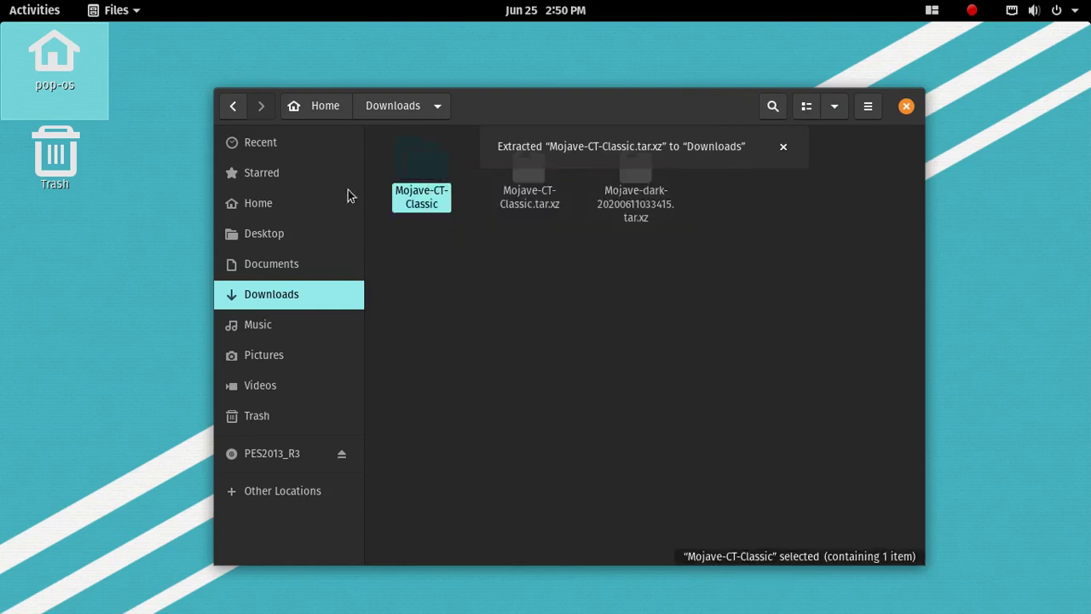
{"action": "key", "text": "alt+Up"}
{"action": "left_click", "coordinate": [589, 402]}
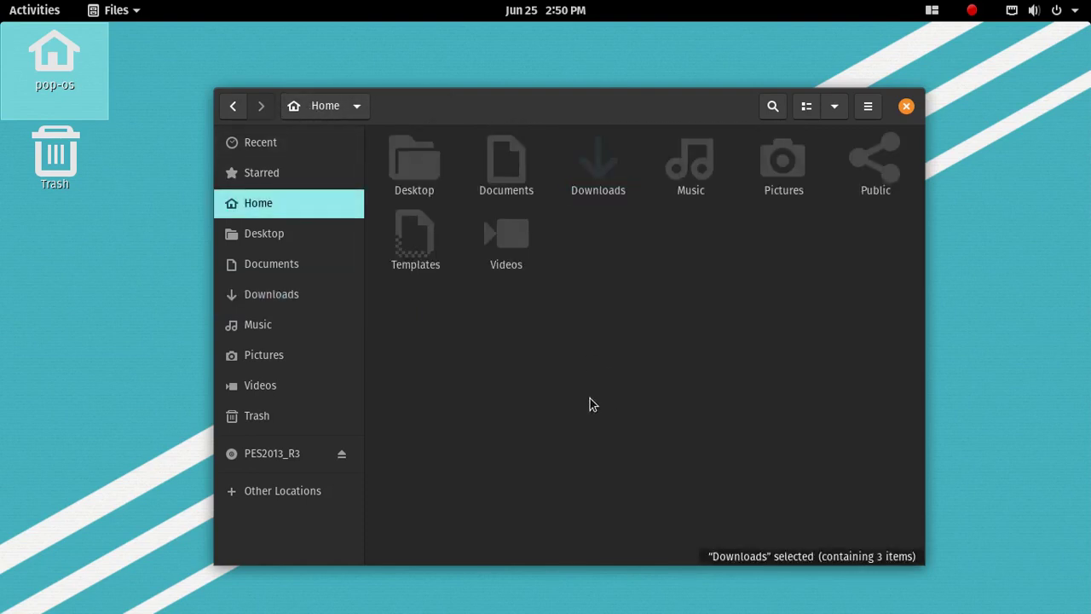
{"action": "right_click", "coordinate": [691, 253]}
{"action": "left_click", "coordinate": [617, 312]}
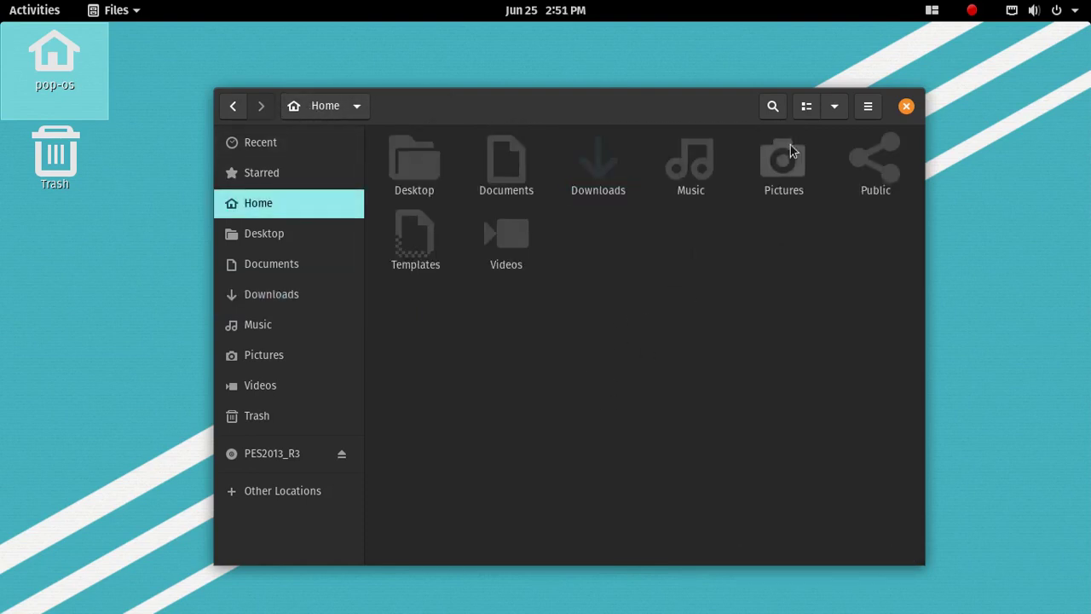
- Show hidden files in the Home folder and create a new folder named .icons
{"action": "left_click", "coordinate": [868, 107]}
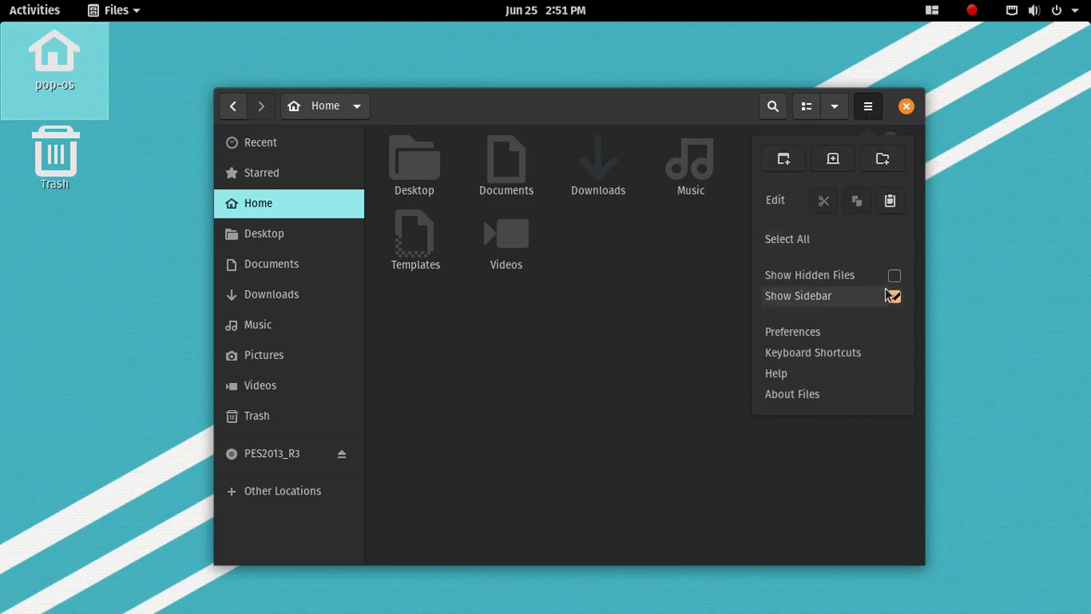
{"action": "left_click", "coordinate": [809, 268]}
{"action": "right_click", "coordinate": [583, 394]}
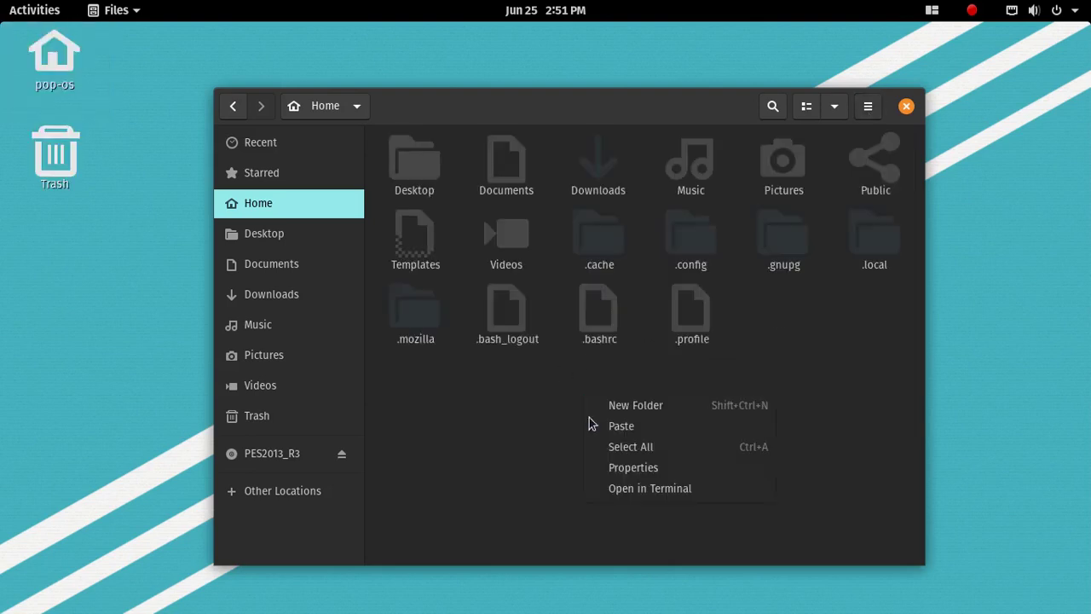
{"action": "left_click", "coordinate": [601, 410]}
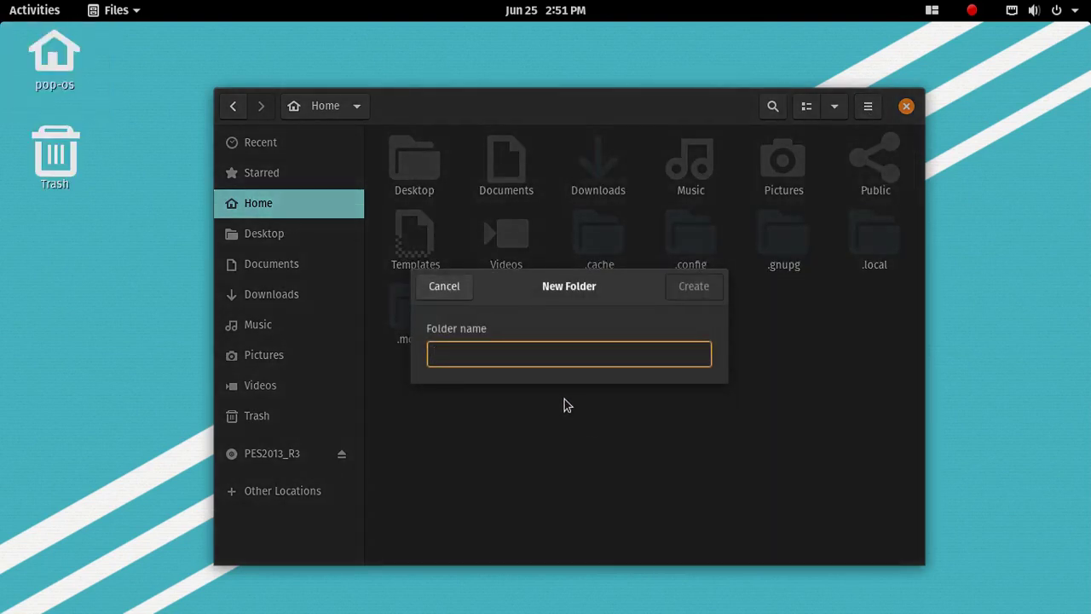
{"action": "type", "text": "."}
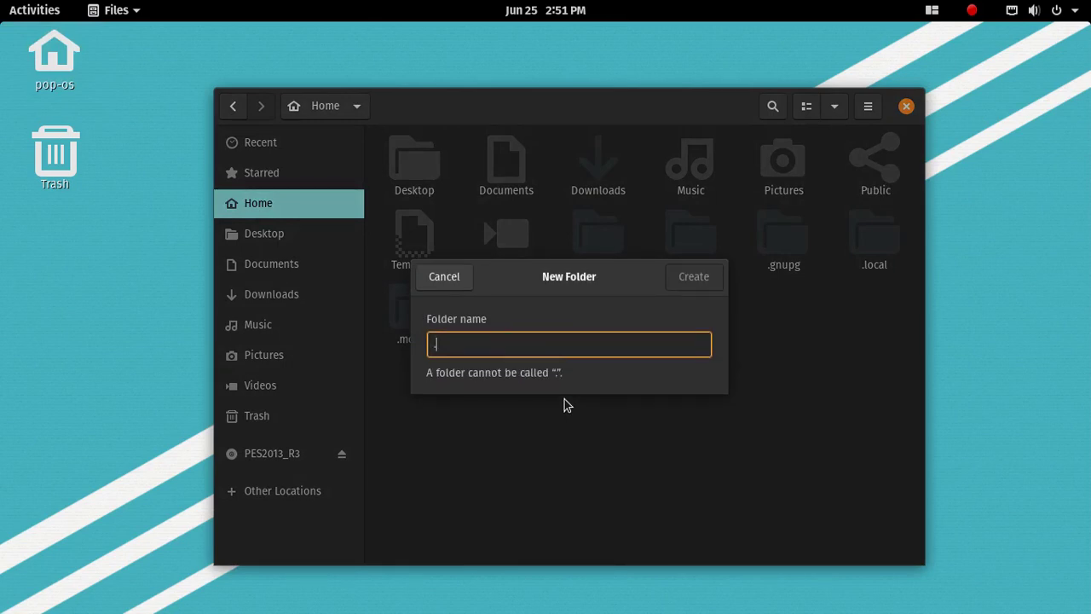
{"action": "type", "text": "icons"}
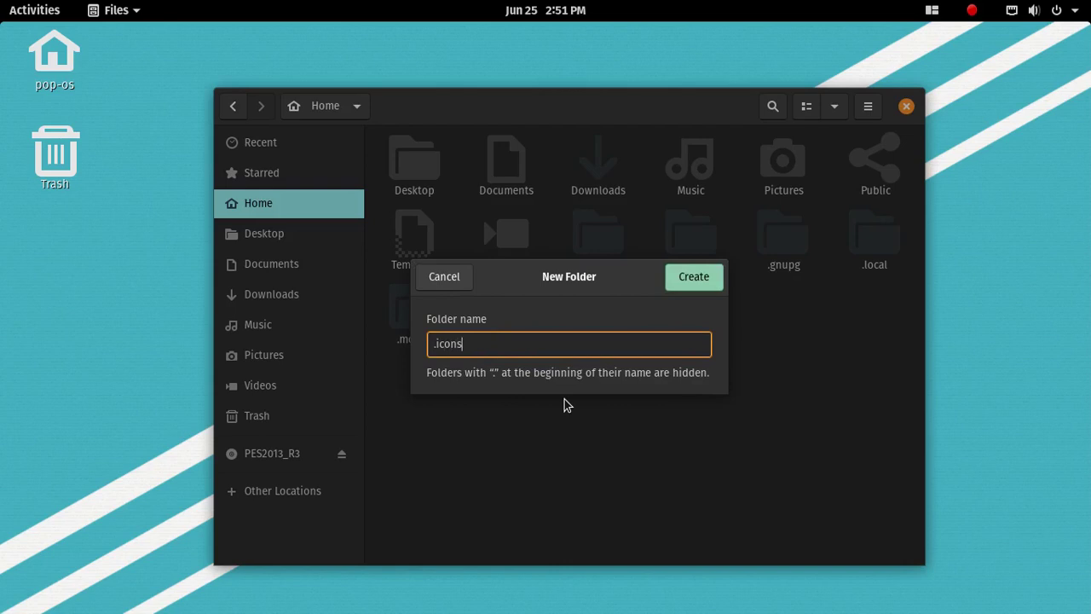
{"action": "key", "text": "Return"}
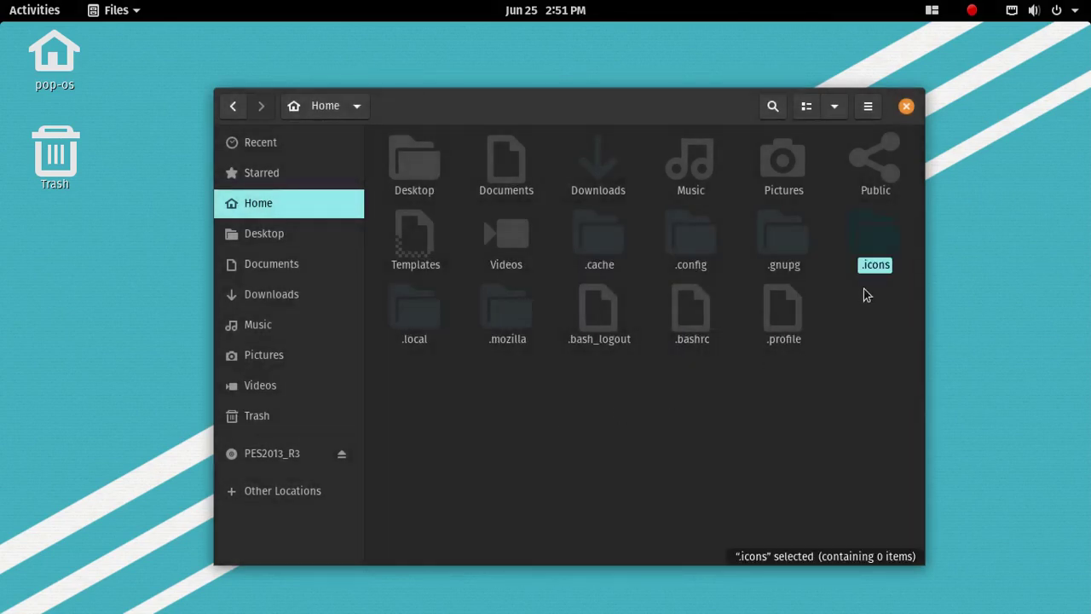
- Paste the copied Mojave-CT-Classic folder into the .icons folder
{"action": "double_click", "coordinate": [858, 243]}
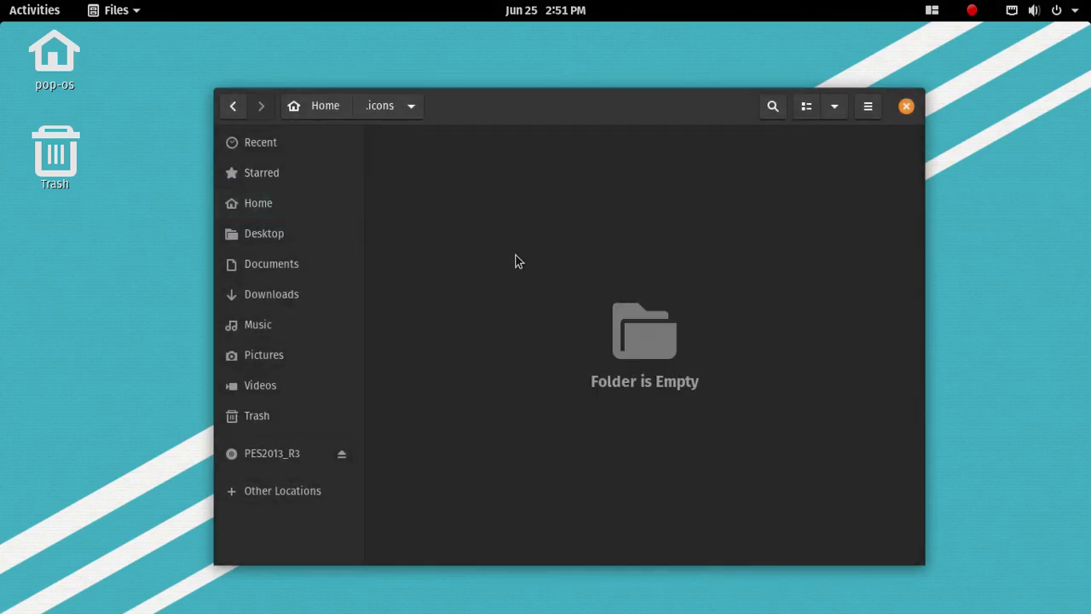
{"action": "right_click", "coordinate": [497, 231]}
{"action": "left_click", "coordinate": [536, 247]}
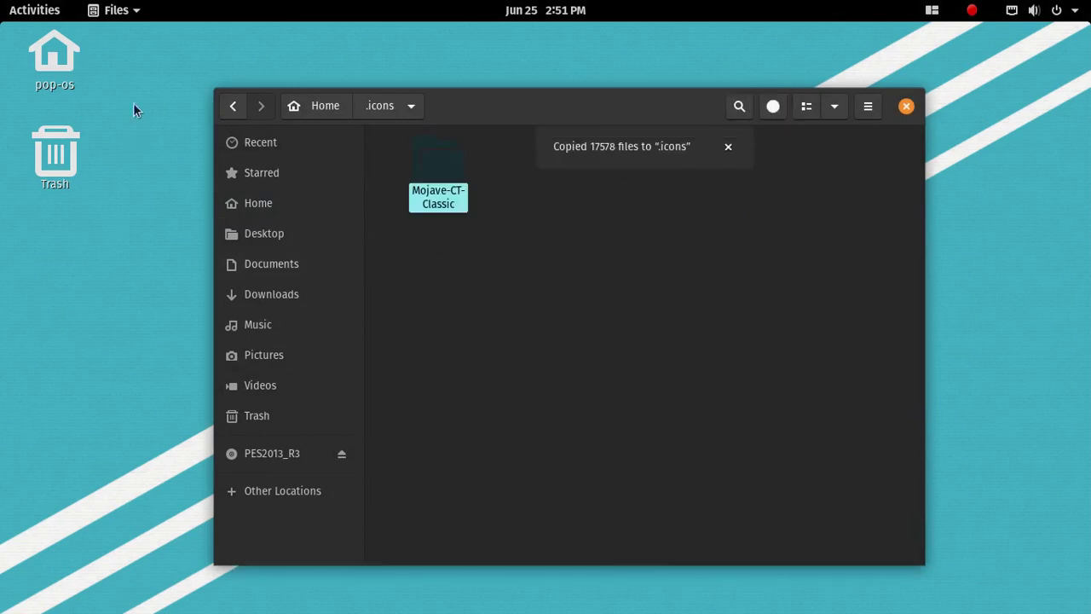
- Return to the Downloads folder and extract Mojave-dark-20200611033415.tar.xz there
{"action": "left_click", "coordinate": [232, 109]}
{"action": "left_click", "coordinate": [597, 484]}
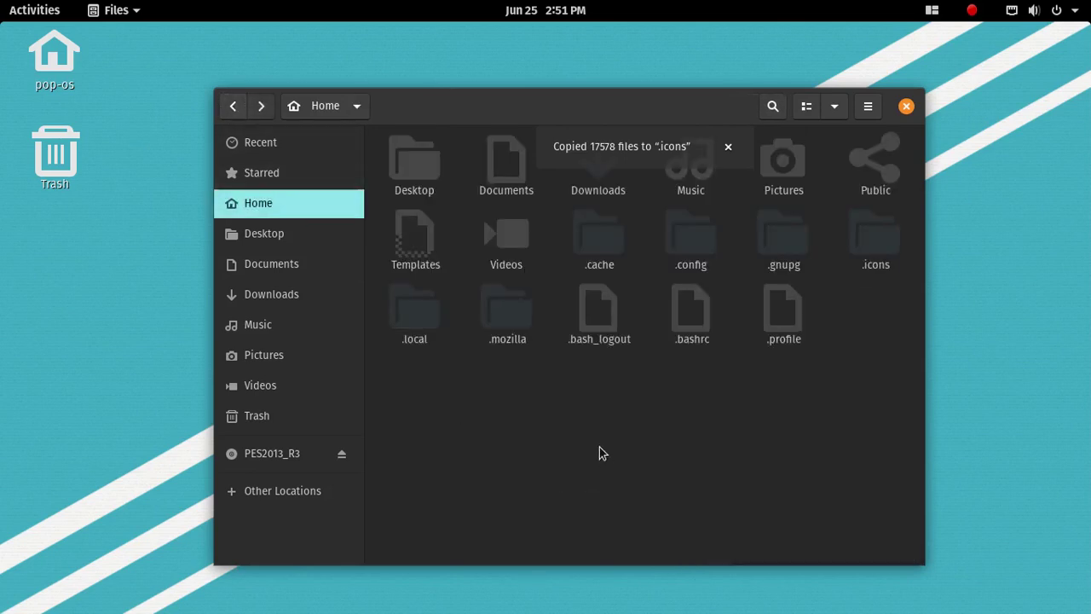
{"action": "left_click", "coordinate": [598, 177]}
{"action": "double_click", "coordinate": [599, 177]}
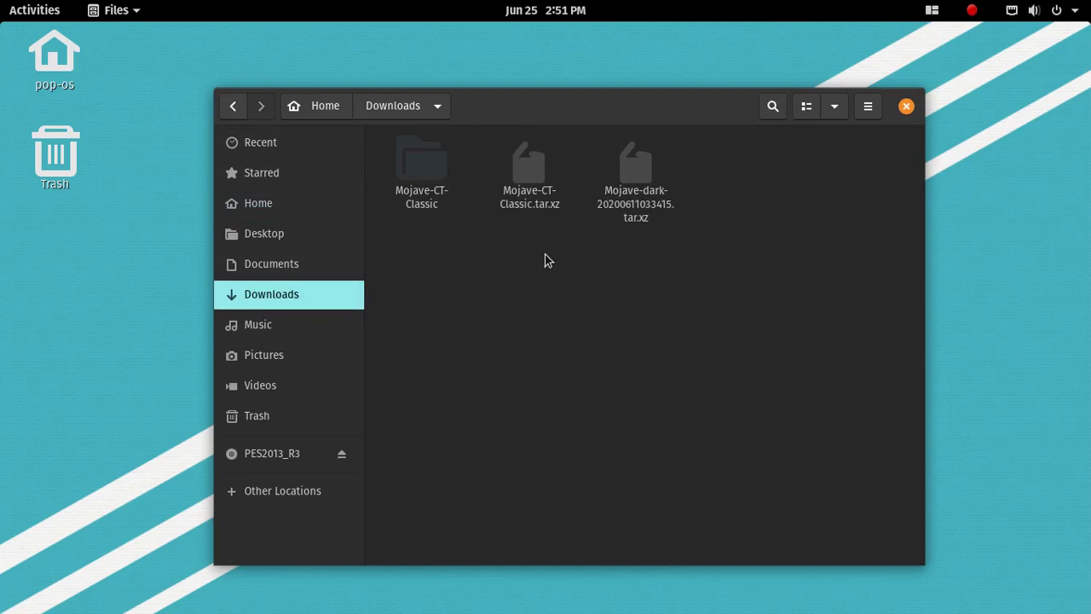
{"action": "right_click", "coordinate": [623, 188]}
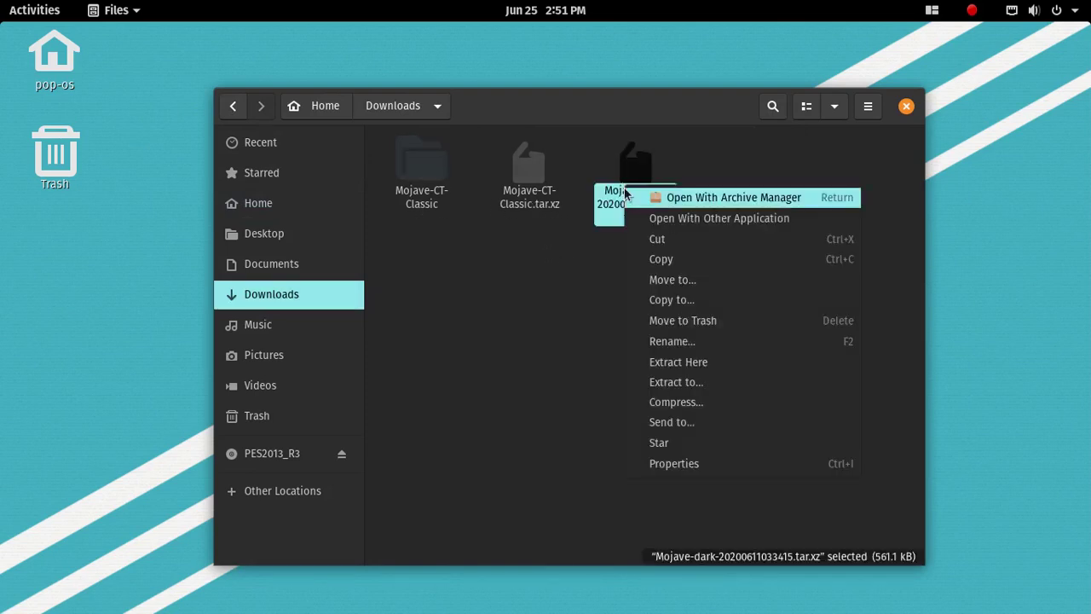
{"action": "left_click", "coordinate": [653, 361]}
{"action": "left_click", "coordinate": [591, 366]}
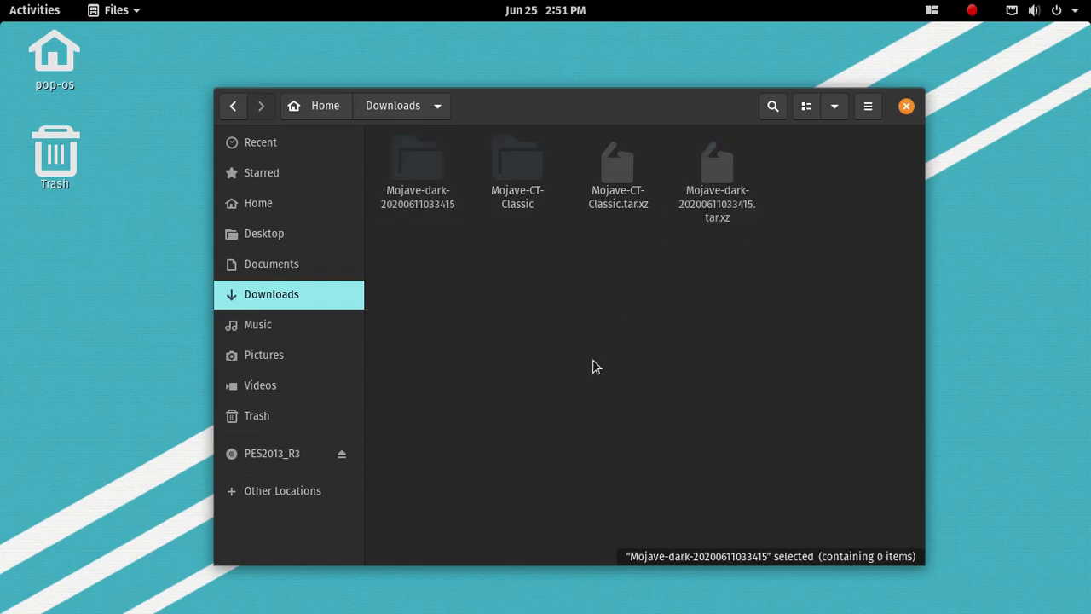
{"action": "right_click", "coordinate": [423, 177]}
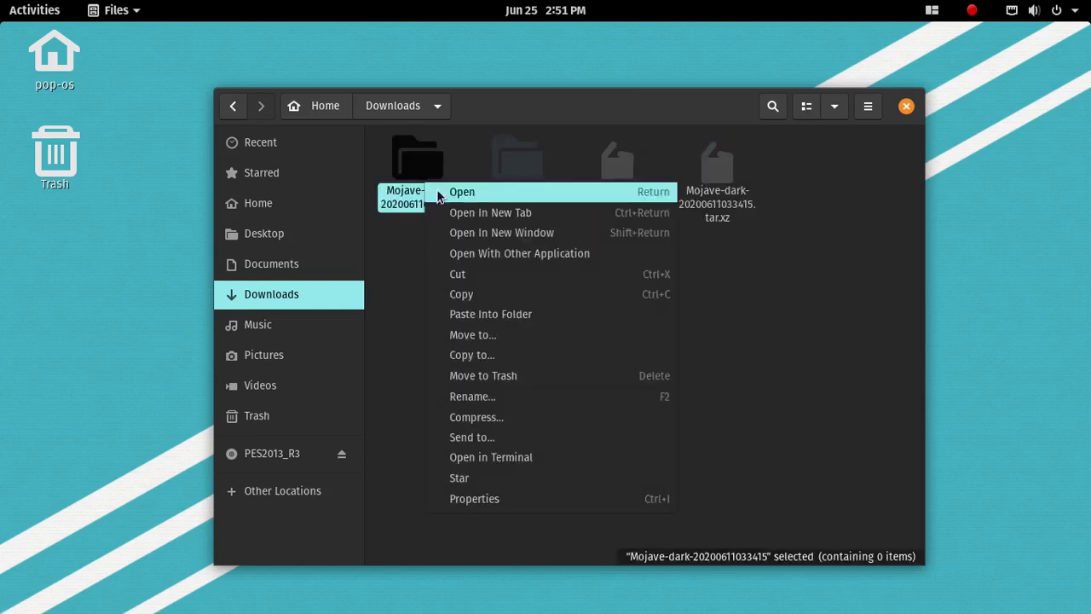
{"action": "left_click", "coordinate": [473, 295]}
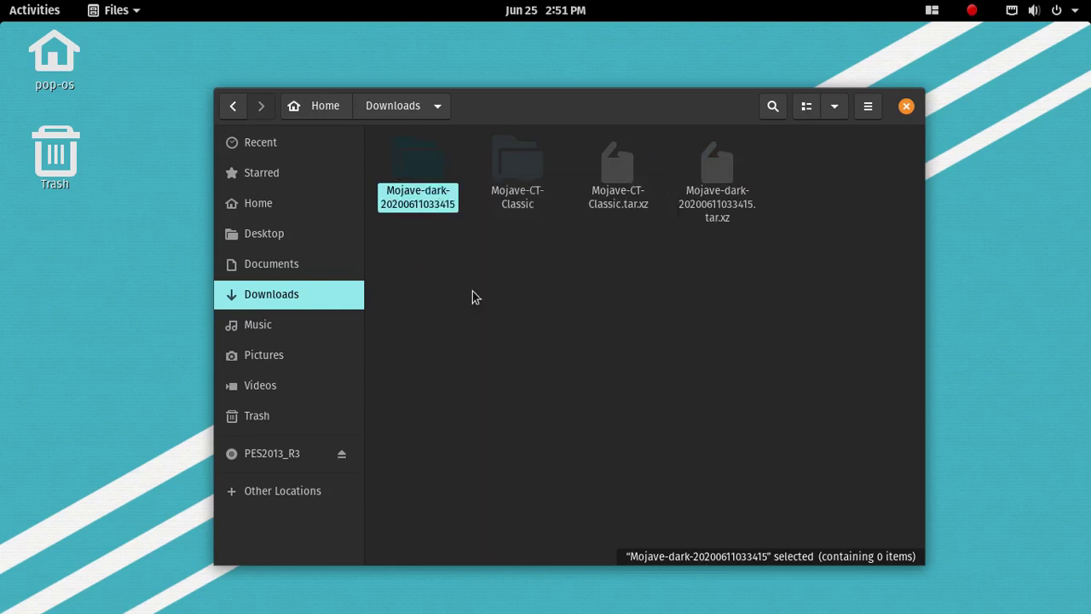
{"action": "left_click", "coordinate": [327, 106]}
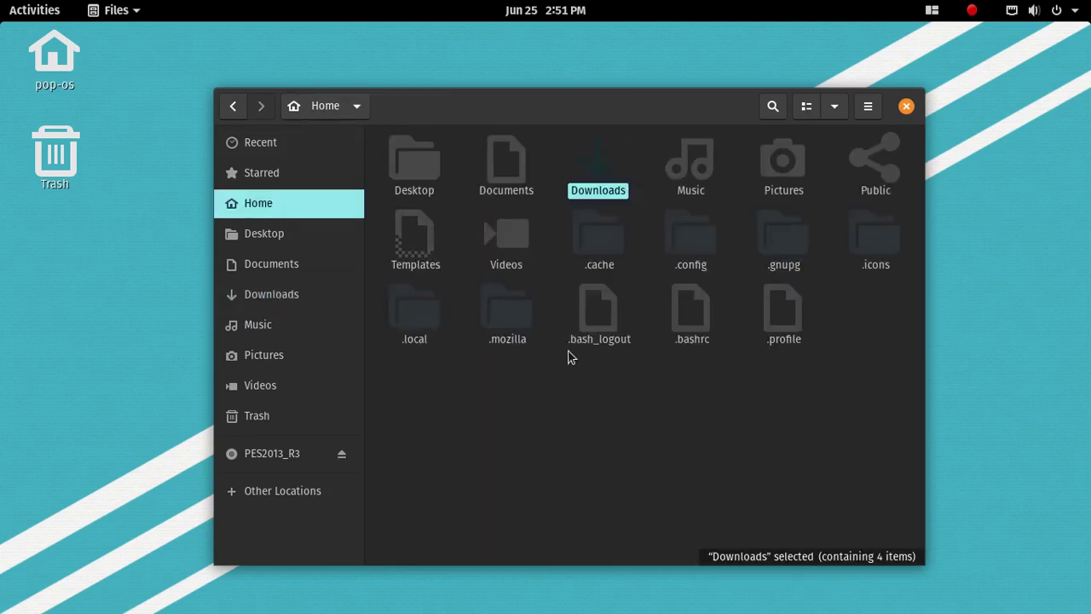
- Create a new folder named .themes in the Home folder
{"action": "right_click", "coordinate": [670, 383]}
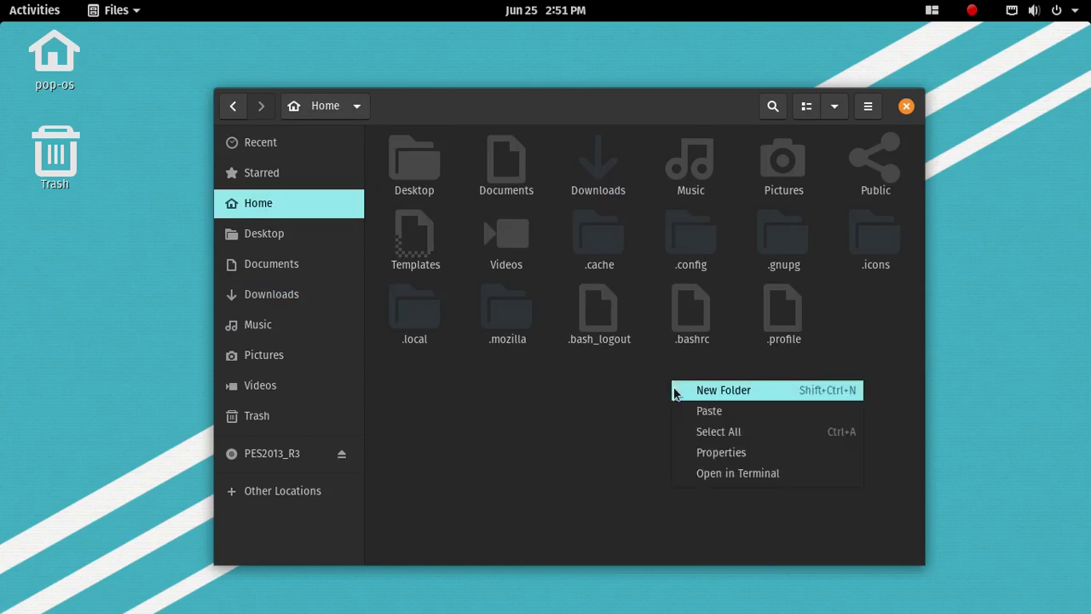
{"action": "left_click", "coordinate": [675, 391]}
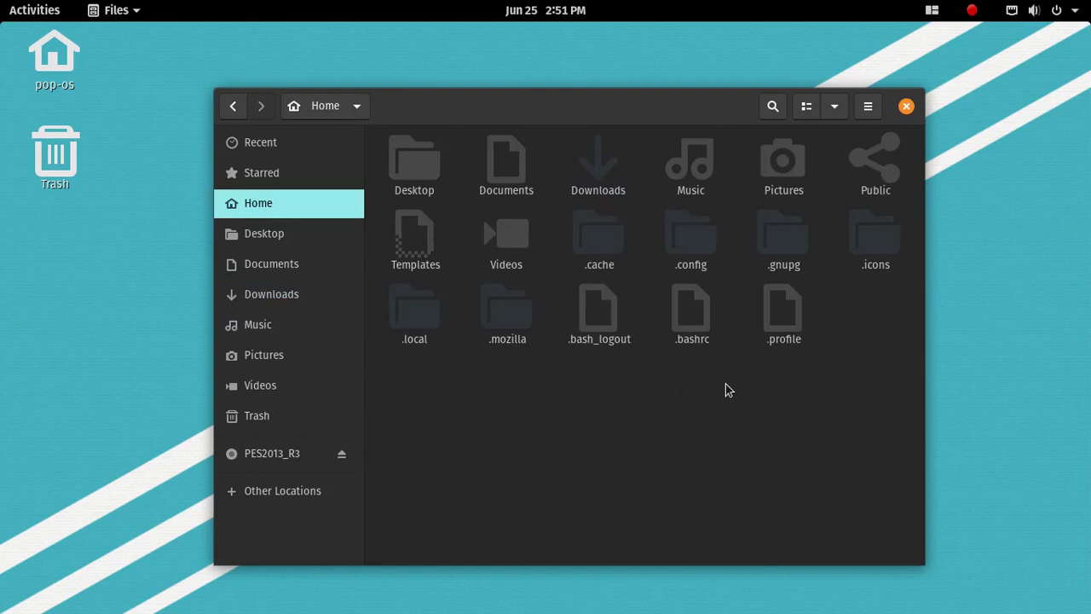
{"action": "right_click", "coordinate": [783, 387]}
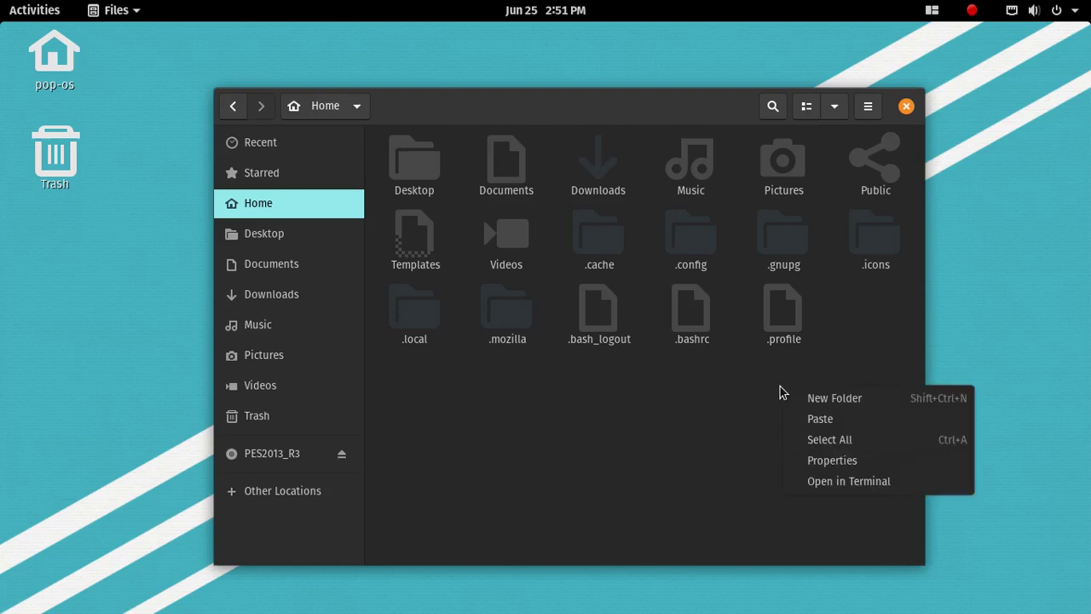
{"action": "left_click", "coordinate": [783, 398]}
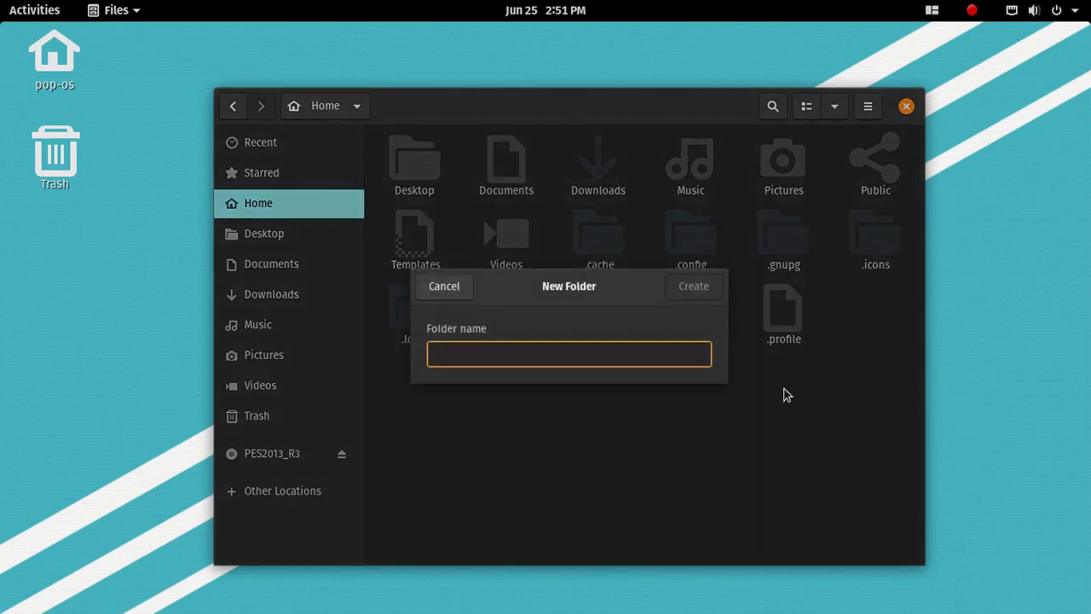
{"action": "type", "text": ".themes"}
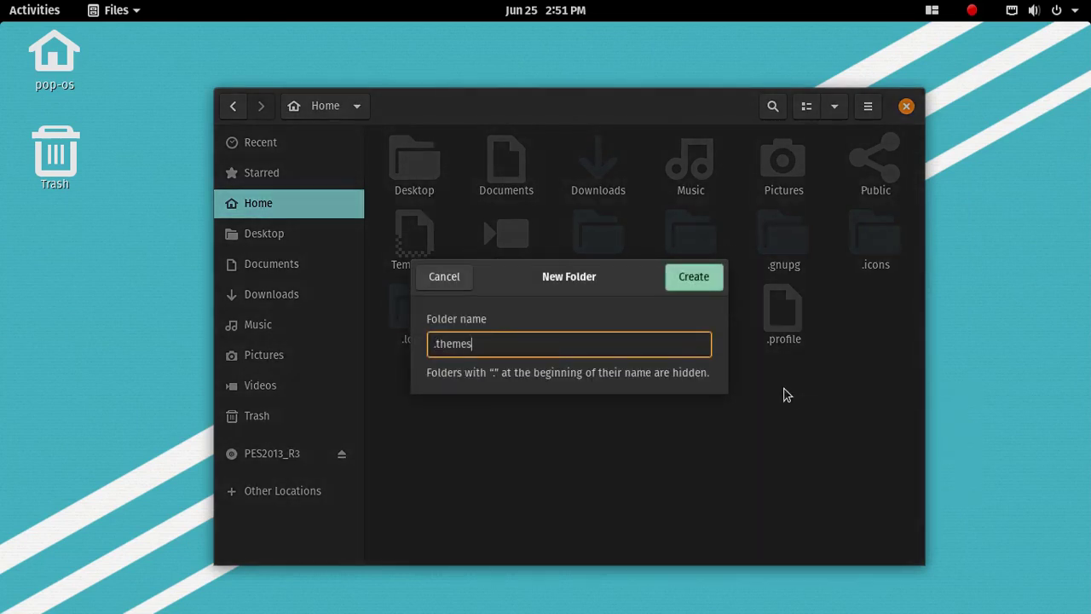
{"action": "key", "text": "Return"}
{"action": "left_click", "coordinate": [602, 299]}
{"action": "double_click", "coordinate": [602, 300]}
{"action": "right_click", "coordinate": [514, 203]}
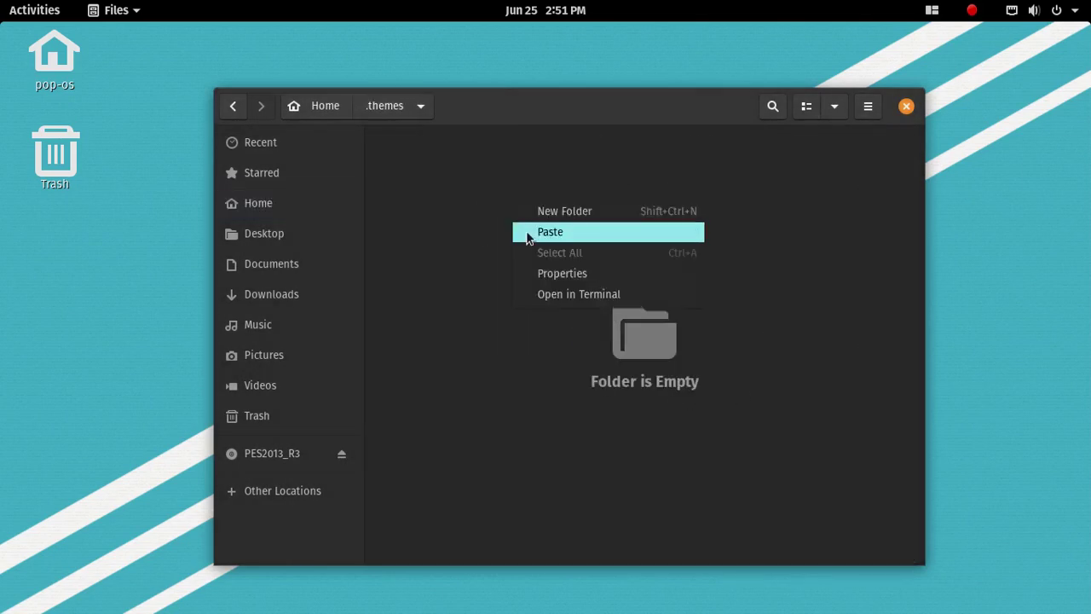
{"action": "left_click", "coordinate": [521, 232]}
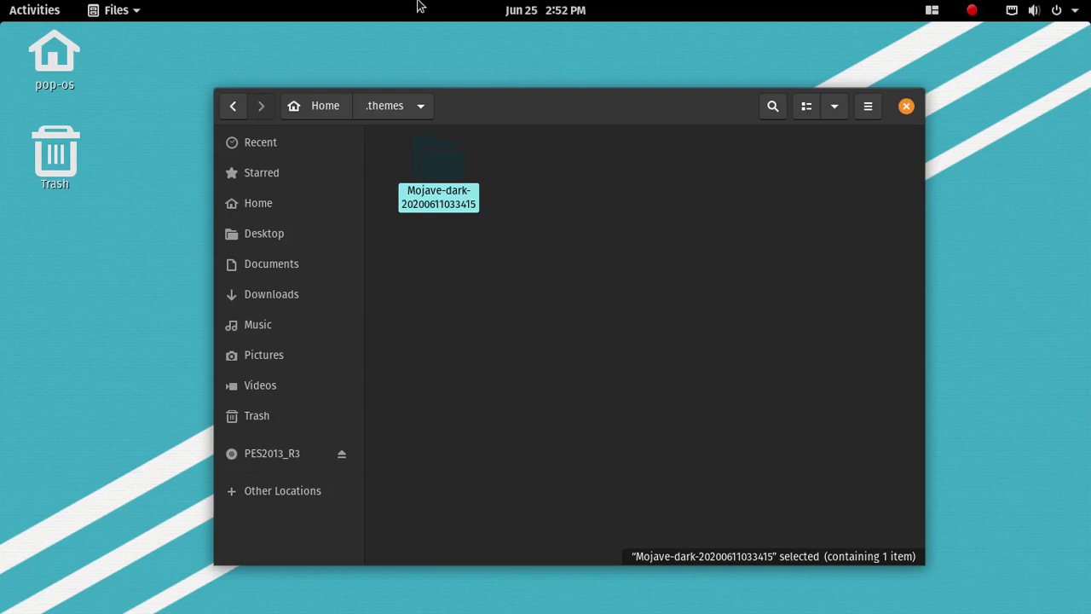
{"action": "left_click", "coordinate": [907, 108]}
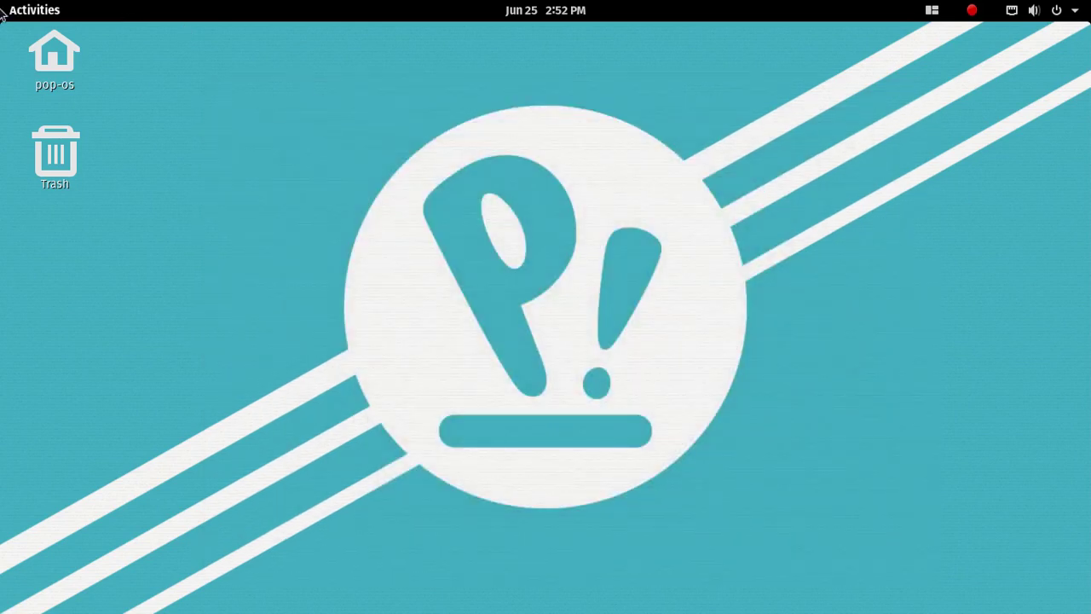
- Open Tweaks and check the available Applications themes in the Appearance settings, keeping Pop-dark
{"action": "left_click", "coordinate": [28, 9]}
{"action": "left_click", "coordinate": [38, 483]}
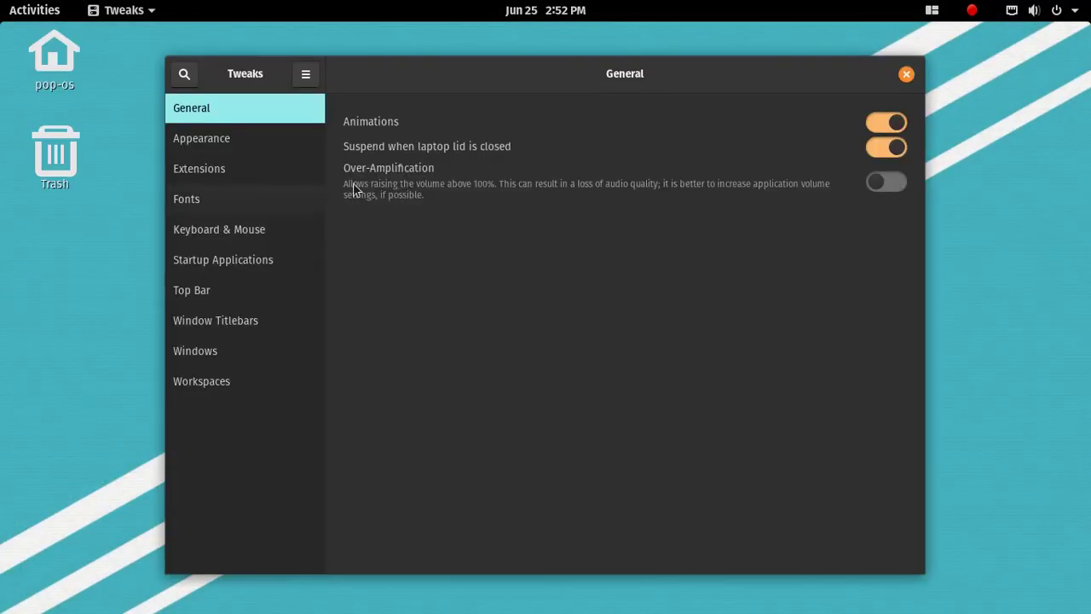
{"action": "left_click", "coordinate": [255, 150]}
{"action": "left_click", "coordinate": [789, 182]}
{"action": "left_click", "coordinate": [790, 184]}
{"action": "left_click", "coordinate": [786, 152]}
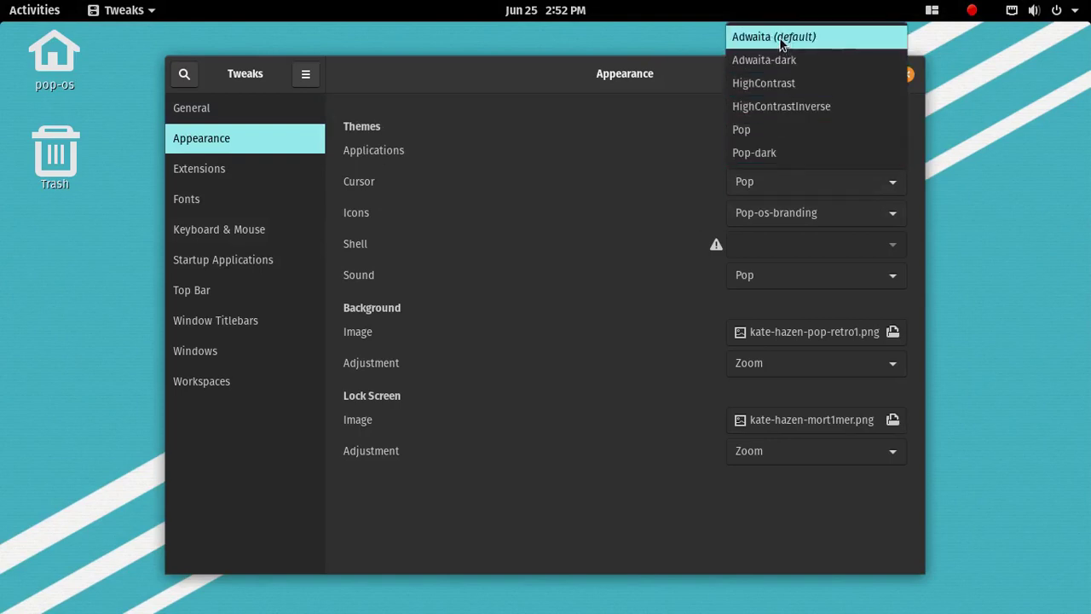
{"action": "left_click", "coordinate": [773, 152]}
- Try the Mojave-CT-Classic icon theme, then set the icons back to Pop-os-branding
{"action": "left_click", "coordinate": [792, 181]}
{"action": "left_click", "coordinate": [785, 201]}
{"action": "left_click", "coordinate": [769, 216]}
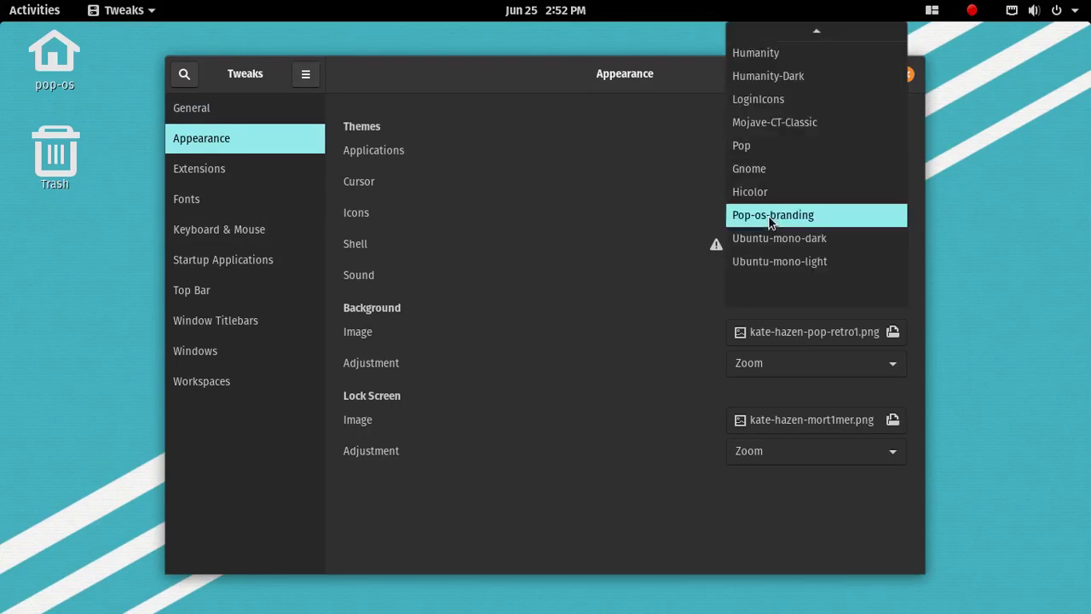
{"action": "left_click", "coordinate": [784, 125]}
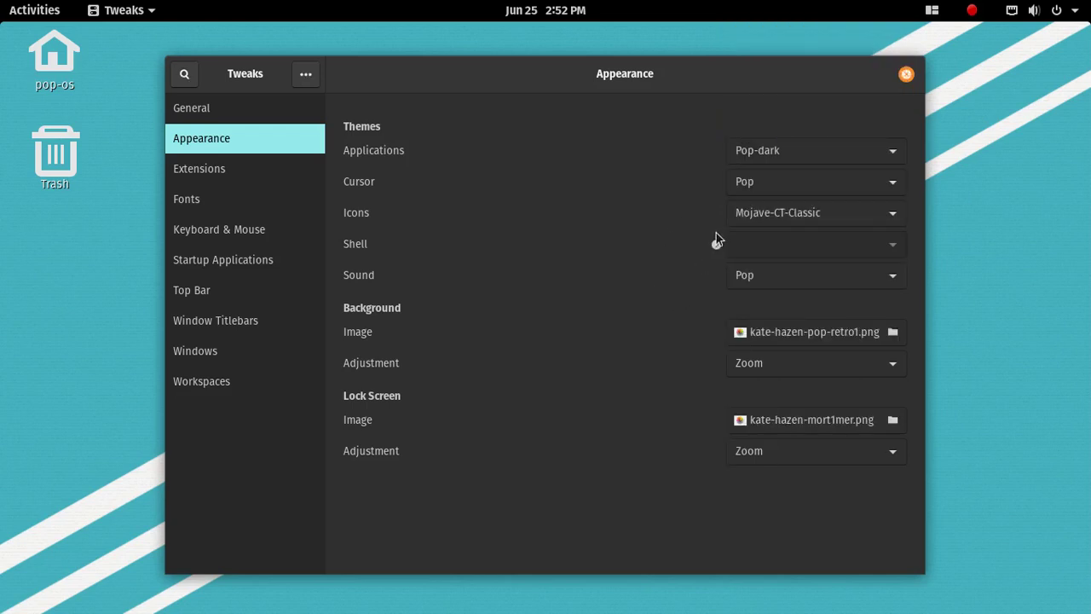
{"action": "left_click", "coordinate": [802, 216]}
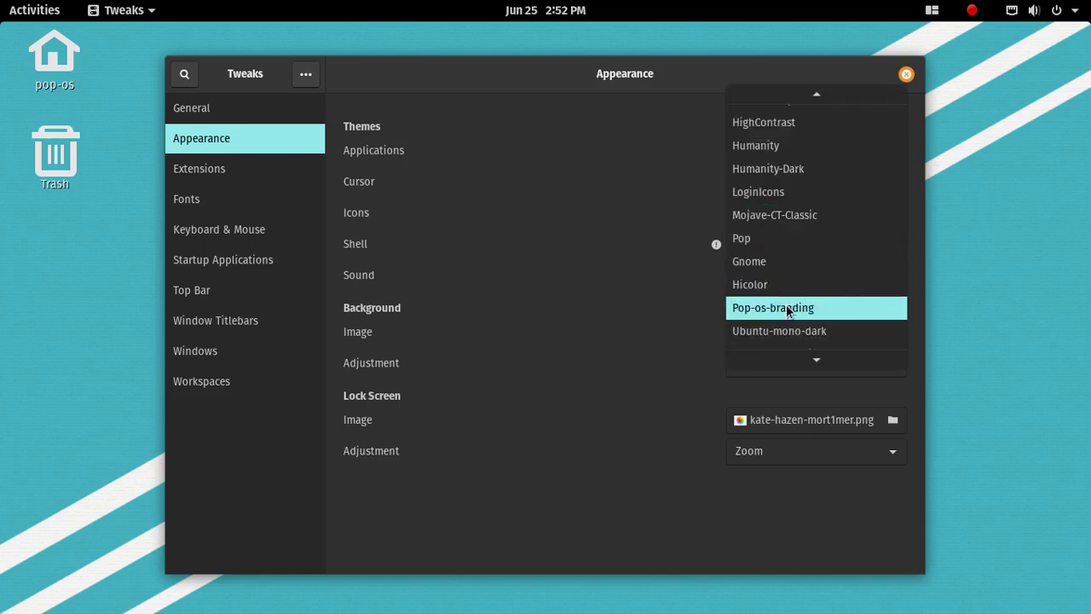
{"action": "left_click", "coordinate": [730, 310]}
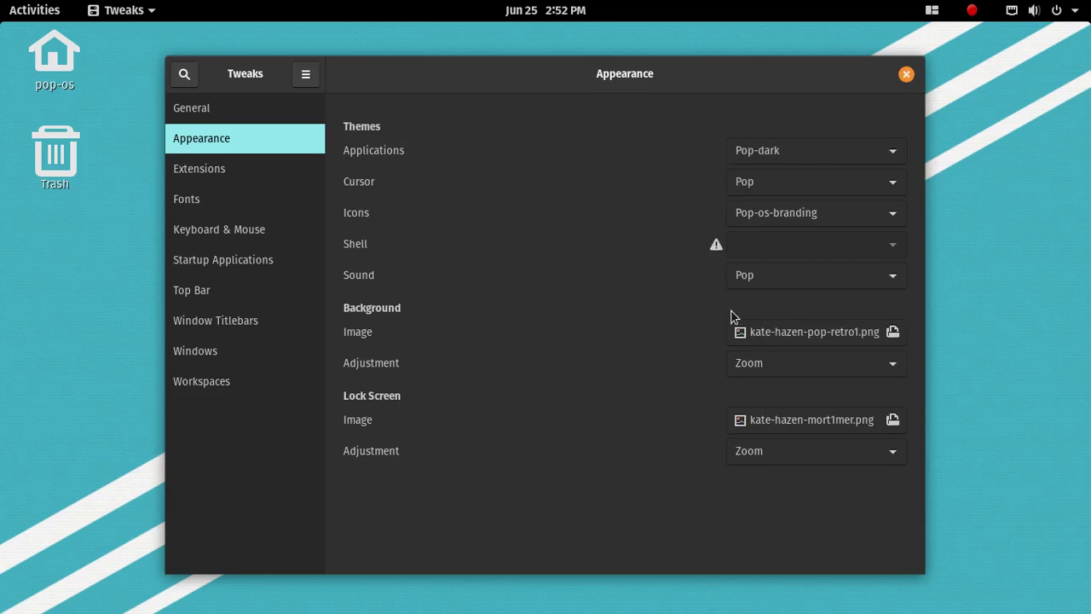
- Recheck the Applications theme choices, keep Pop-dark, and close Tweaks
{"action": "left_click", "coordinate": [743, 191]}
{"action": "left_click", "coordinate": [744, 192]}
{"action": "left_click", "coordinate": [739, 161]}
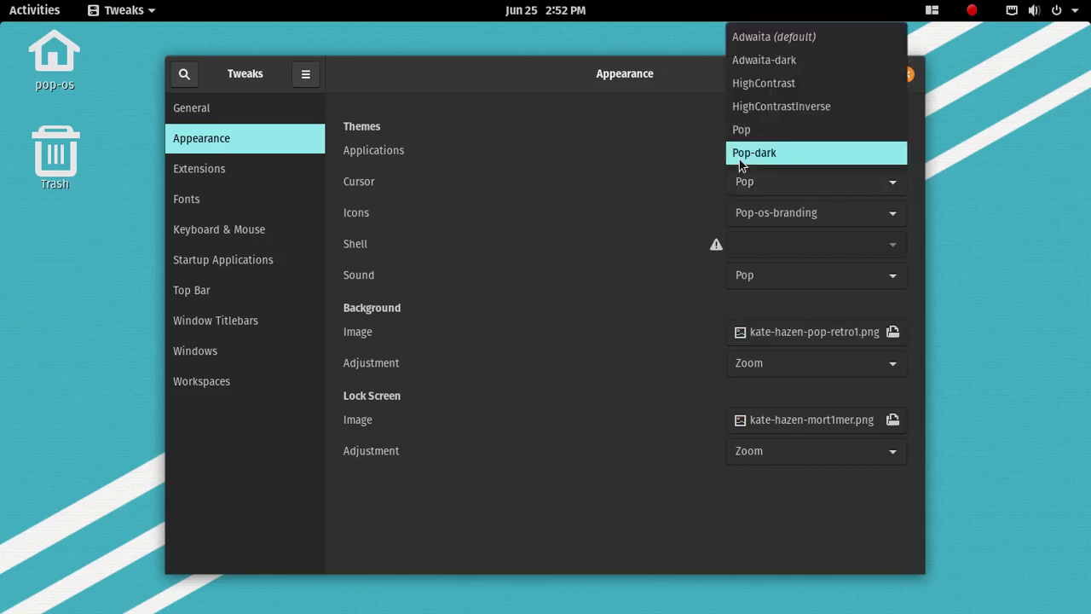
{"action": "left_click", "coordinate": [739, 160]}
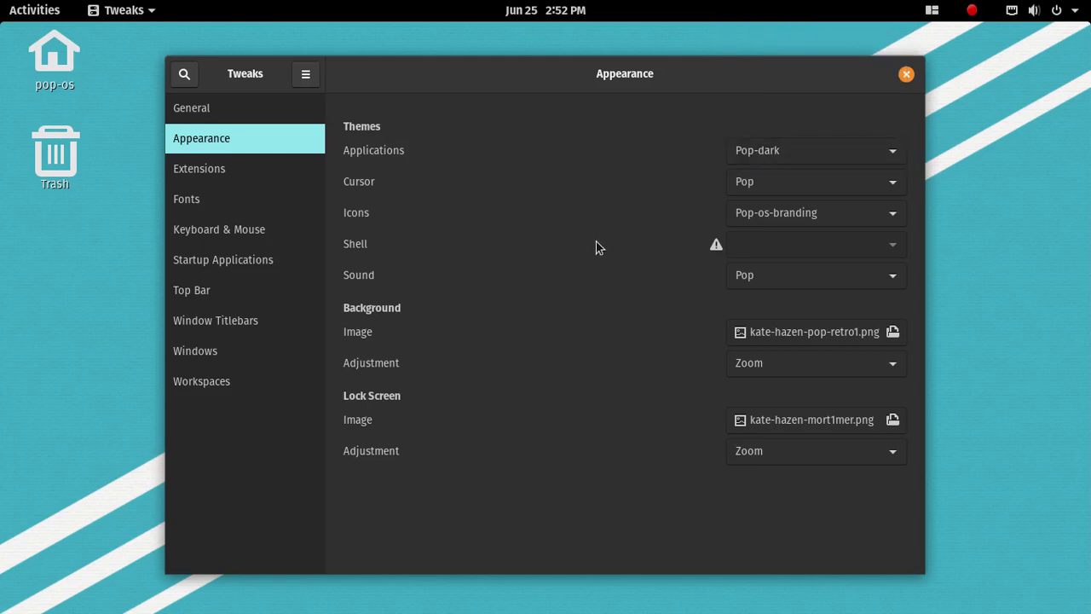
{"action": "left_click", "coordinate": [905, 81]}
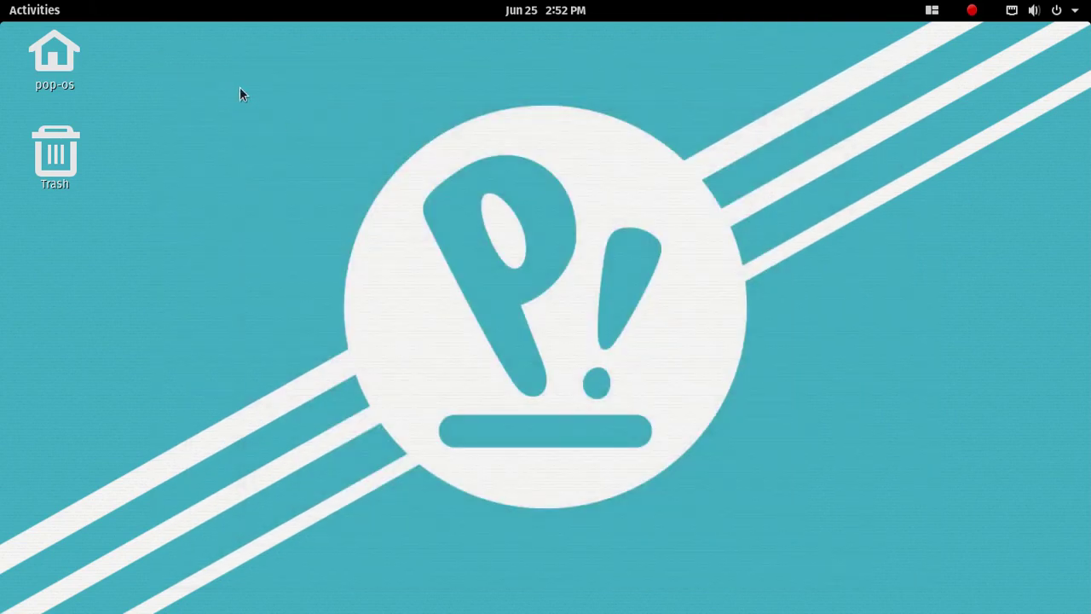
- Switch to Firefox, search the web for "gnome look" and open the Gnome Look site
{"action": "left_click", "coordinate": [34, 10]}
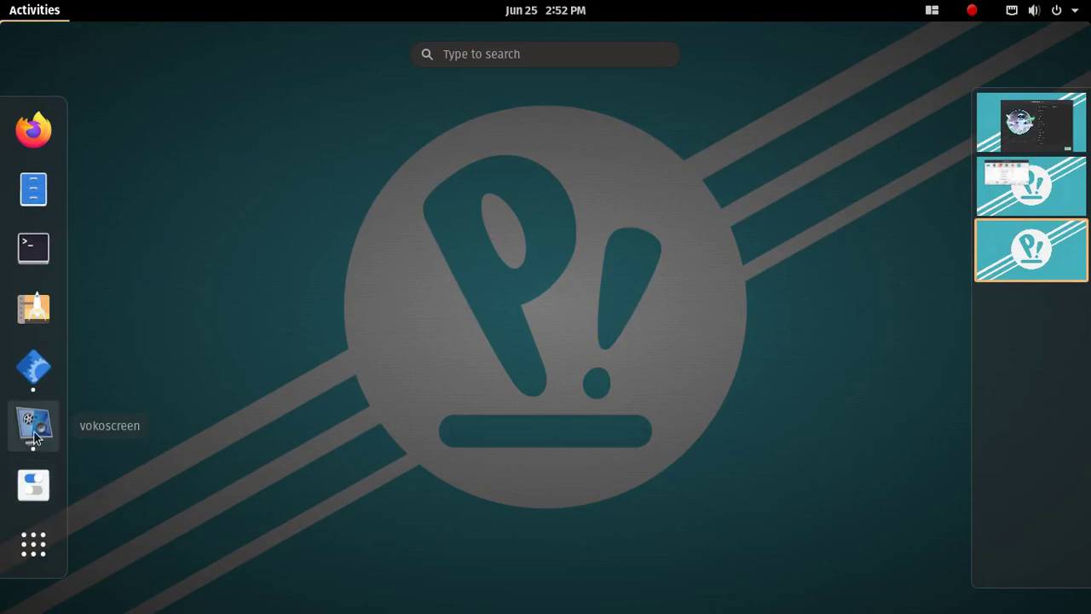
{"action": "left_click", "coordinate": [34, 130]}
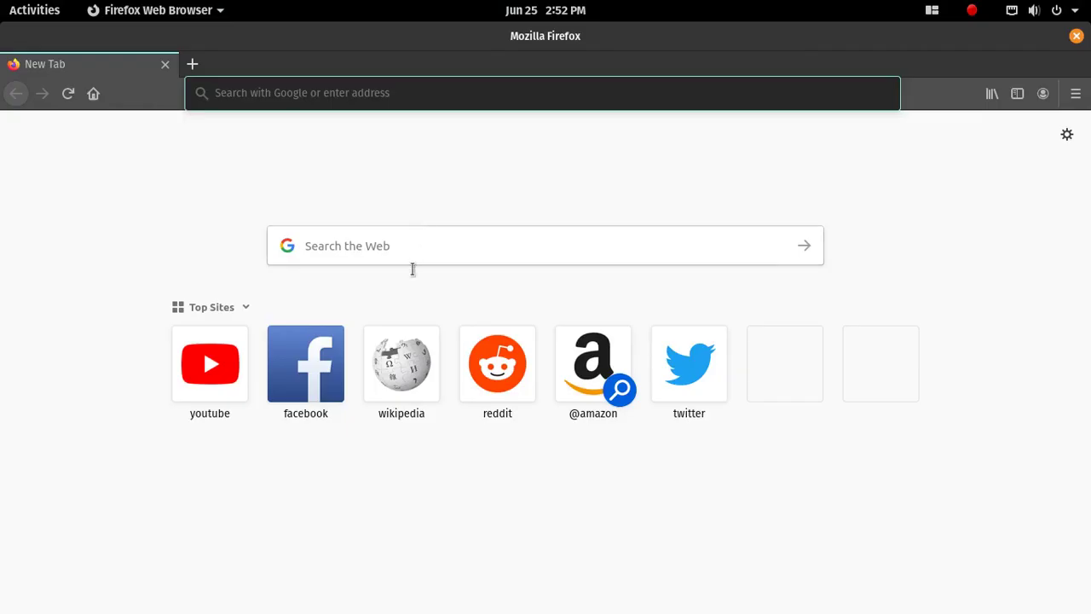
{"action": "left_click", "coordinate": [467, 245]}
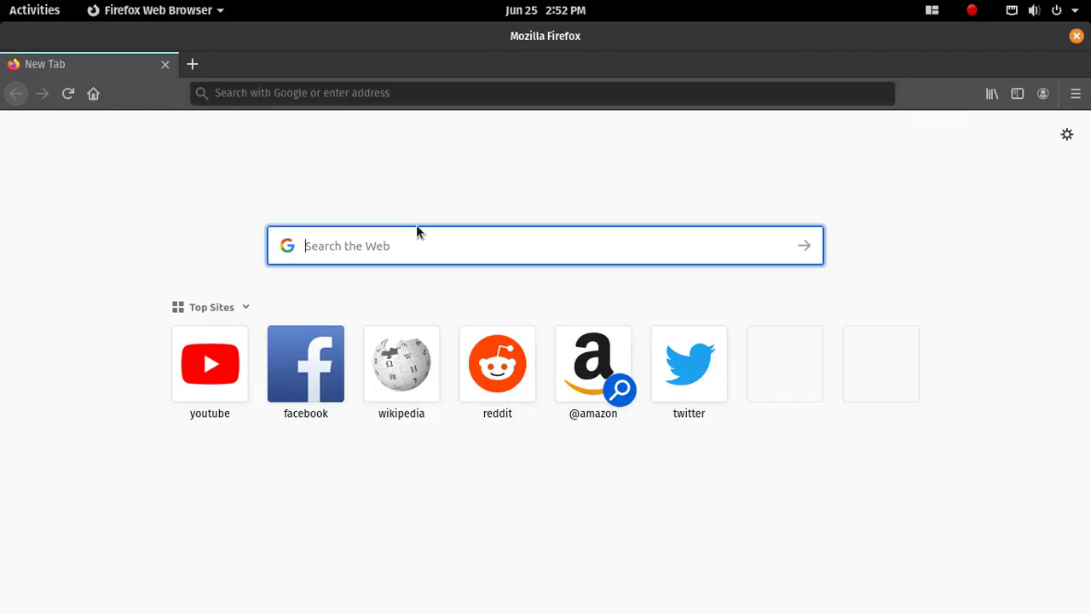
{"action": "type", "text": "gnome"}
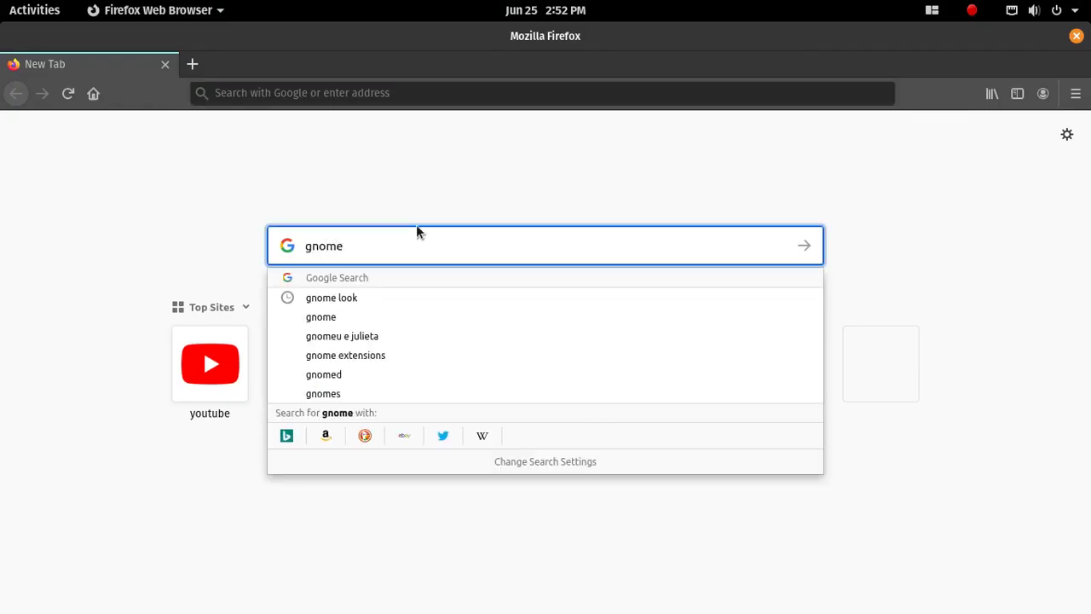
{"action": "key", "text": "Down"}
{"action": "key", "text": "Return"}
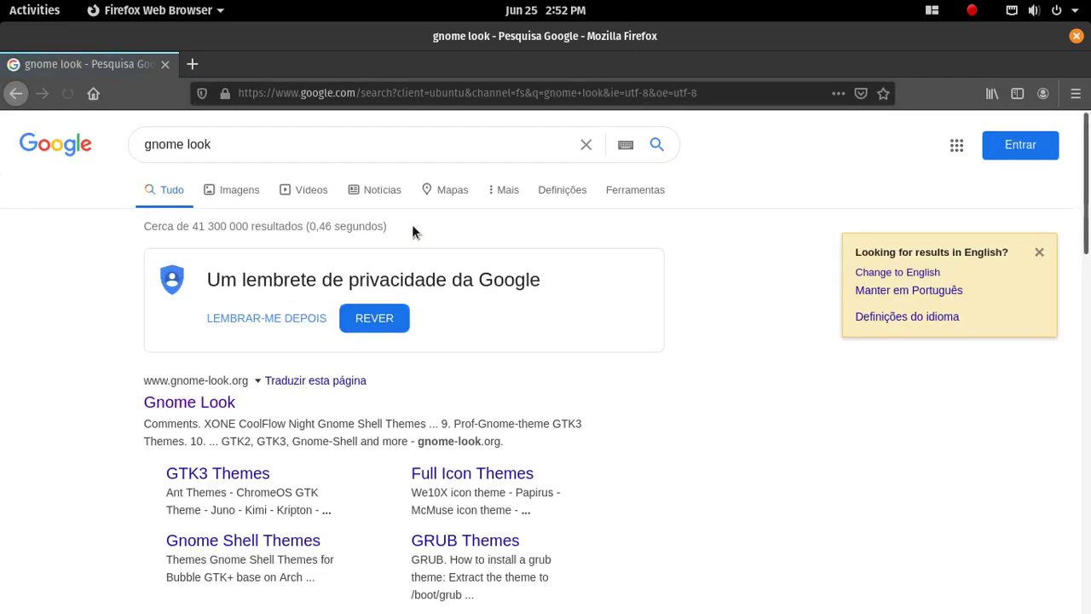
{"action": "left_click", "coordinate": [171, 409]}
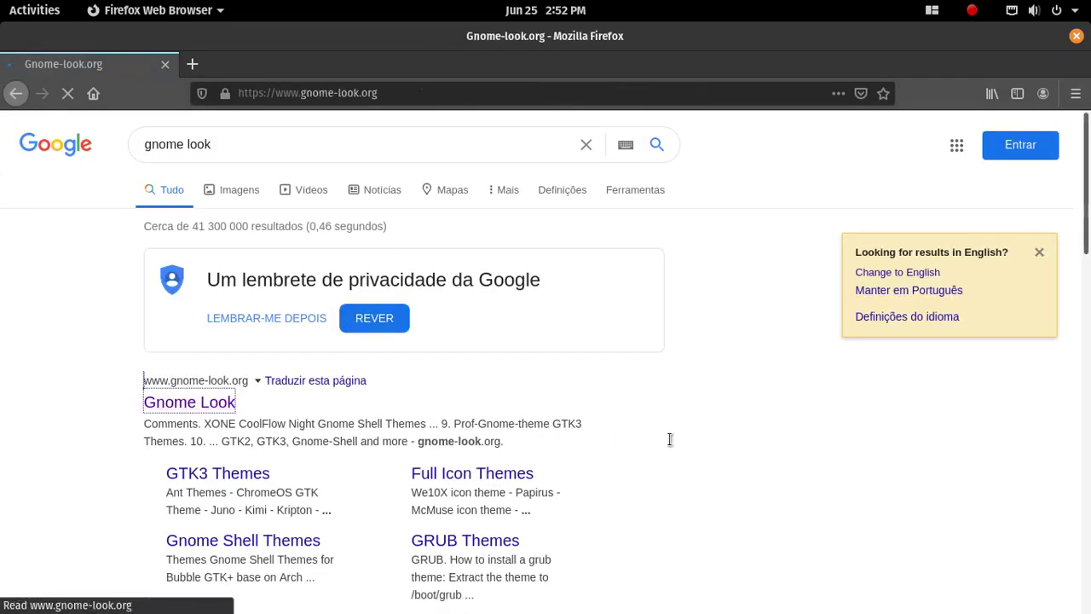
- Find the McHigh Sierra GTK3 theme in the ranked product list on the home page and open it
{"action": "scroll", "coordinate": [730, 447], "scroll_direction": "down", "scroll_amount": 10}
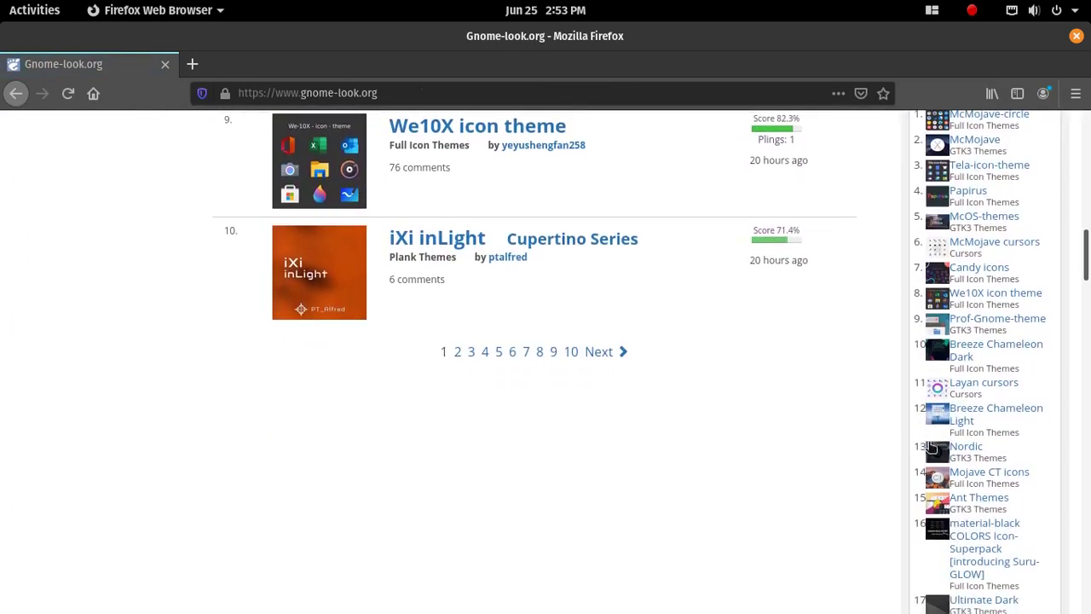
{"action": "scroll", "coordinate": [878, 483], "scroll_direction": "down", "scroll_amount": 3}
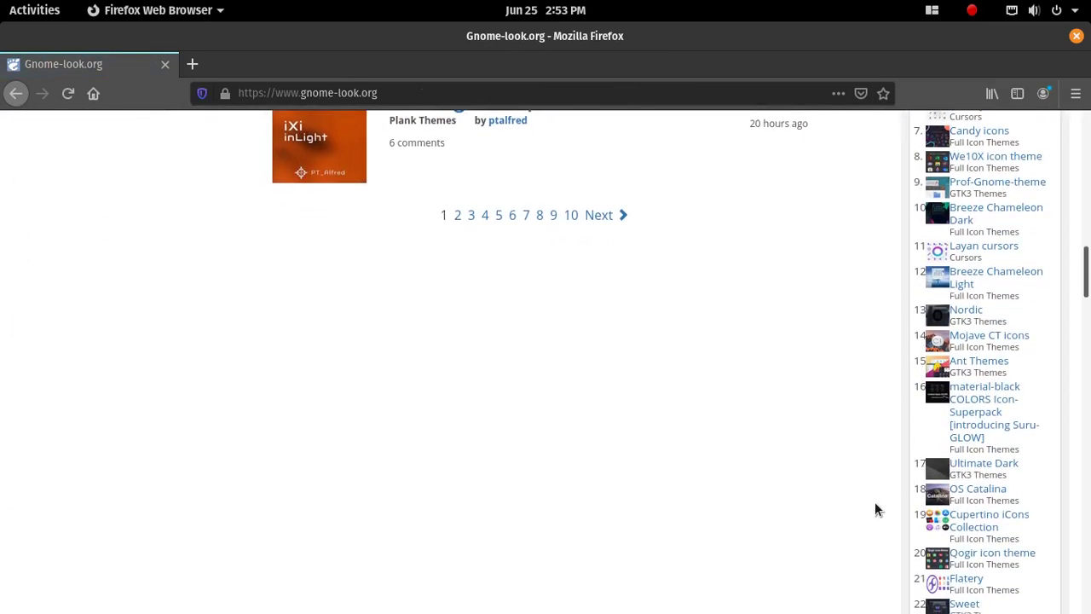
{"action": "scroll", "coordinate": [874, 506], "scroll_direction": "down", "scroll_amount": 2}
{"action": "scroll", "coordinate": [869, 500], "scroll_direction": "down", "scroll_amount": 2}
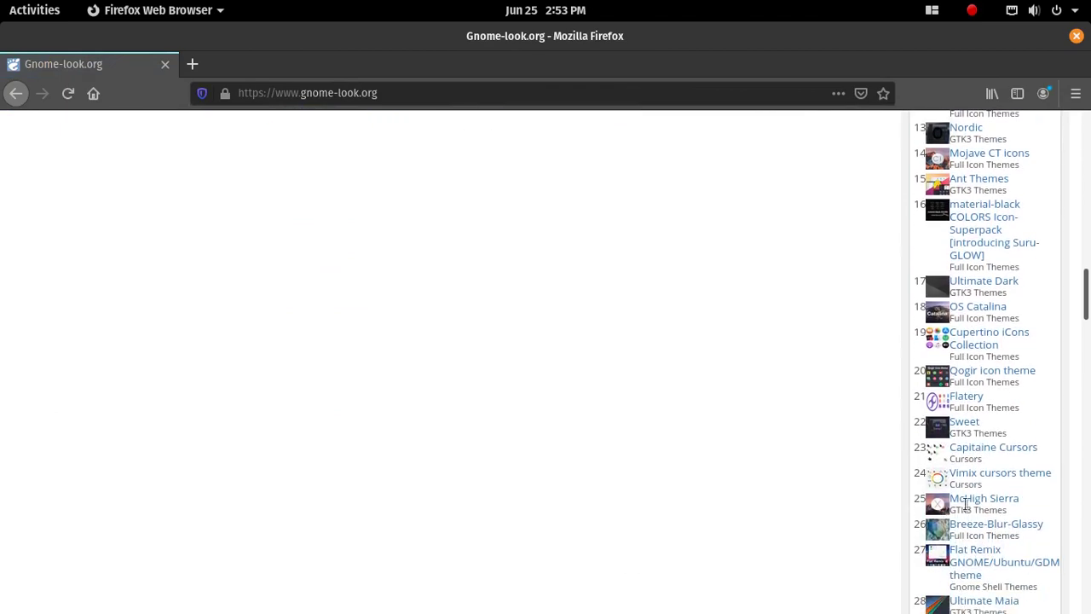
{"action": "left_click", "coordinate": [973, 500]}
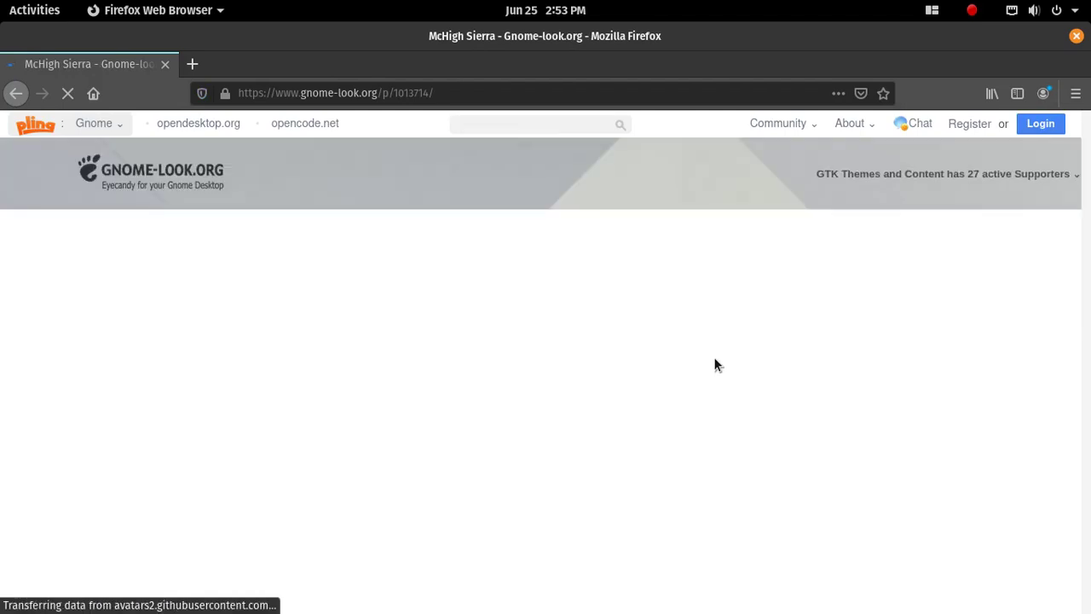
- Download Sierra-light.tar.xz from the McHigh Sierra theme's files and save it to disk
{"action": "scroll", "coordinate": [527, 384], "scroll_direction": "down", "scroll_amount": 3}
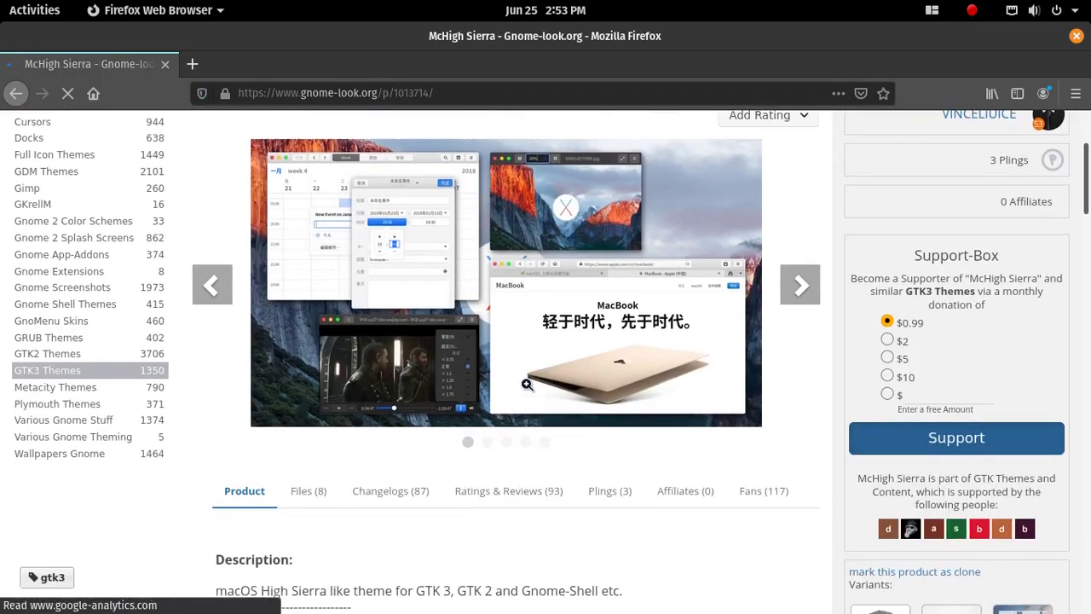
{"action": "scroll", "coordinate": [526, 384], "scroll_direction": "down", "scroll_amount": 2}
{"action": "left_click", "coordinate": [331, 413]}
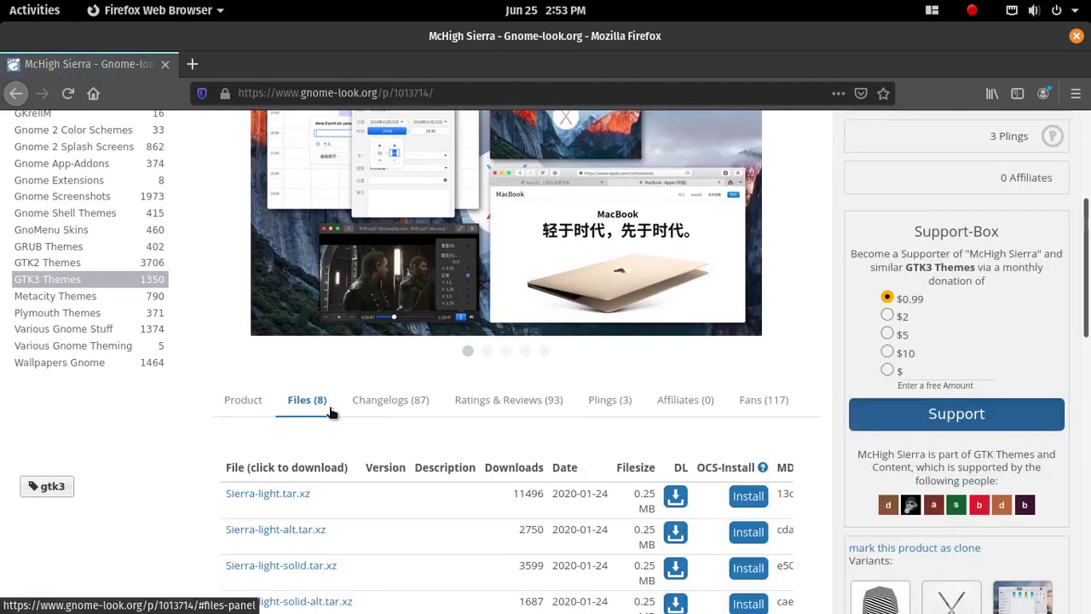
{"action": "left_click", "coordinate": [675, 496]}
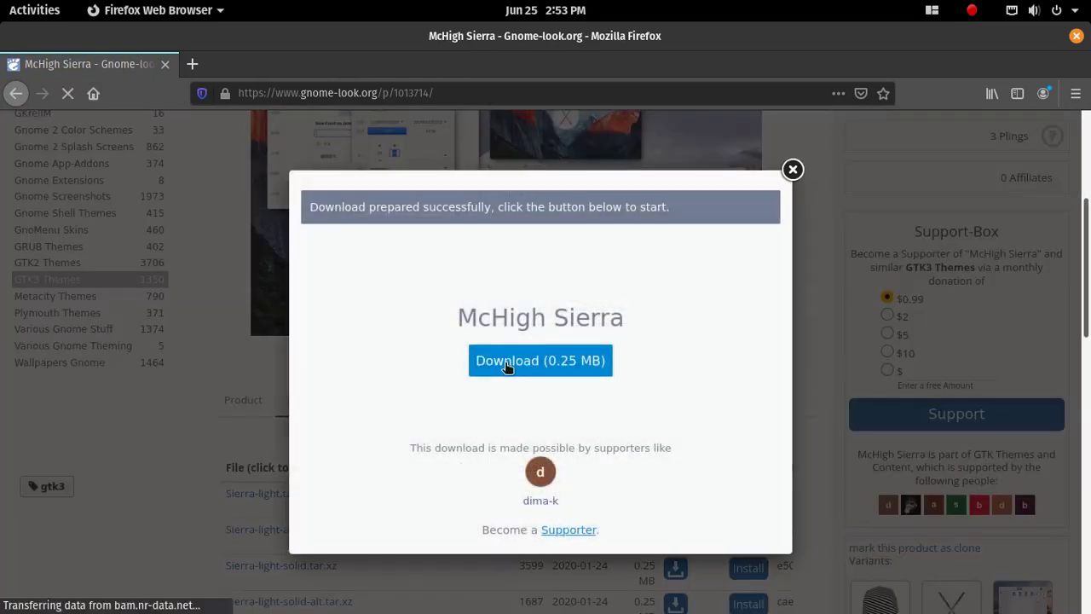
{"action": "left_click", "coordinate": [505, 363]}
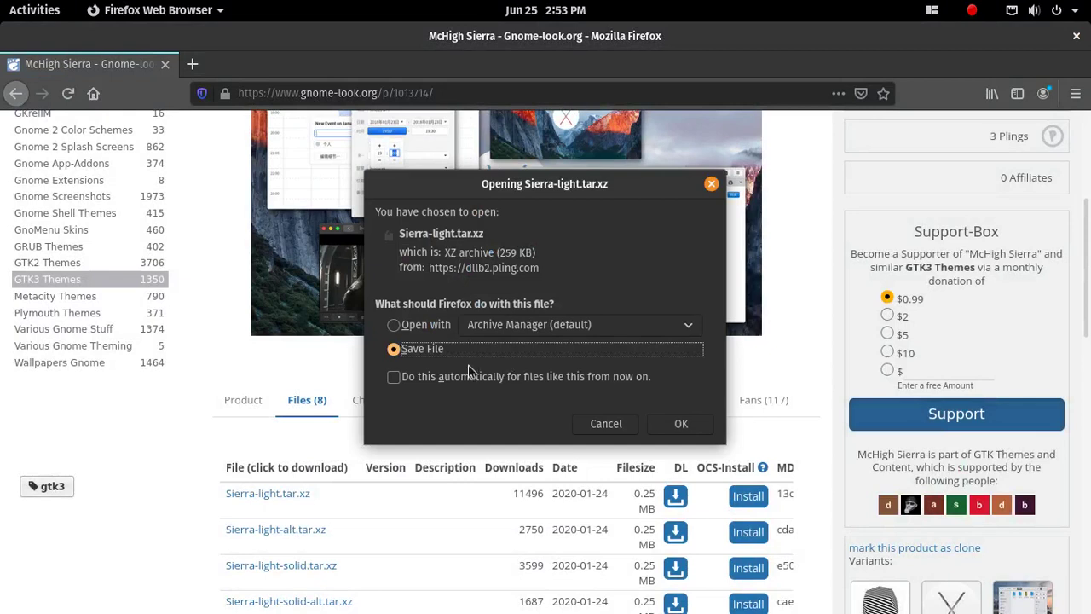
{"action": "left_click", "coordinate": [679, 424]}
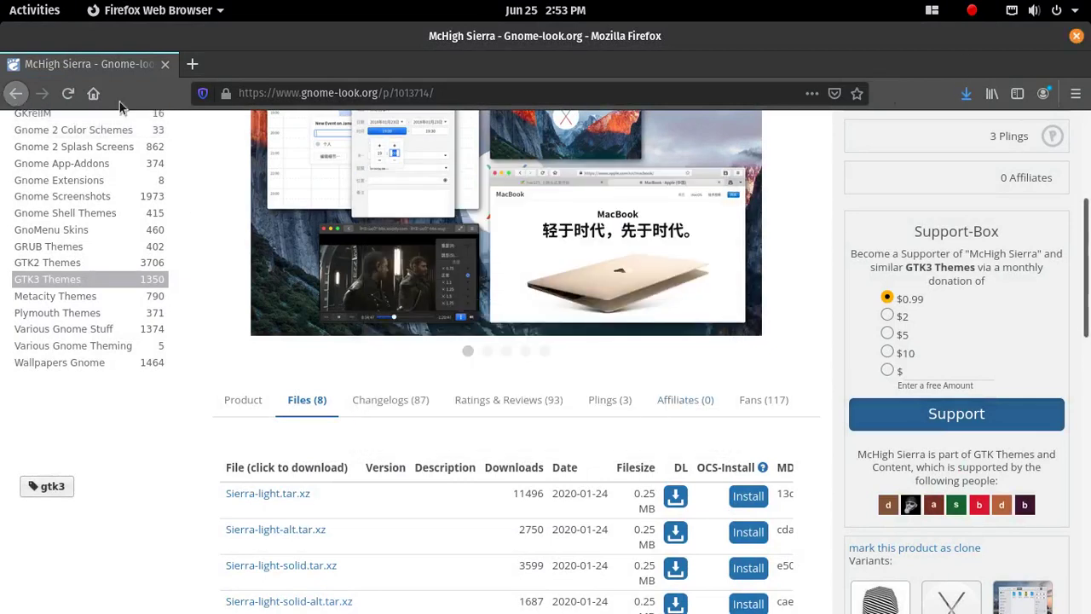
- Return to the Gnome-look home page and open the La Capitaine icon theme from the ranked product list
{"action": "scroll", "coordinate": [889, 370], "scroll_direction": "down", "scroll_amount": 5}
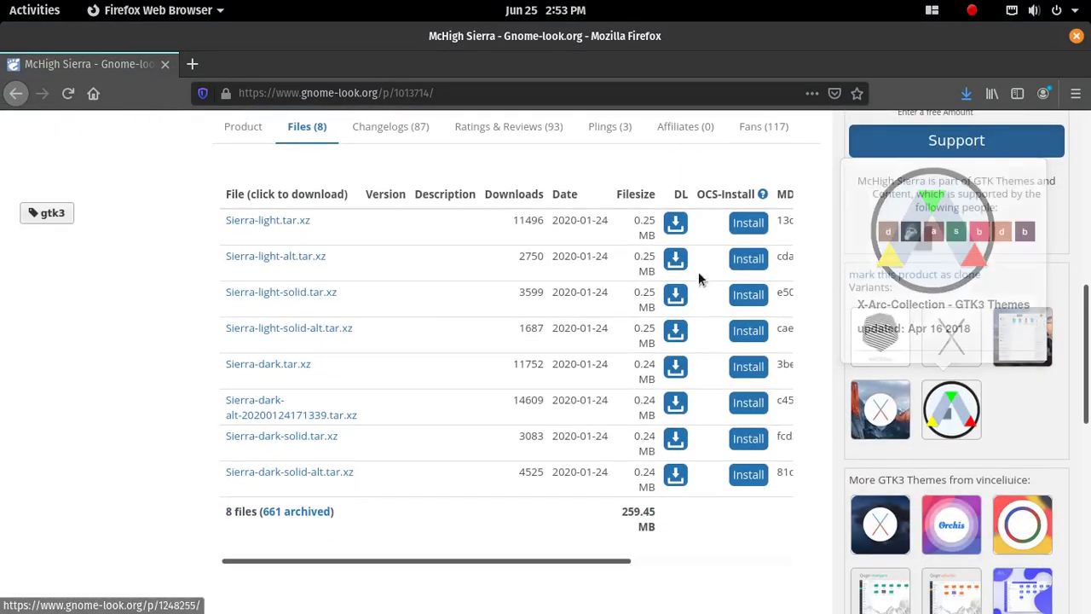
{"action": "left_click", "coordinate": [15, 93]}
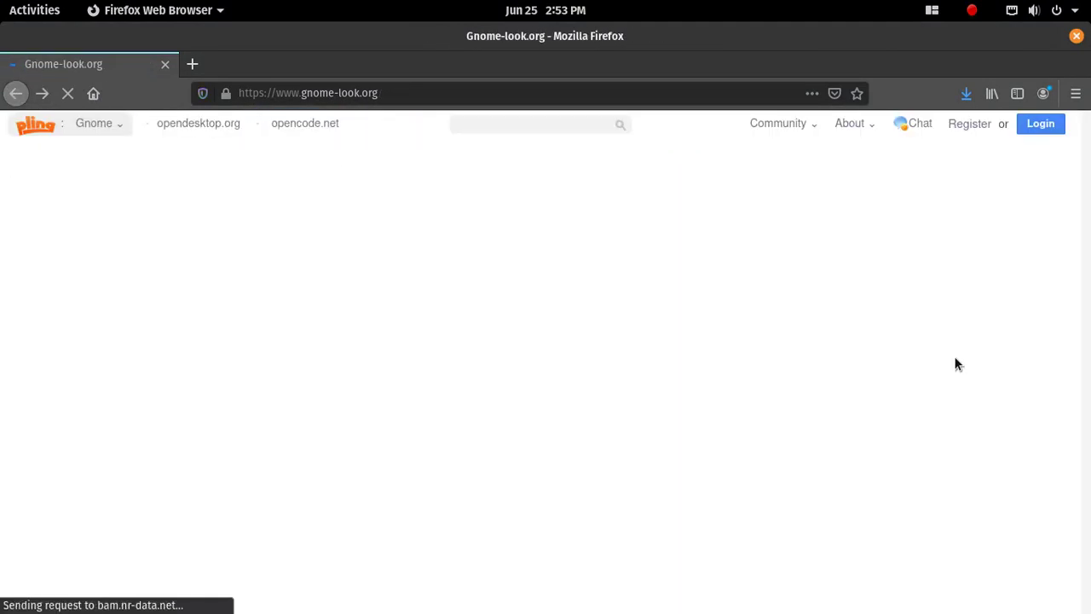
{"action": "scroll", "coordinate": [953, 382], "scroll_direction": "down", "scroll_amount": 4}
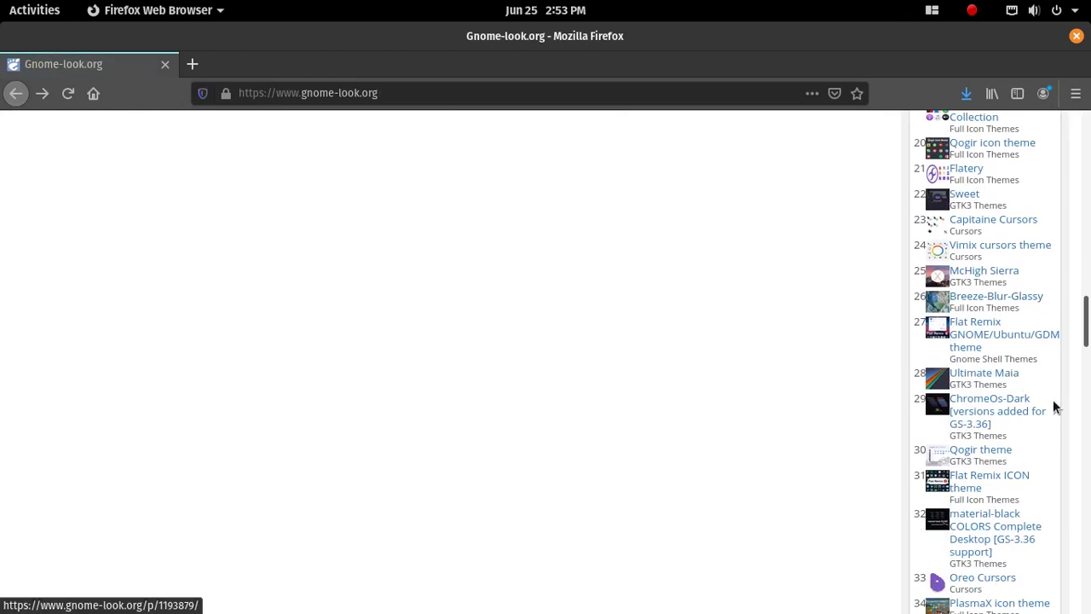
{"action": "left_click", "coordinate": [989, 474]}
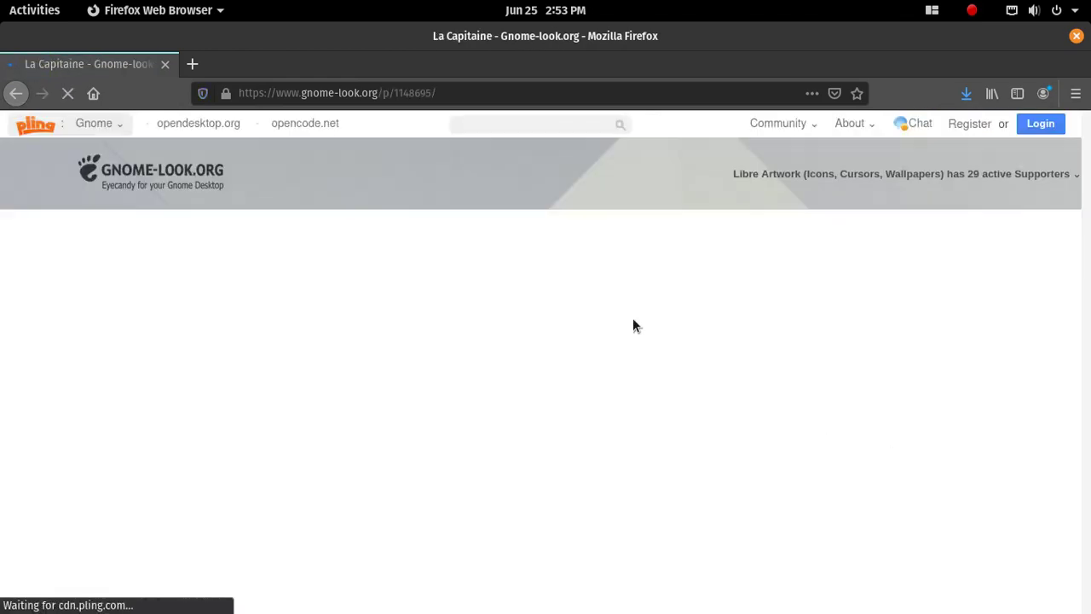
- Download la-capitaine-icon-theme-0.6.1-20190217.tar.gz from the theme's files, save it to disk, and close the browser
{"action": "scroll", "coordinate": [601, 307], "scroll_direction": "down", "scroll_amount": 5}
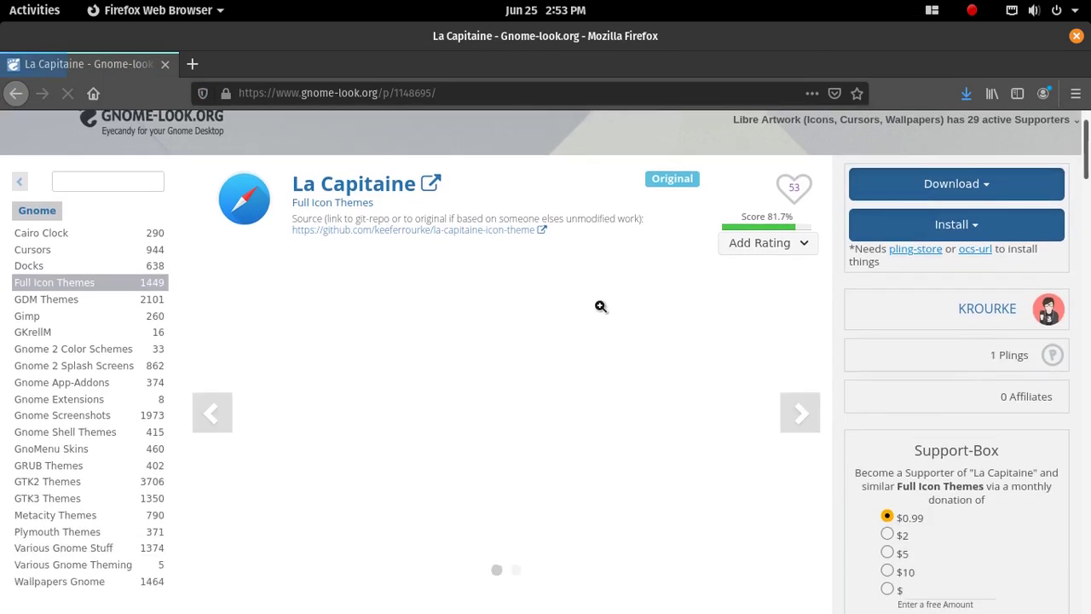
{"action": "left_click", "coordinate": [311, 456]}
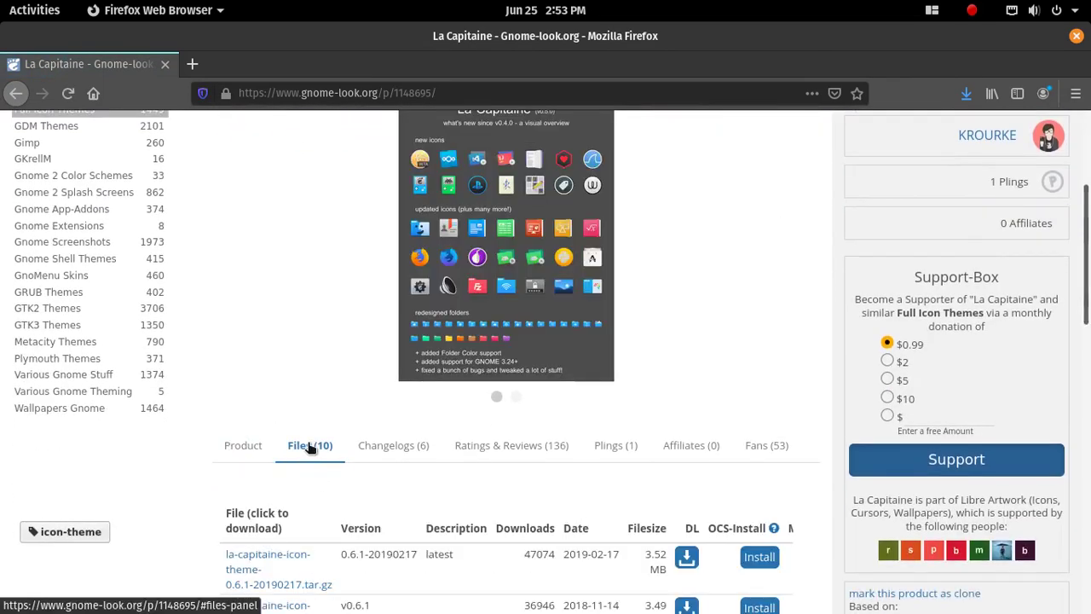
{"action": "left_click", "coordinate": [694, 563]}
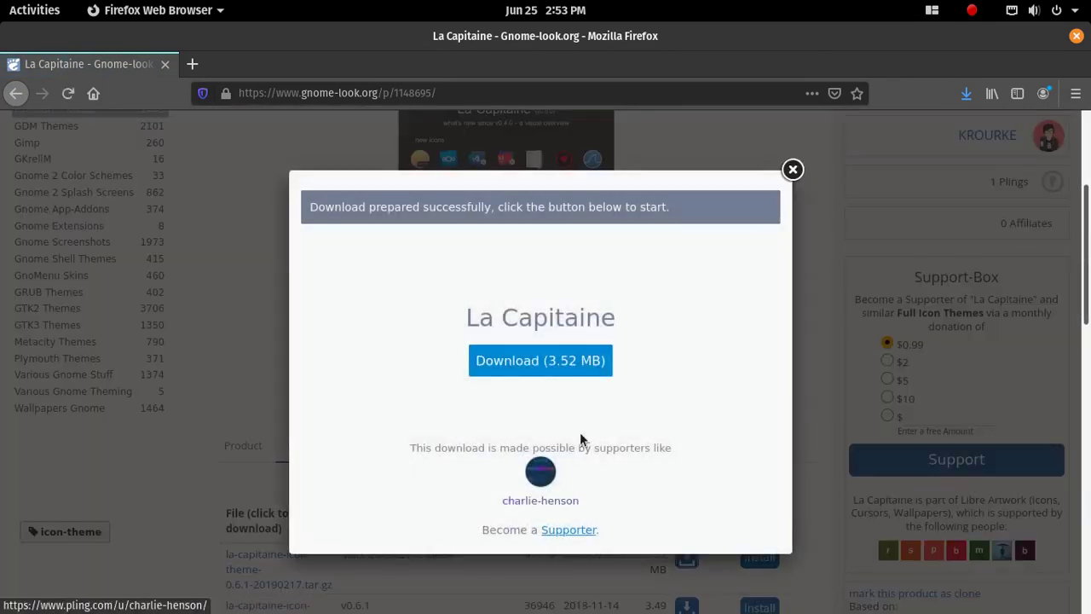
{"action": "left_click", "coordinate": [559, 366]}
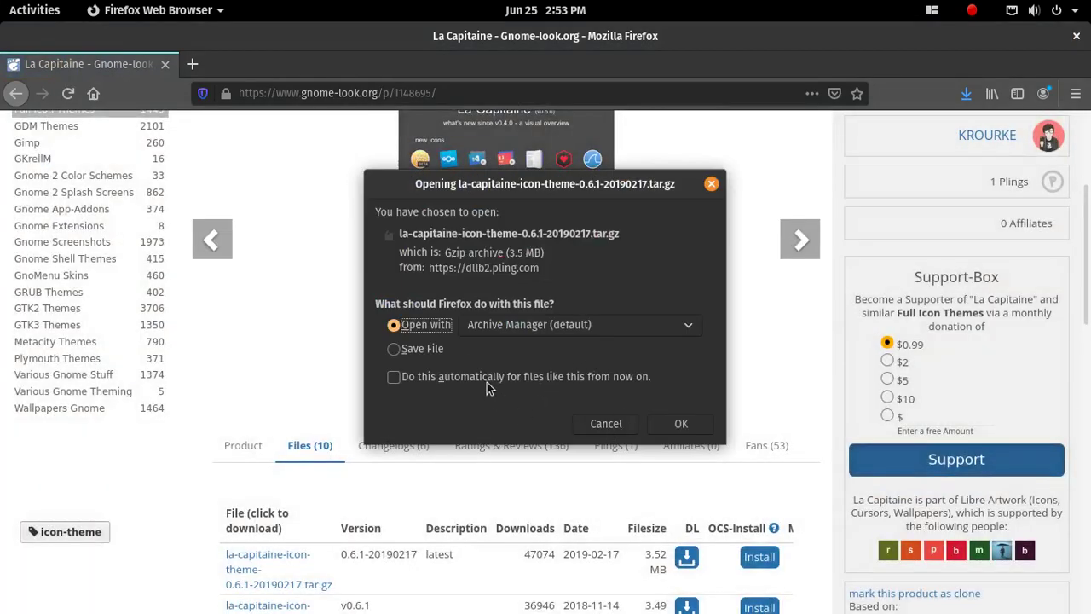
{"action": "left_click", "coordinate": [444, 350]}
{"action": "left_click", "coordinate": [679, 424]}
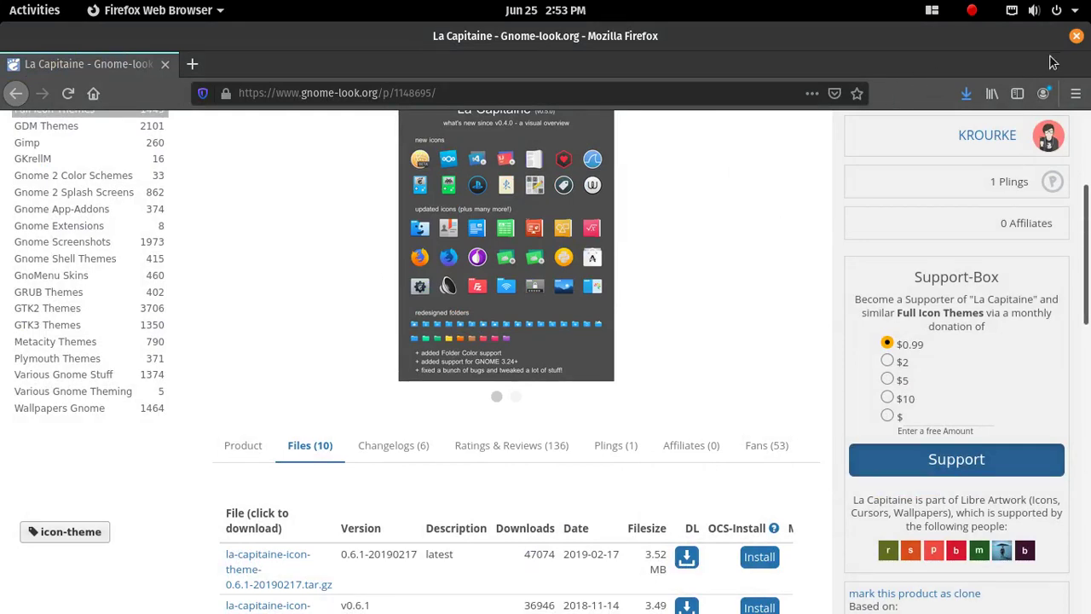
{"action": "left_click", "coordinate": [1076, 37]}
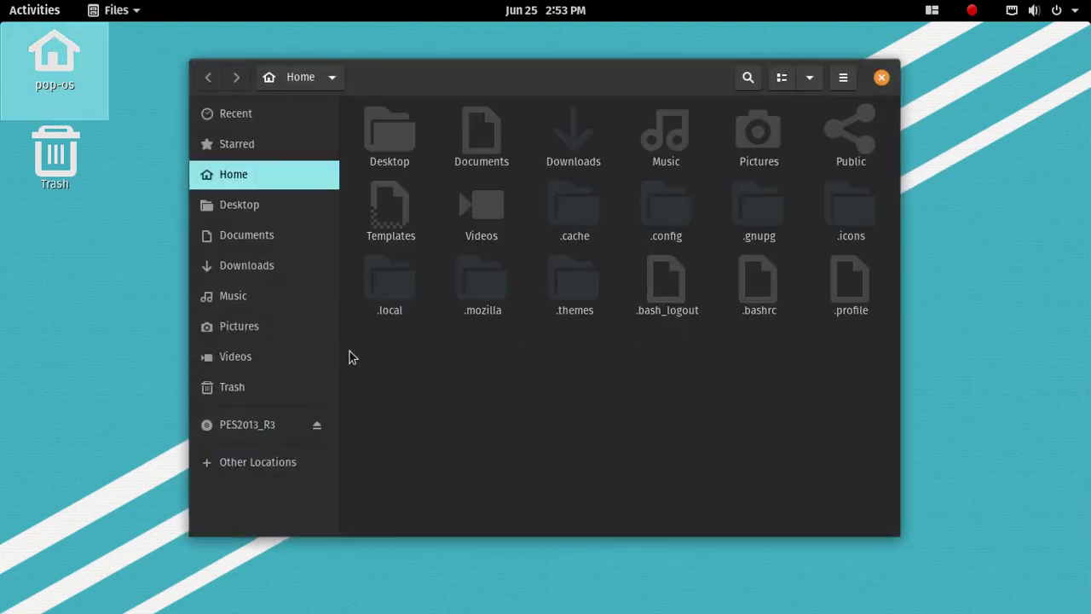
- Extract la-capitaine-icon-theme-0.6.1-20190217.tar.gz in place in the Downloads folder
{"action": "double_click", "coordinate": [568, 163]}
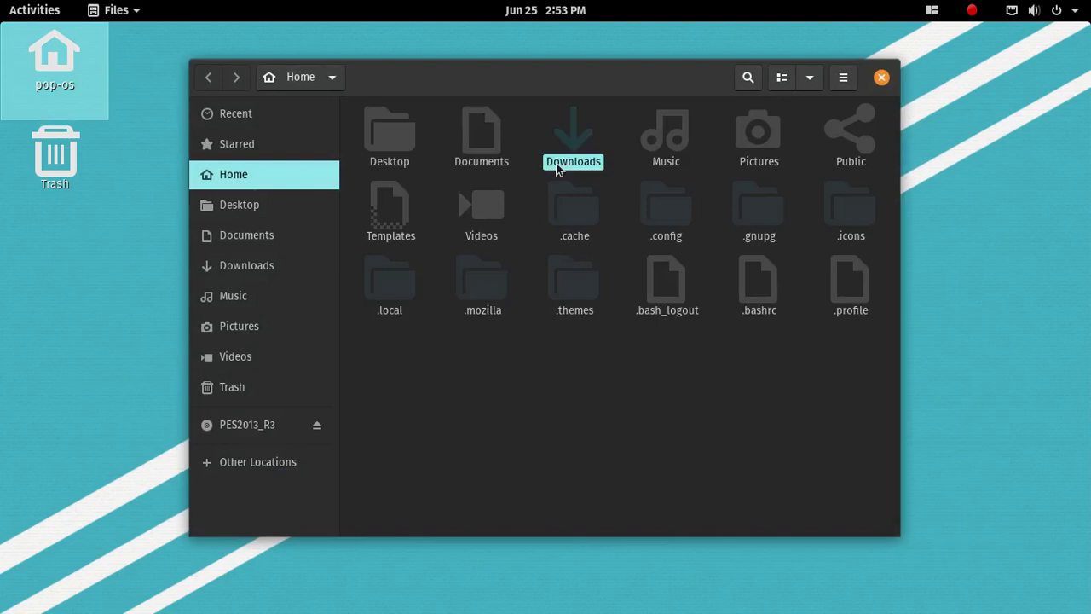
{"action": "right_click", "coordinate": [586, 143]}
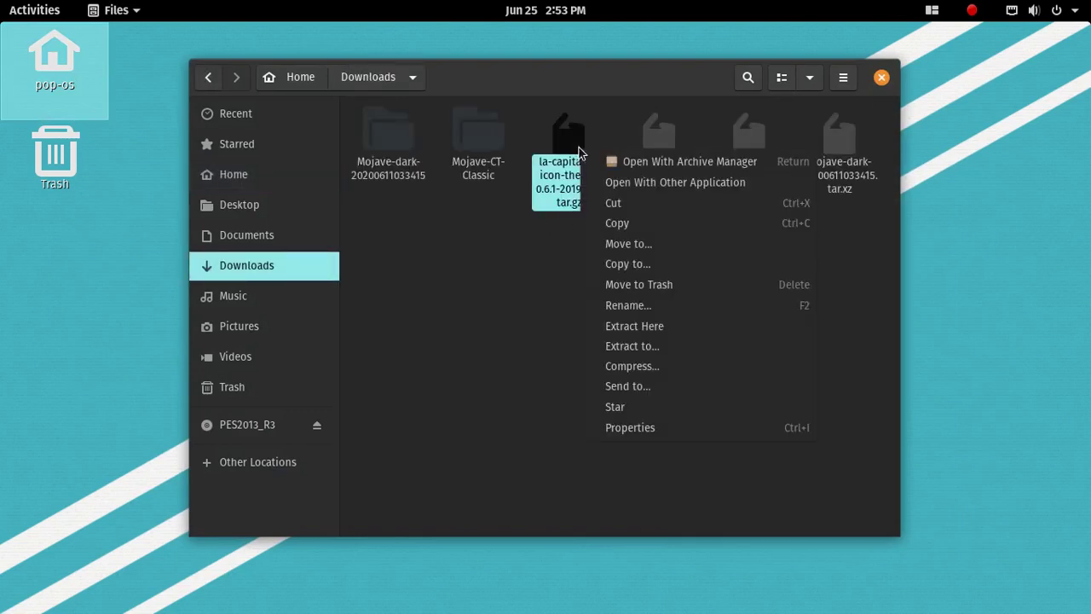
{"action": "left_click", "coordinate": [605, 220]}
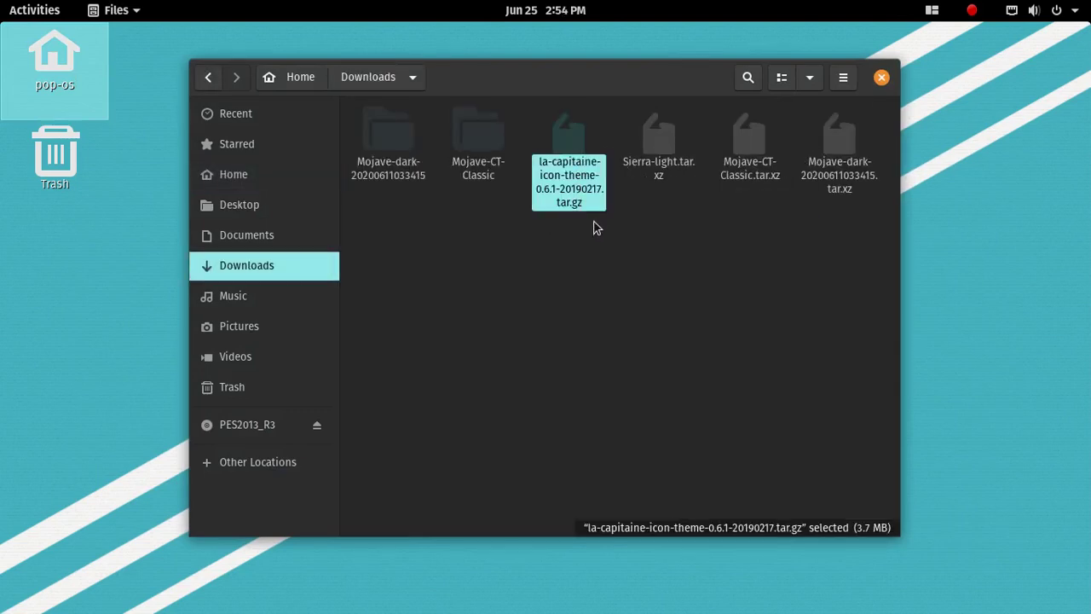
{"action": "right_click", "coordinate": [568, 162]}
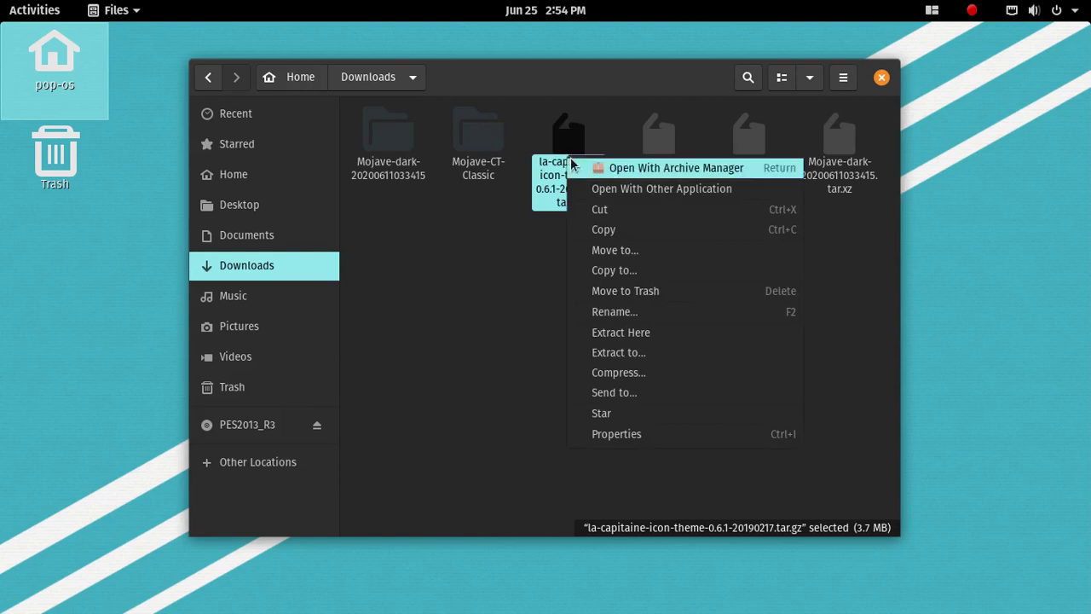
{"action": "left_click", "coordinate": [625, 334]}
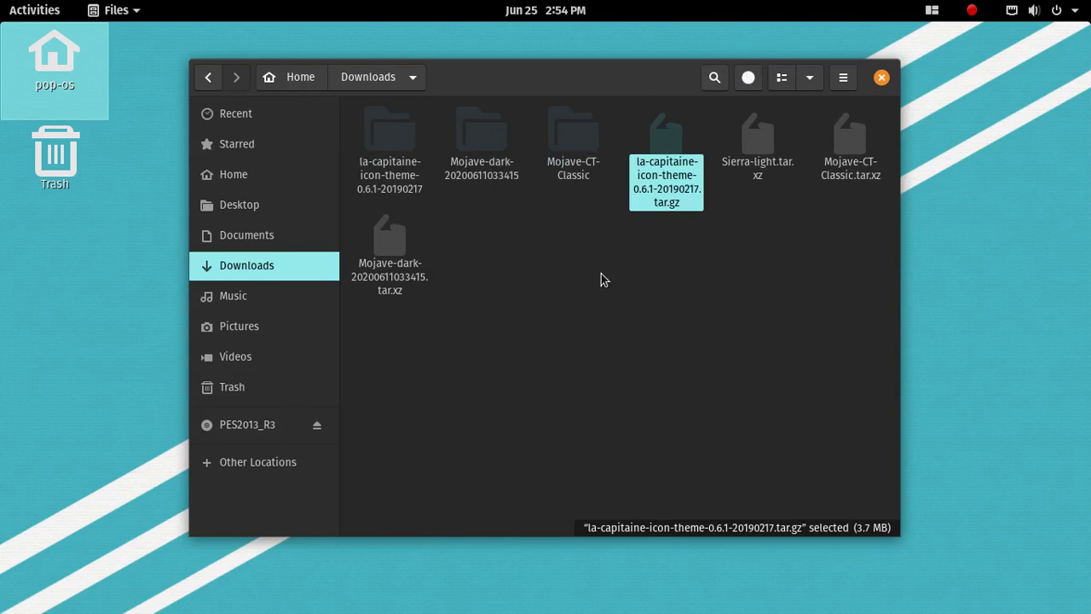
- Copy the extracted la-capitaine-icon-theme-0.6.1-20190217 folder into the .icons folder in Home
{"action": "right_click", "coordinate": [377, 149]}
{"action": "left_click", "coordinate": [430, 251]}
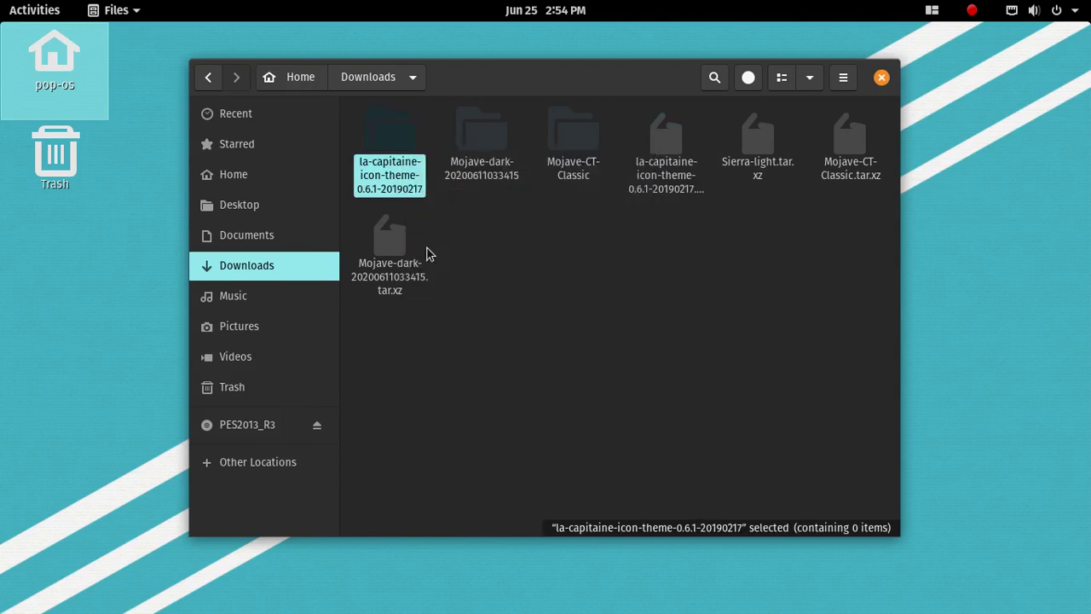
{"action": "left_click", "coordinate": [312, 77]}
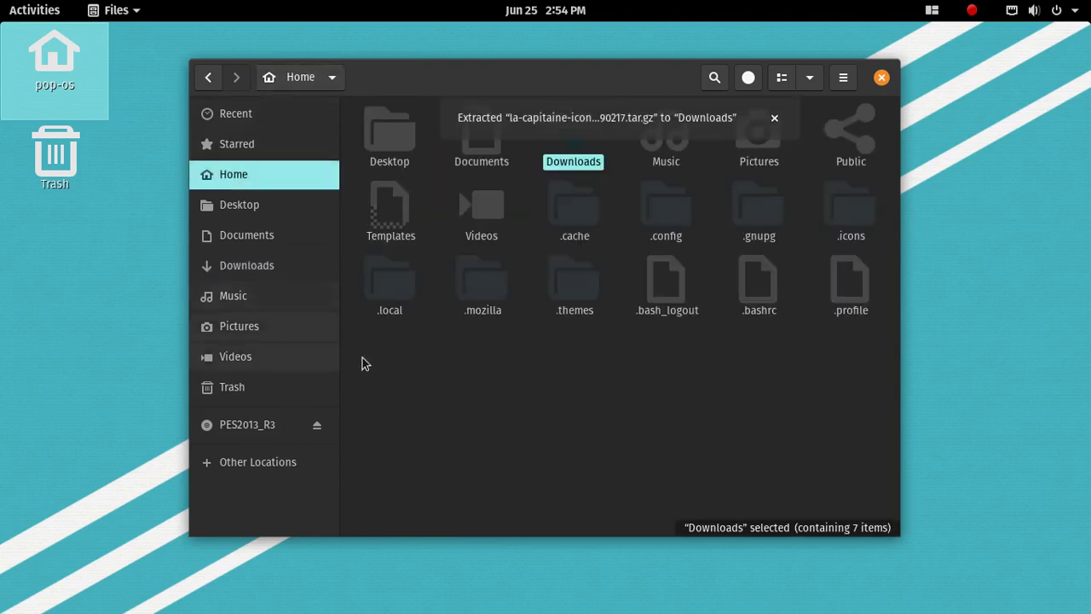
{"action": "left_click", "coordinate": [547, 382]}
{"action": "double_click", "coordinate": [837, 220]}
{"action": "right_click", "coordinate": [461, 231]}
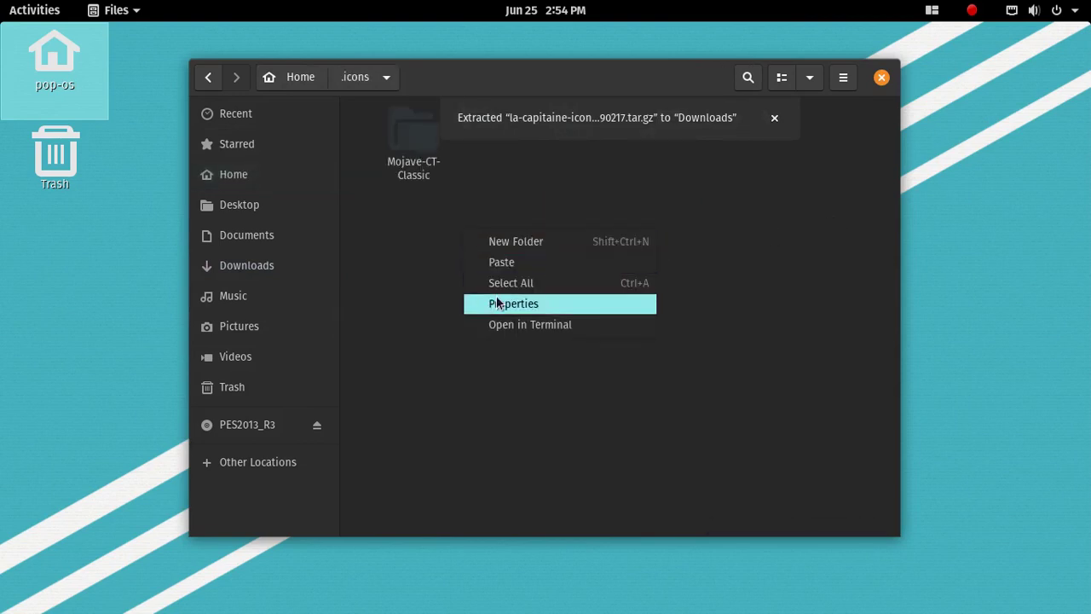
{"action": "left_click", "coordinate": [485, 264]}
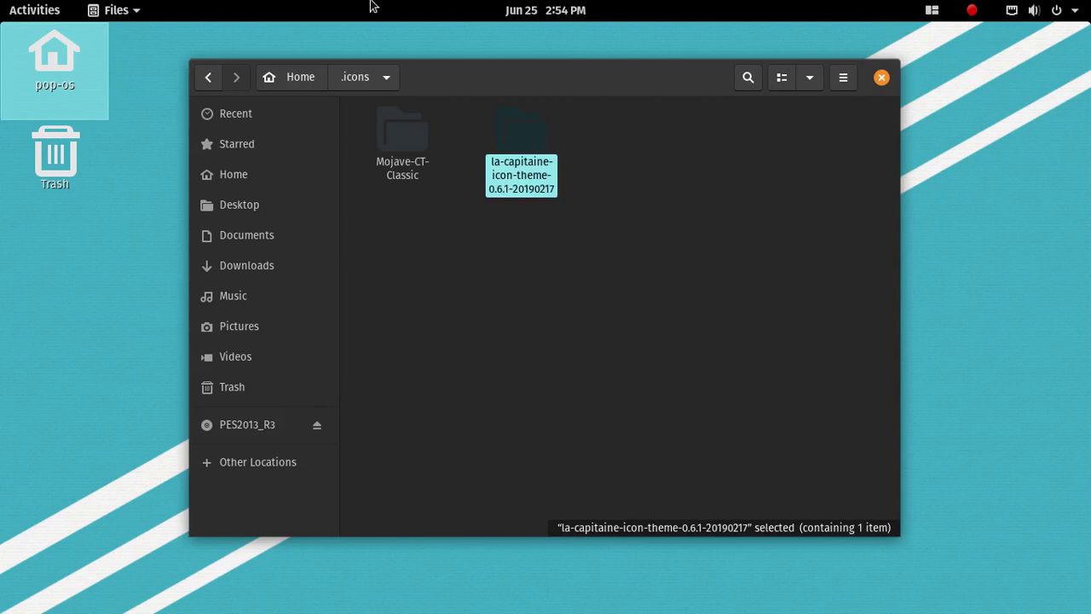
- Return to the Downloads folder and extract Sierra-light.tar.xz there
{"action": "left_click", "coordinate": [211, 80]}
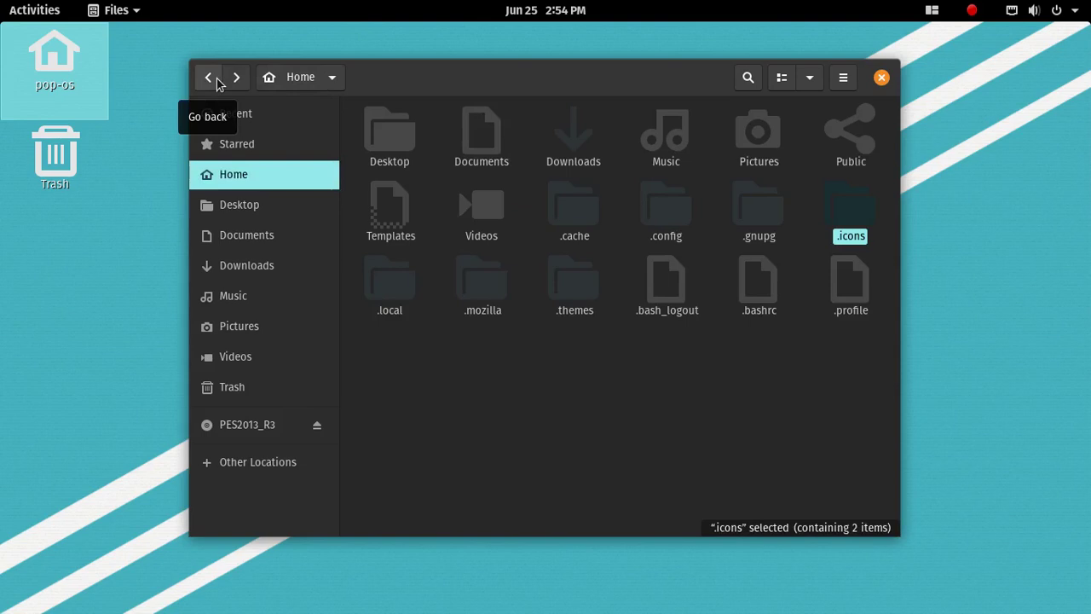
{"action": "left_click", "coordinate": [207, 82]}
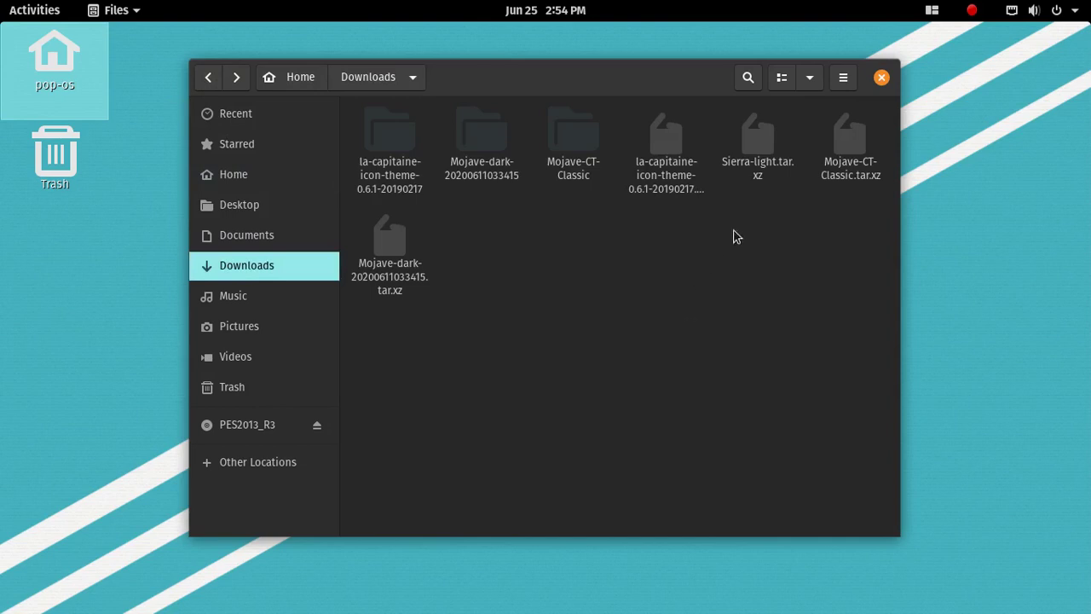
{"action": "right_click", "coordinate": [767, 159]}
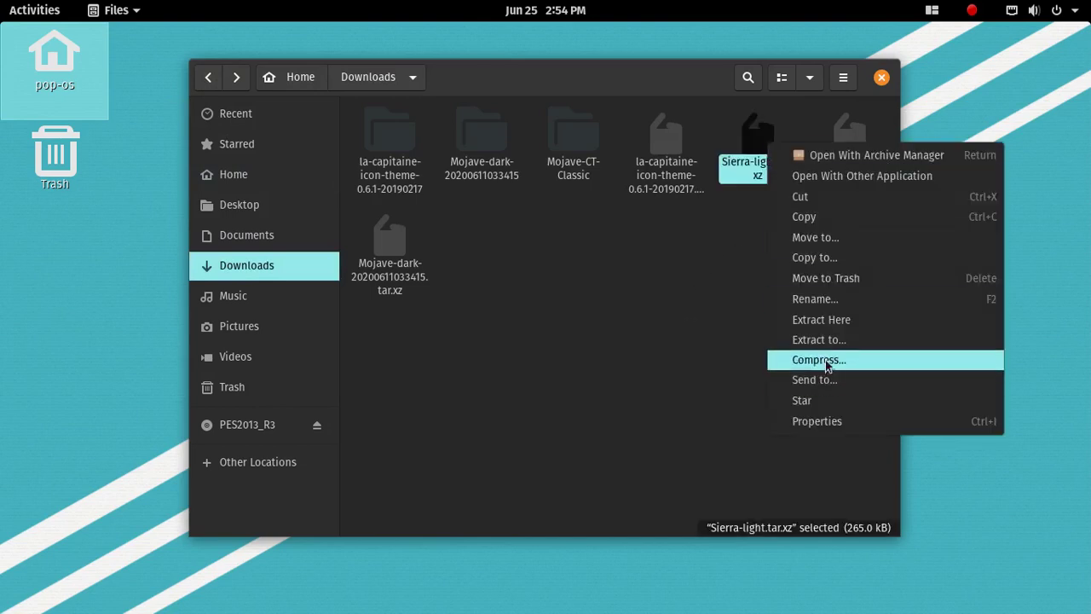
{"action": "left_click", "coordinate": [818, 320]}
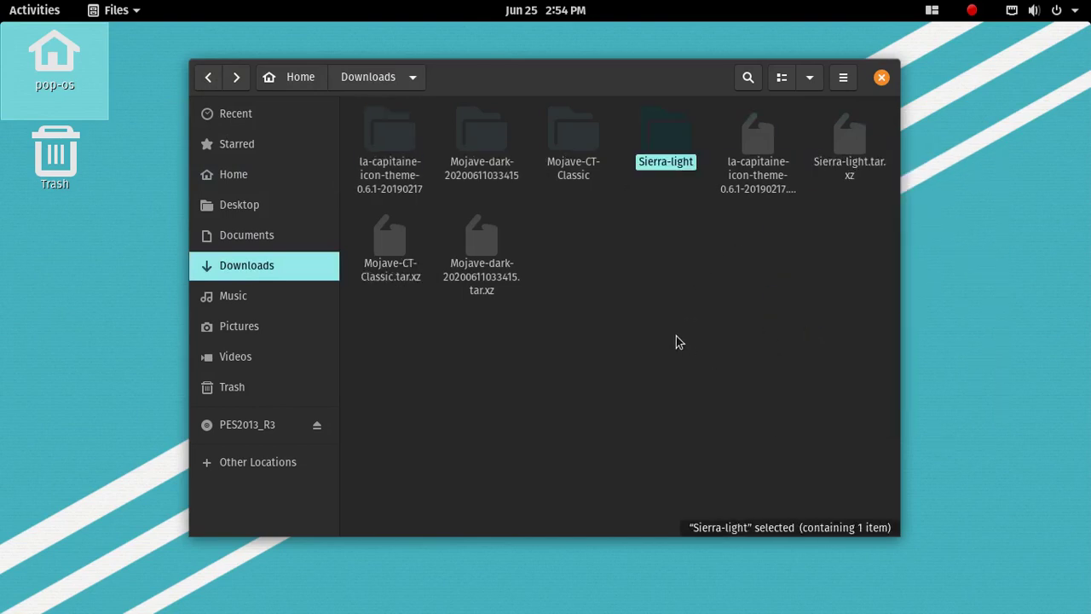
- Copy the extracted Sierra-light folder into the .themes folder in Home
{"action": "right_click", "coordinate": [651, 140]}
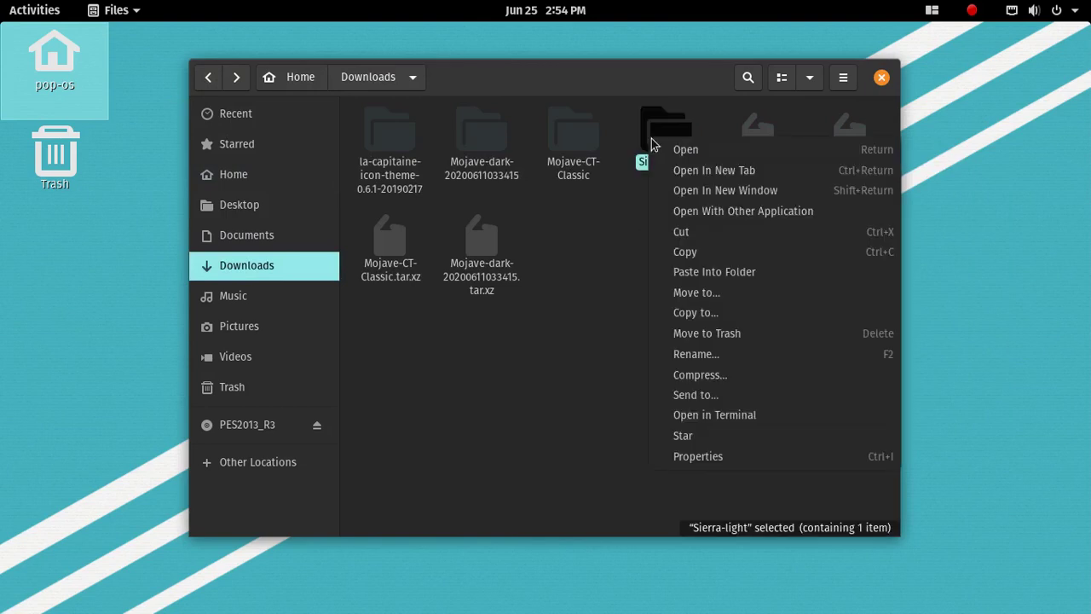
{"action": "left_click", "coordinate": [673, 251]}
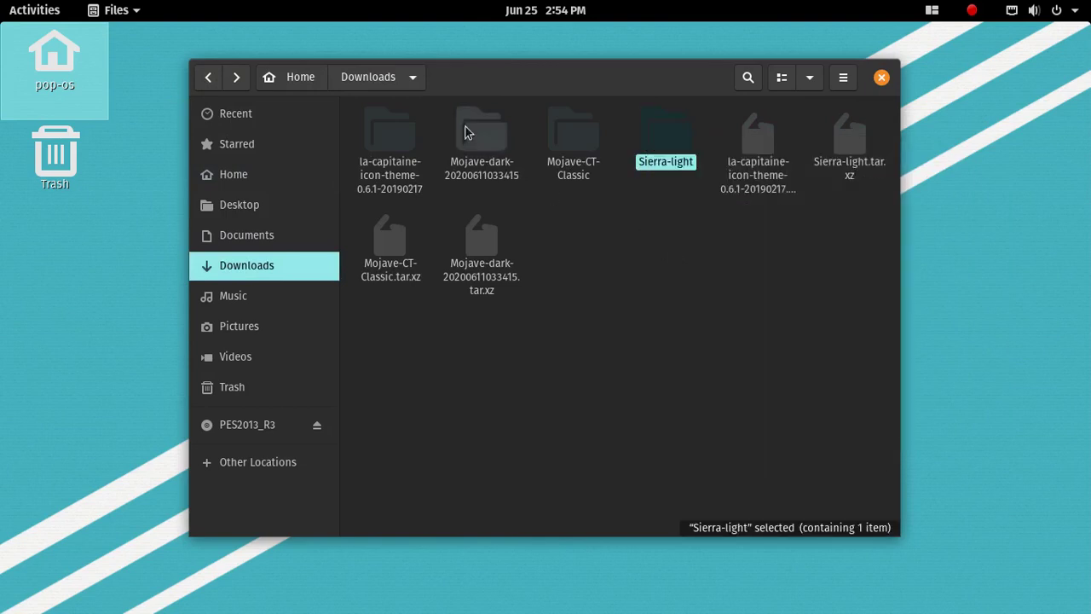
{"action": "left_click", "coordinate": [318, 82]}
{"action": "double_click", "coordinate": [572, 308]}
{"action": "right_click", "coordinate": [500, 276]}
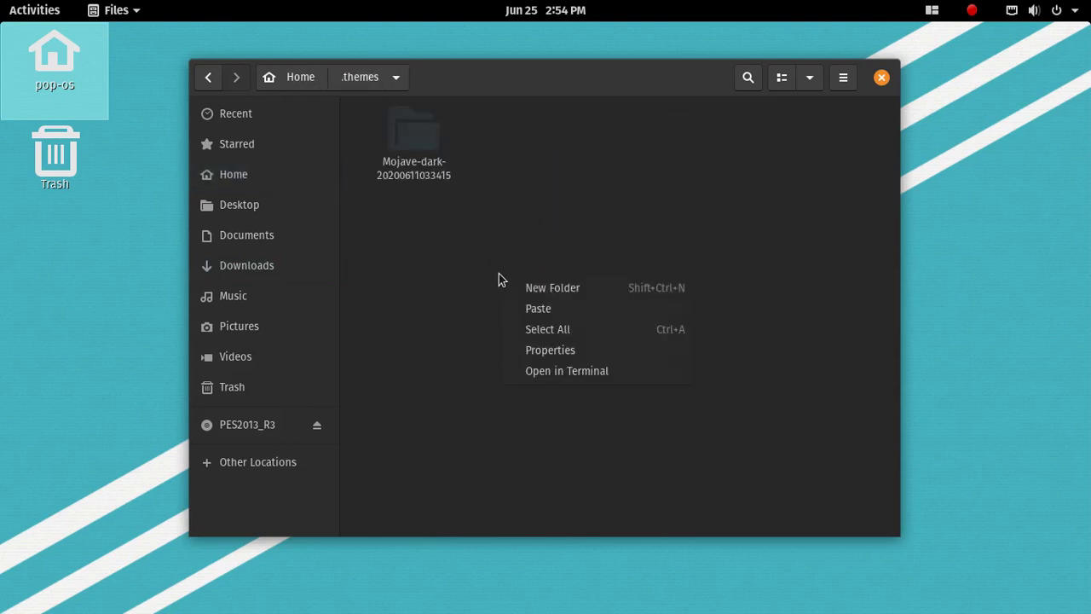
{"action": "left_click", "coordinate": [505, 308]}
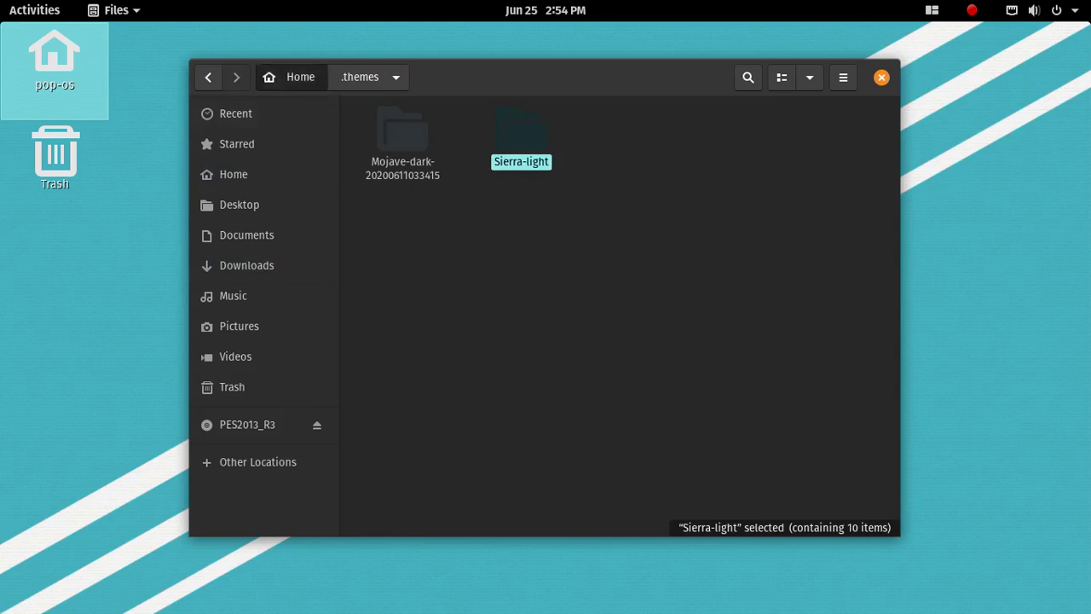
- Return to the Home folder, turn off the display of hidden files, and close the file manager
{"action": "left_click", "coordinate": [268, 77]}
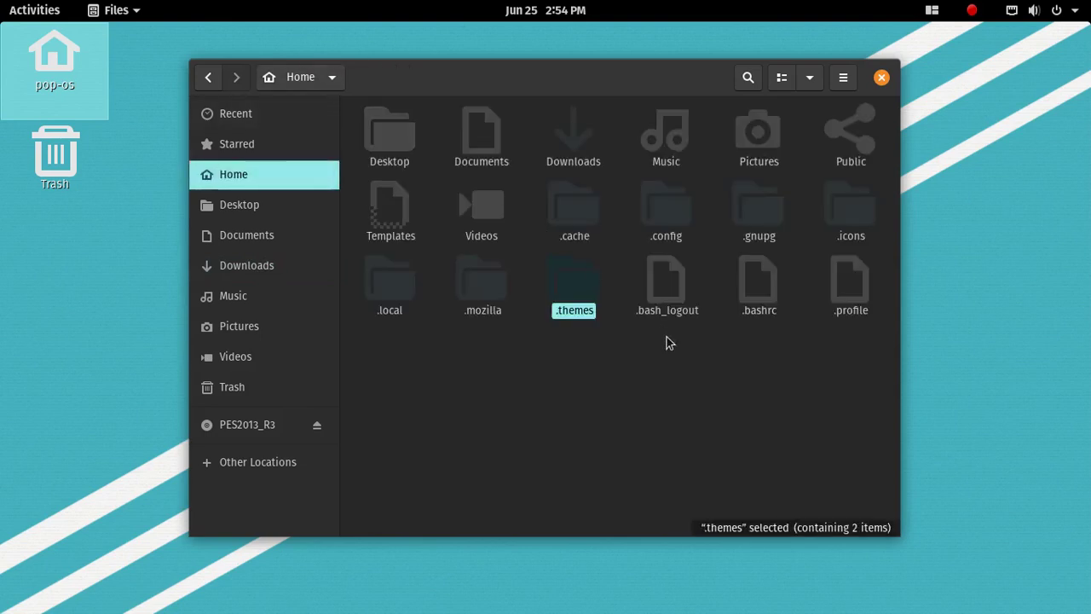
{"action": "left_click", "coordinate": [842, 79]}
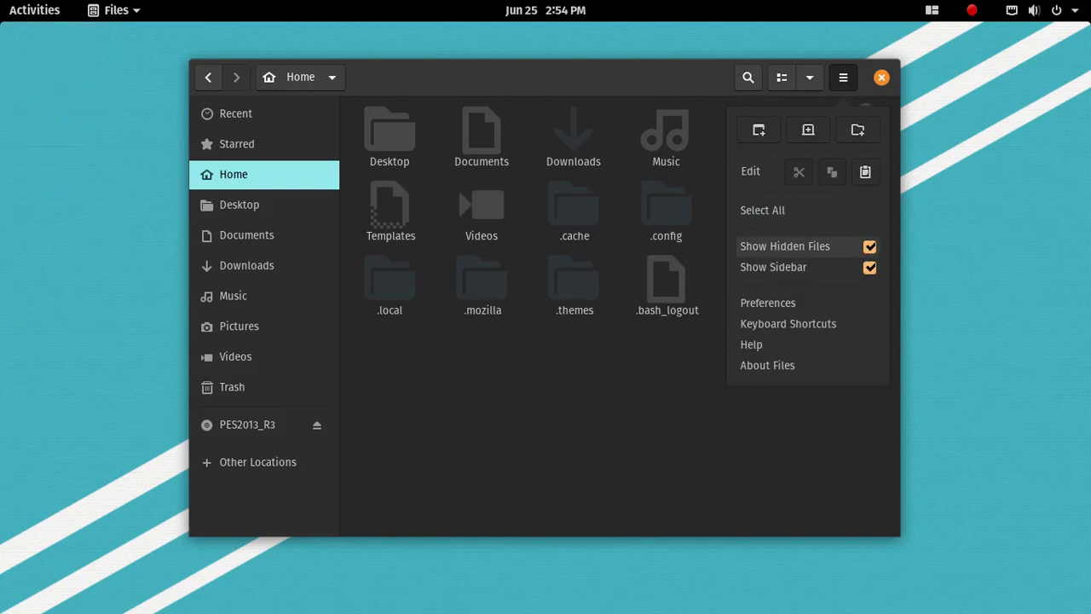
{"action": "left_click", "coordinate": [862, 251]}
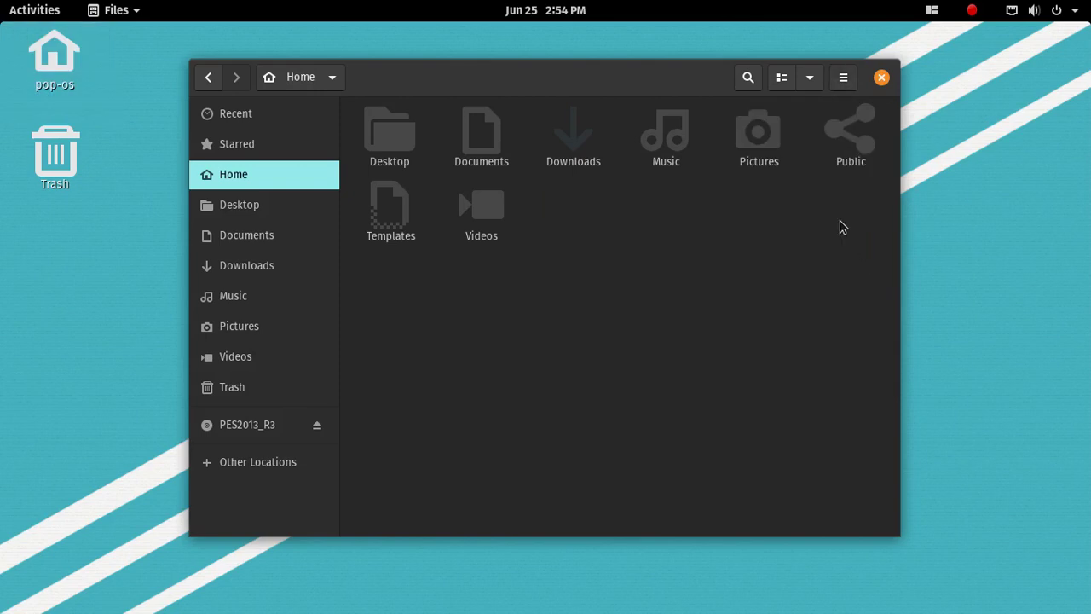
{"action": "left_click", "coordinate": [881, 77]}
- Switch to Tweaks and set the Applications theme to Sierra-light in the appearance settings
{"action": "left_click", "coordinate": [10, 11]}
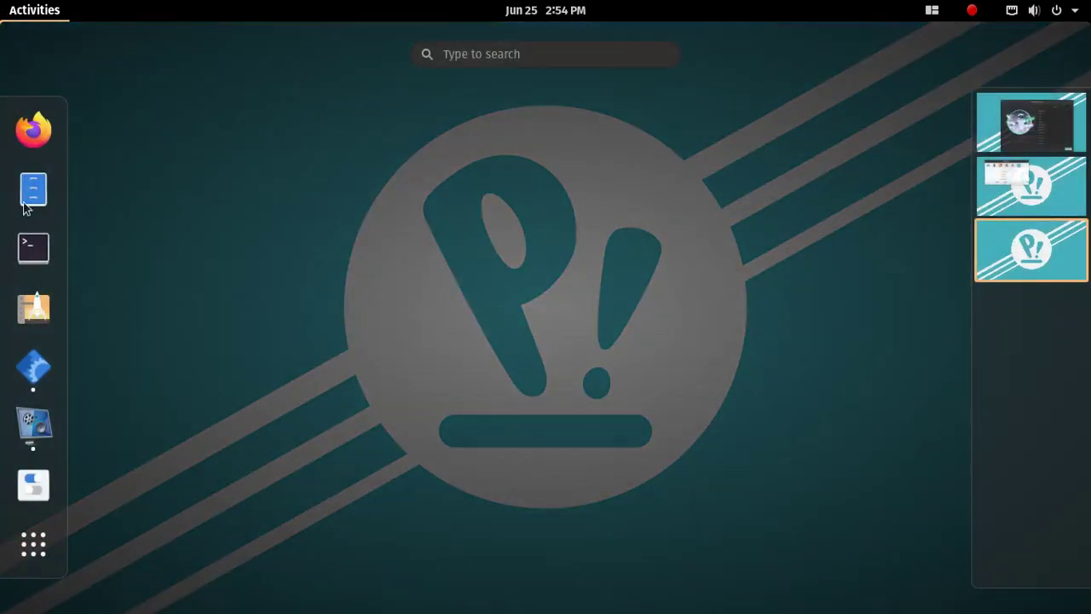
{"action": "left_click", "coordinate": [31, 475]}
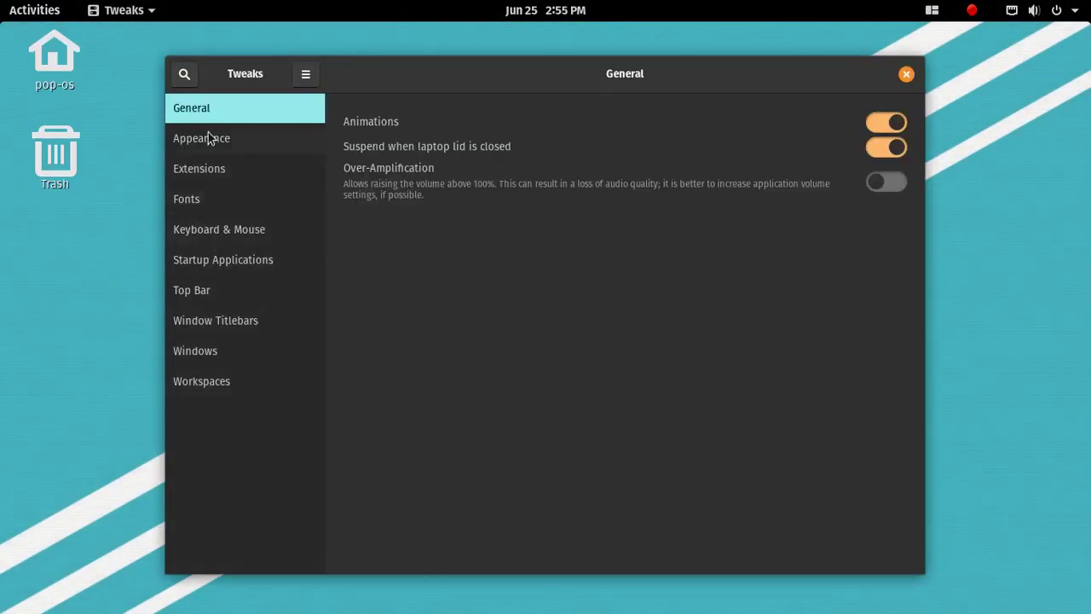
{"action": "left_click", "coordinate": [212, 141]}
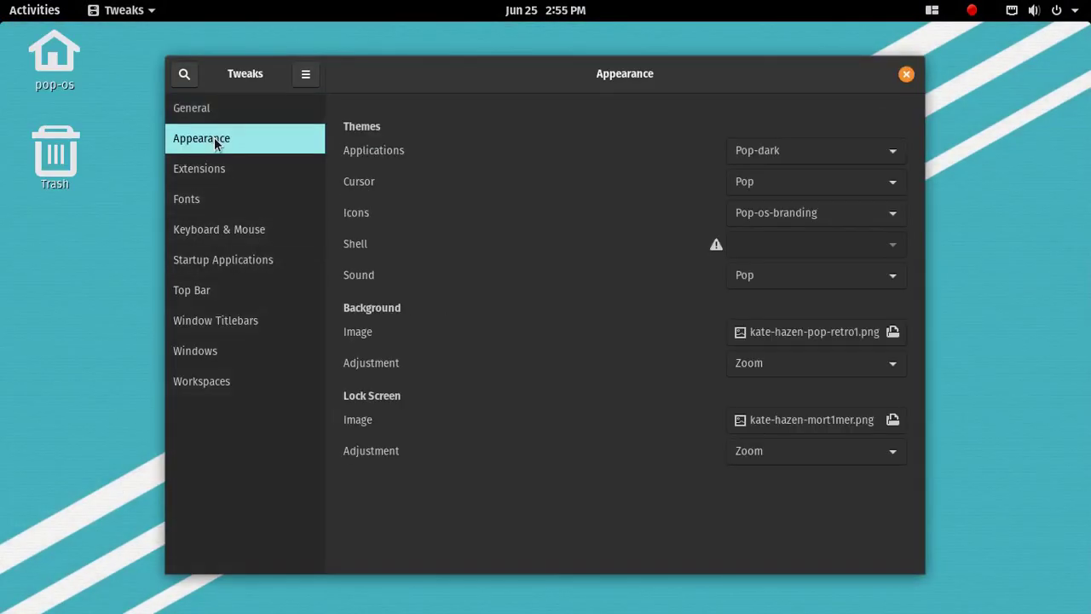
{"action": "left_click", "coordinate": [738, 160]}
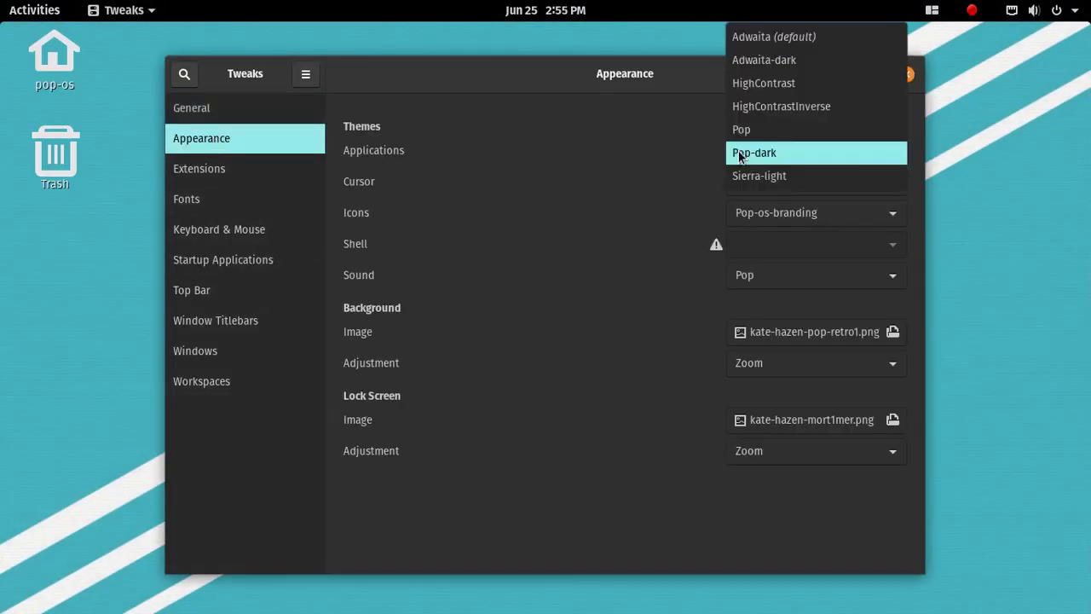
{"action": "left_click", "coordinate": [718, 194]}
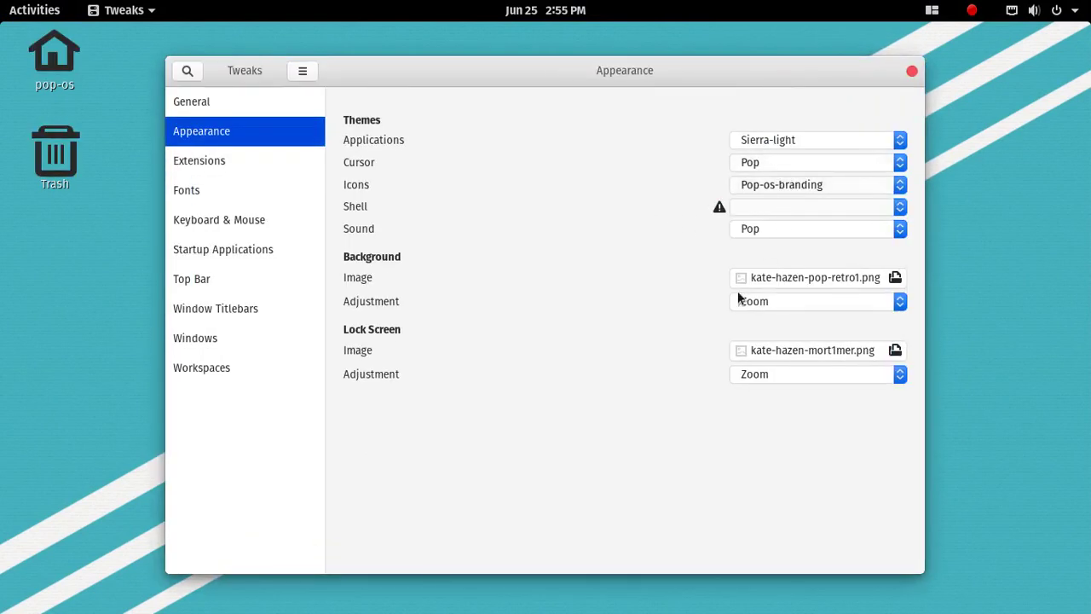
- Set the Icons theme to Mojave-CT-Classic in the appearance settings
{"action": "left_click", "coordinate": [791, 185]}
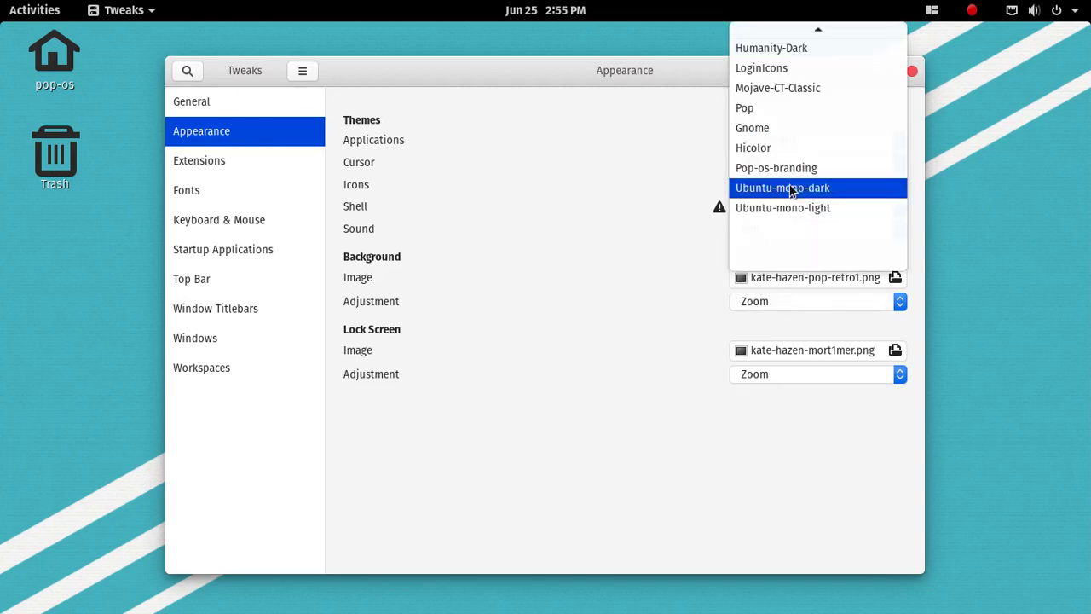
{"action": "left_click", "coordinate": [784, 168]}
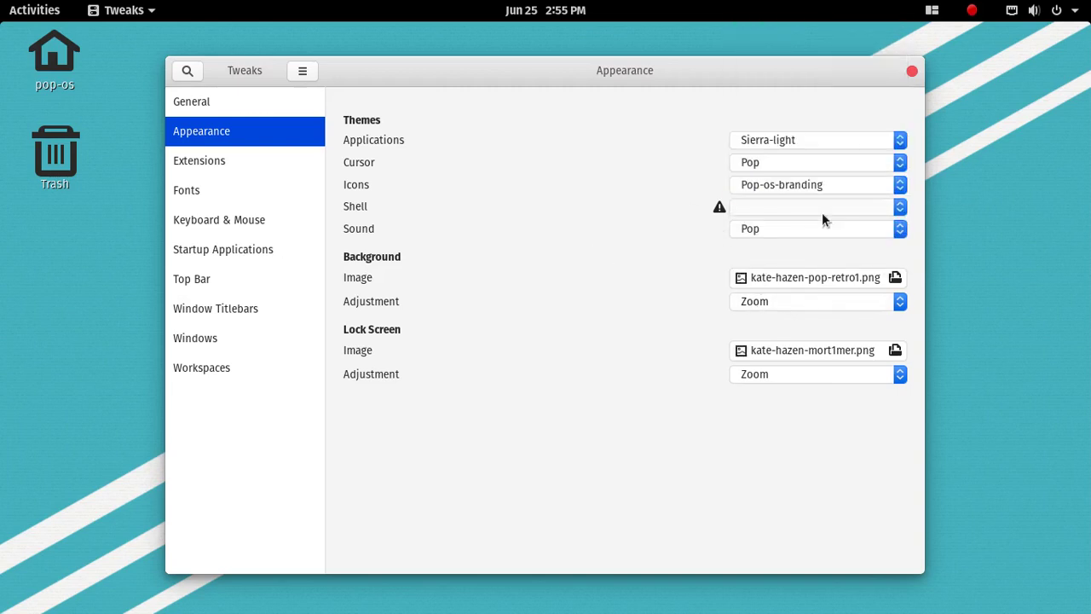
{"action": "left_click", "coordinate": [801, 186]}
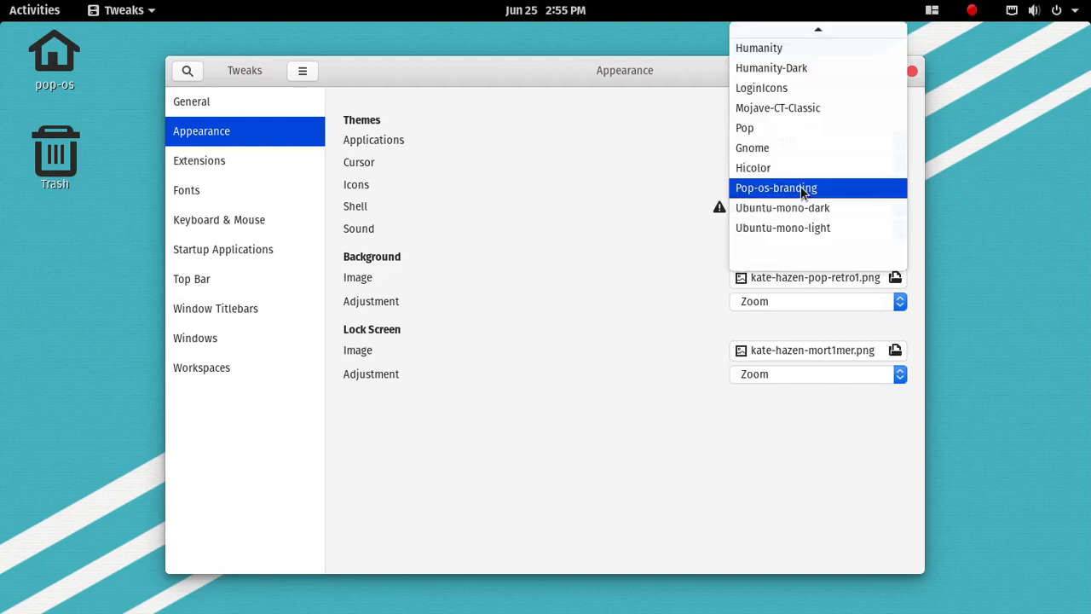
{"action": "left_click", "coordinate": [788, 109]}
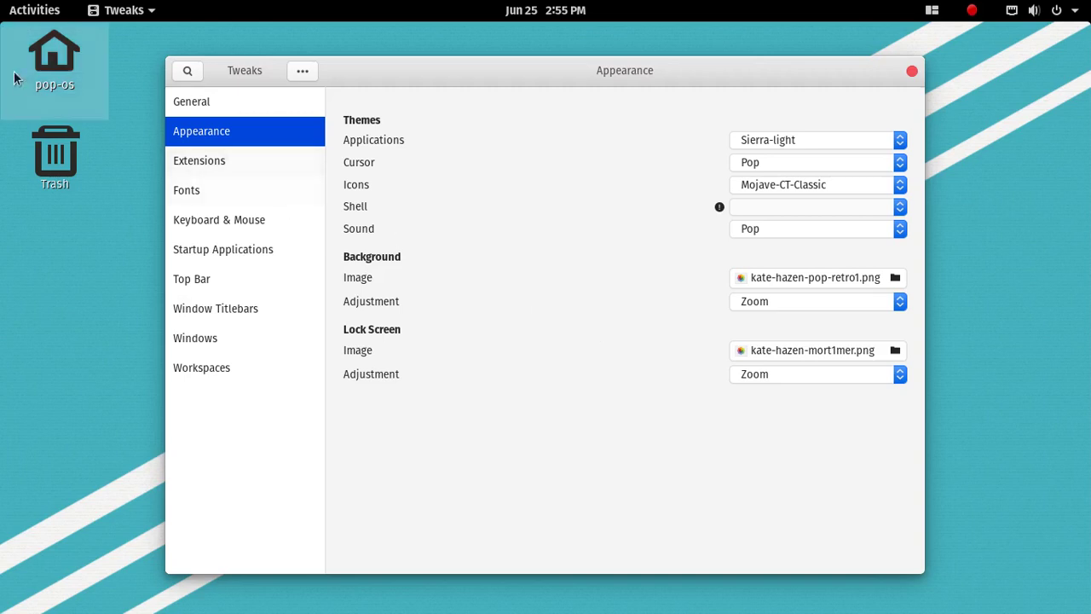
- Examine the dock icons in the Activities overview under the new icon theme and return to Tweaks
{"action": "left_click", "coordinate": [27, 12]}
{"action": "left_click", "coordinate": [28, 12]}
{"action": "left_click", "coordinate": [27, 12]}
{"action": "left_click", "coordinate": [28, 12]}
{"action": "left_click", "coordinate": [29, 12]}
{"action": "left_click", "coordinate": [29, 15]}
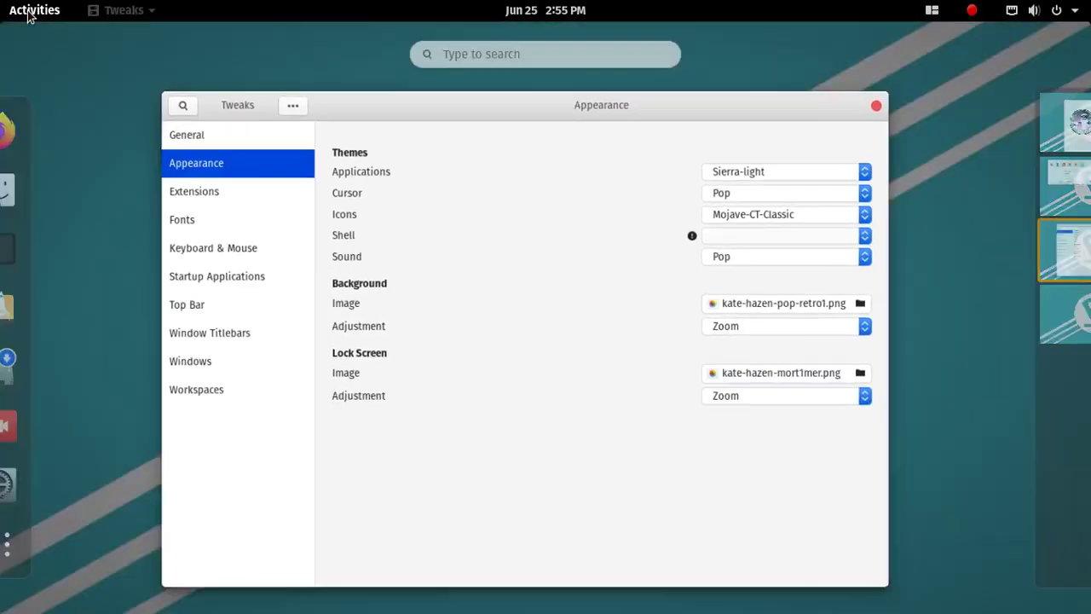
{"action": "left_click", "coordinate": [30, 19]}
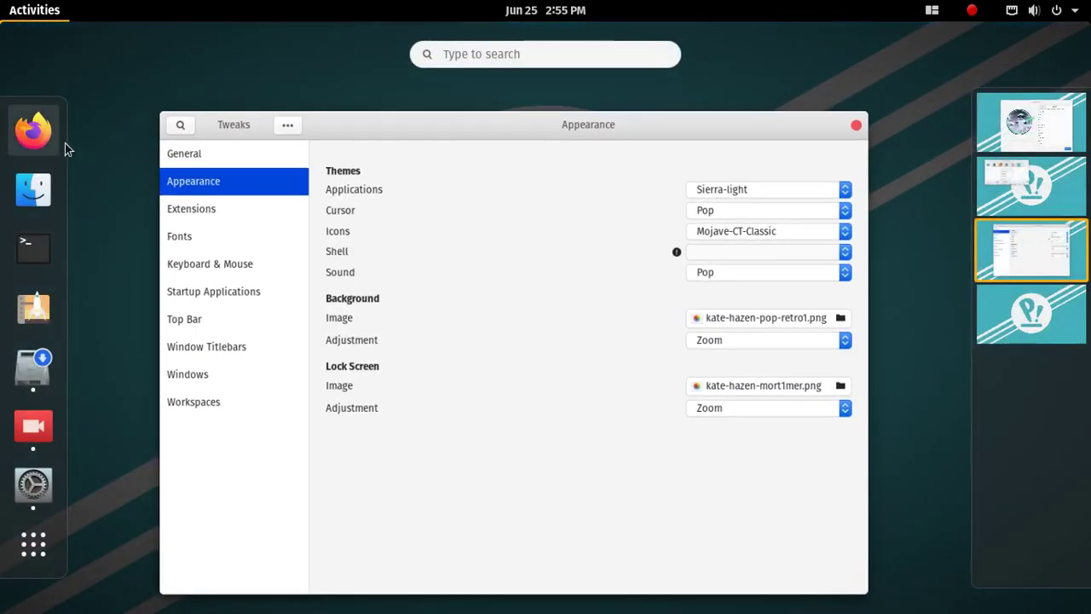
{"action": "left_click", "coordinate": [25, 20]}
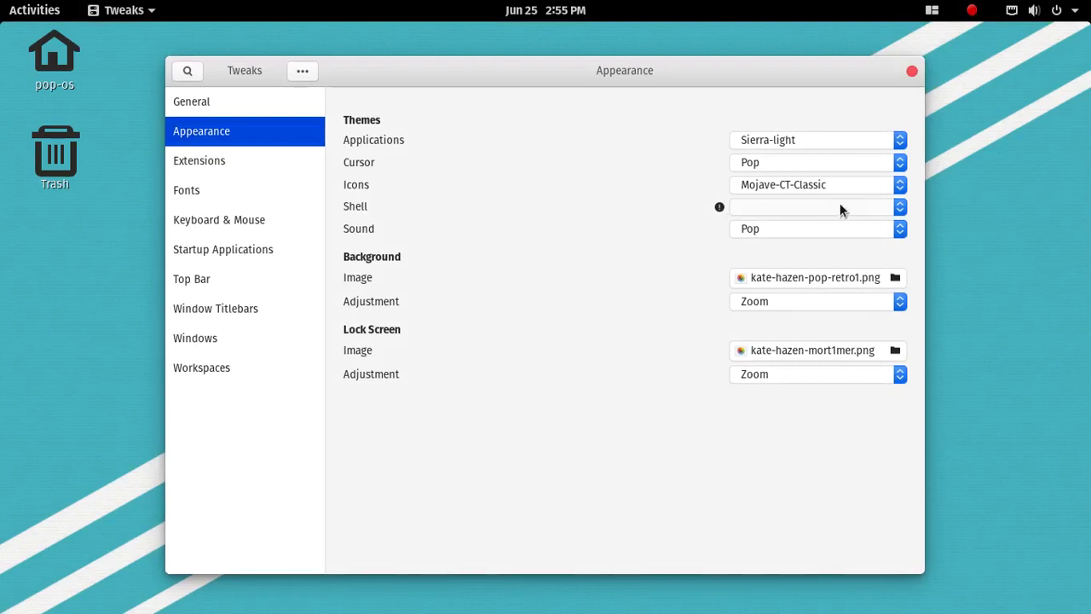
- Set the Sound theme to Default and close Tweaks
{"action": "left_click", "coordinate": [842, 230]}
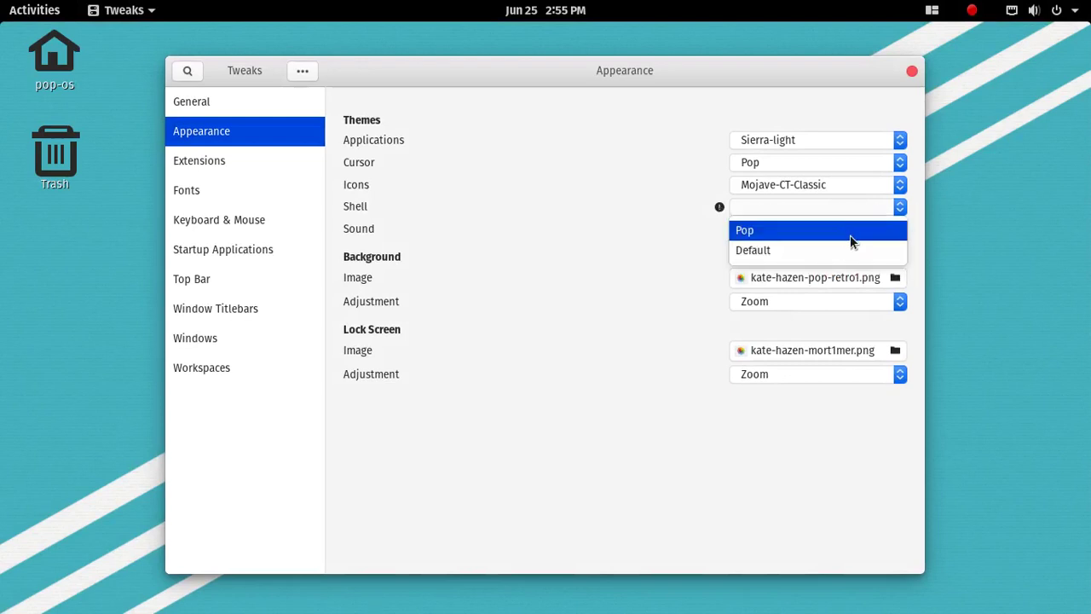
{"action": "left_click", "coordinate": [844, 250]}
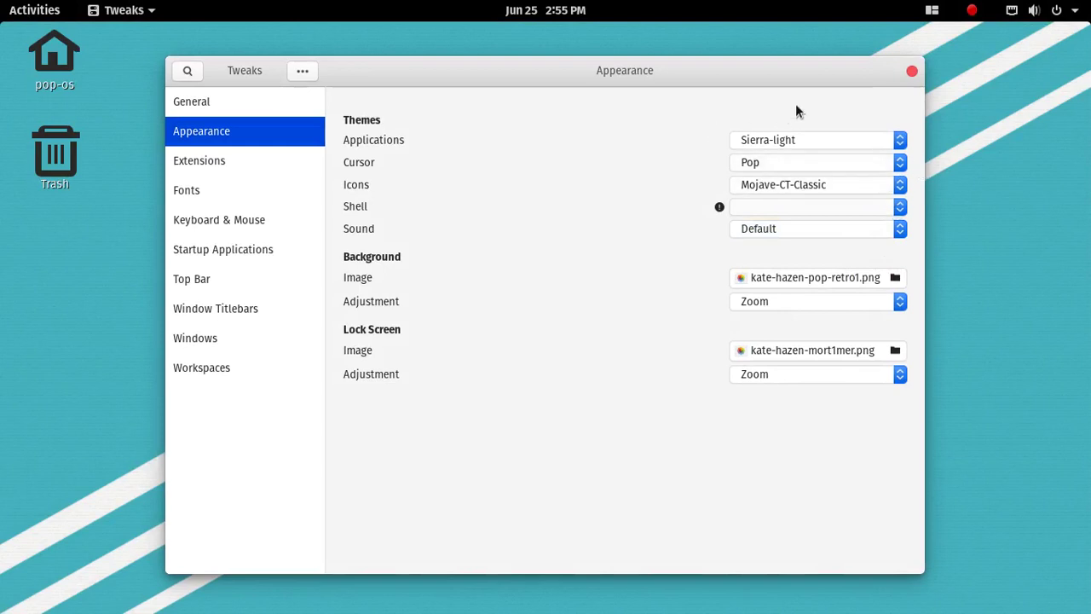
{"action": "left_click", "coordinate": [910, 73]}
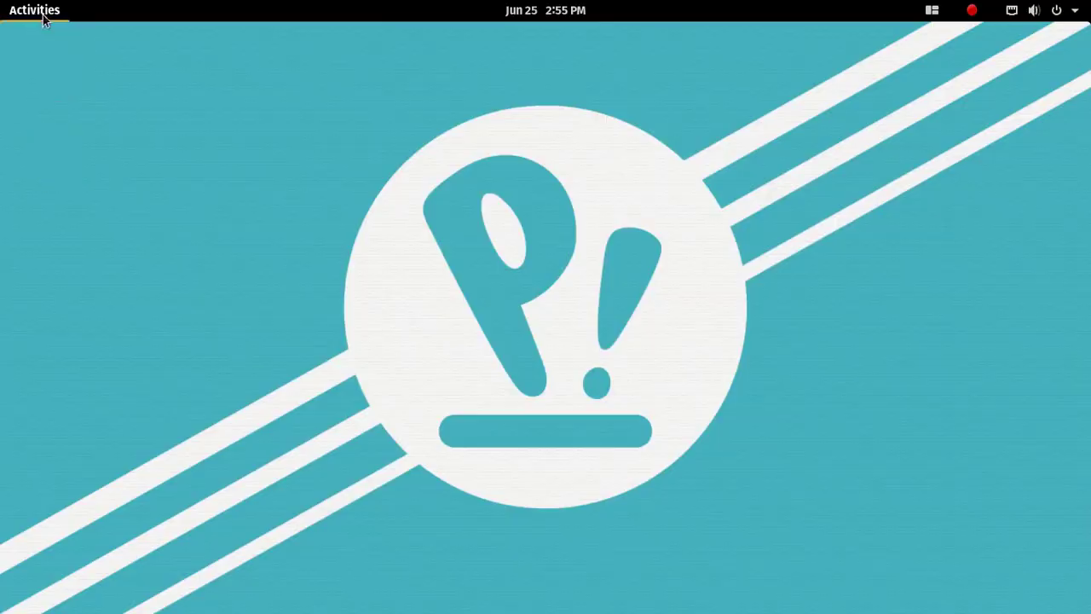
- Launch Firefox, go to Gnome-look.org and search the site for "cursor"
{"action": "left_click", "coordinate": [39, 12]}
{"action": "left_click", "coordinate": [33, 130]}
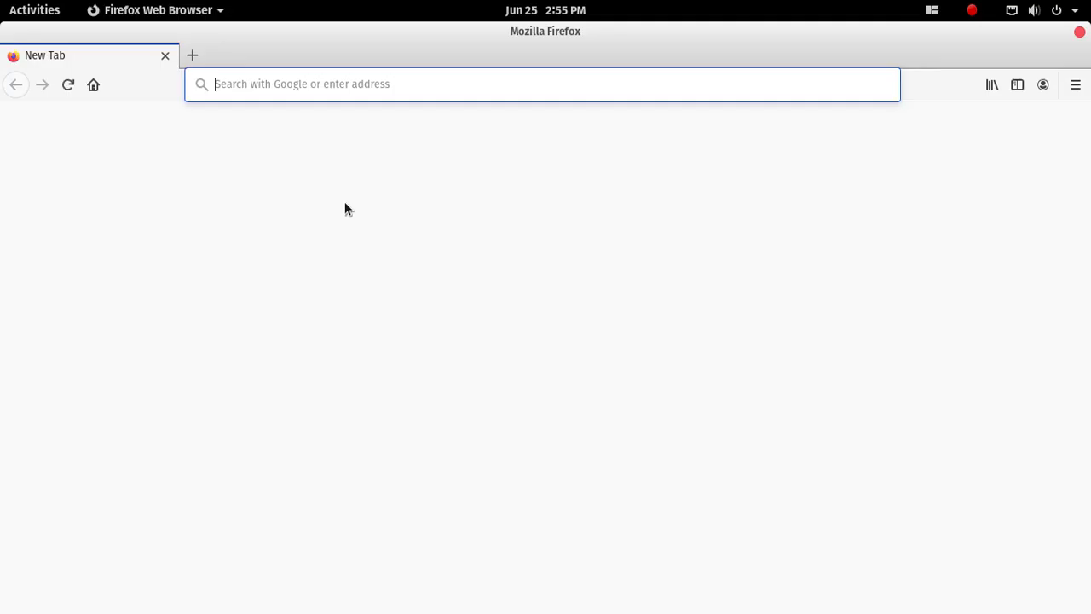
{"action": "left_click", "coordinate": [177, 377]}
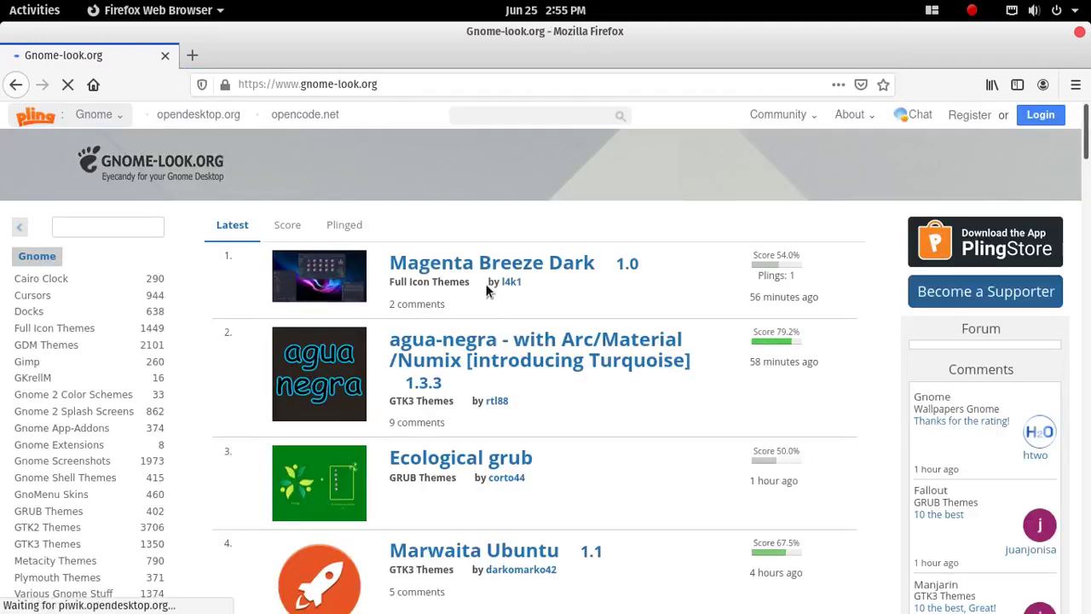
{"action": "left_click", "coordinate": [481, 115]}
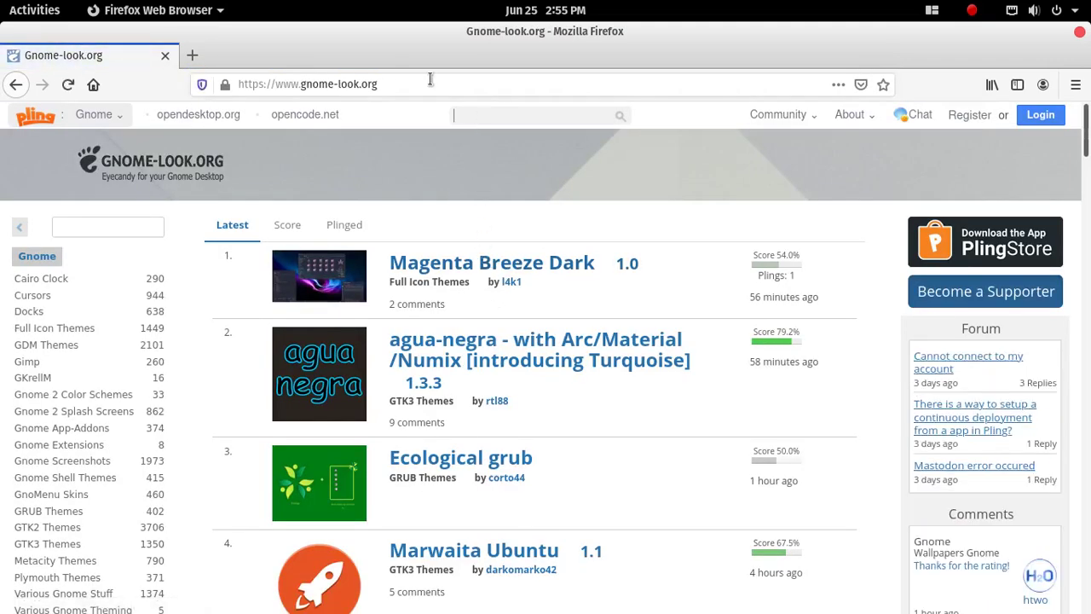
{"action": "type", "text": "cursor"}
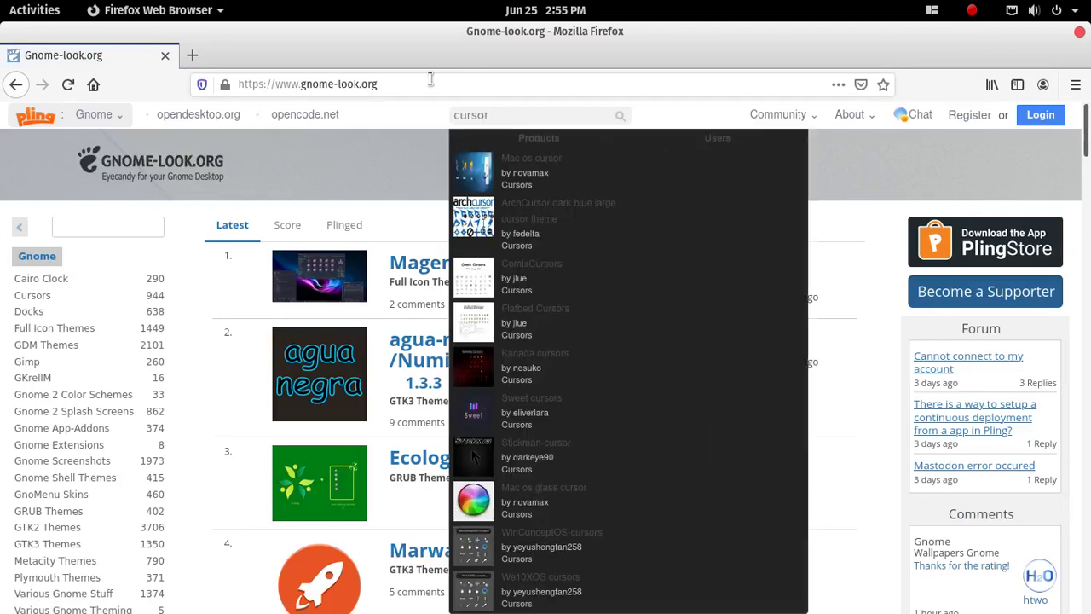
{"action": "key", "text": "Return"}
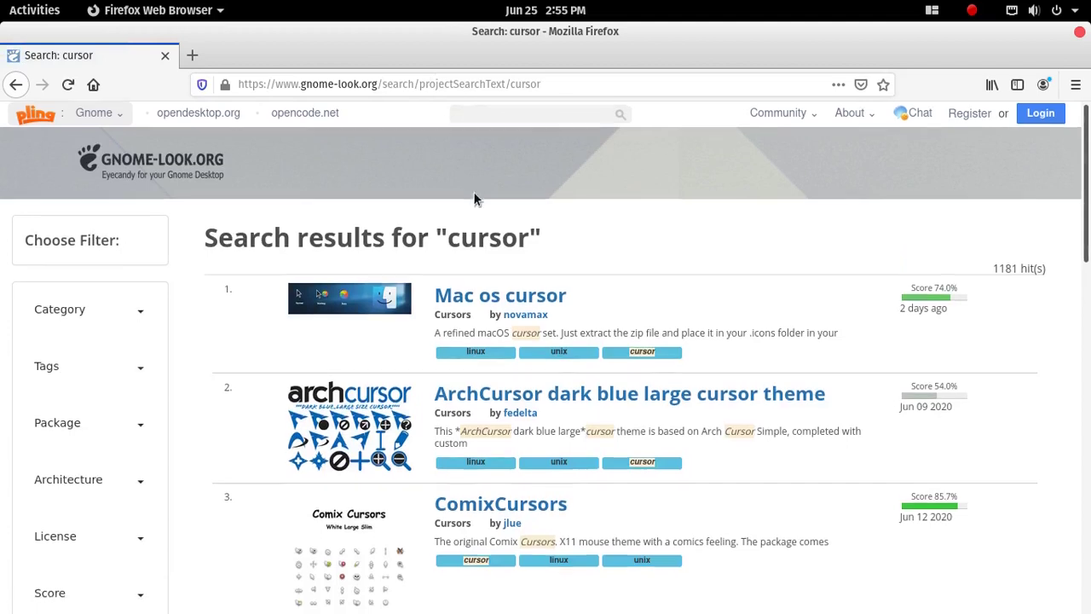
- Look through the cursor search results and open the Mac os glass cursor page
{"action": "scroll", "coordinate": [436, 318], "scroll_direction": "down", "scroll_amount": 10}
{"action": "scroll", "coordinate": [436, 318], "scroll_direction": "down", "scroll_amount": 5}
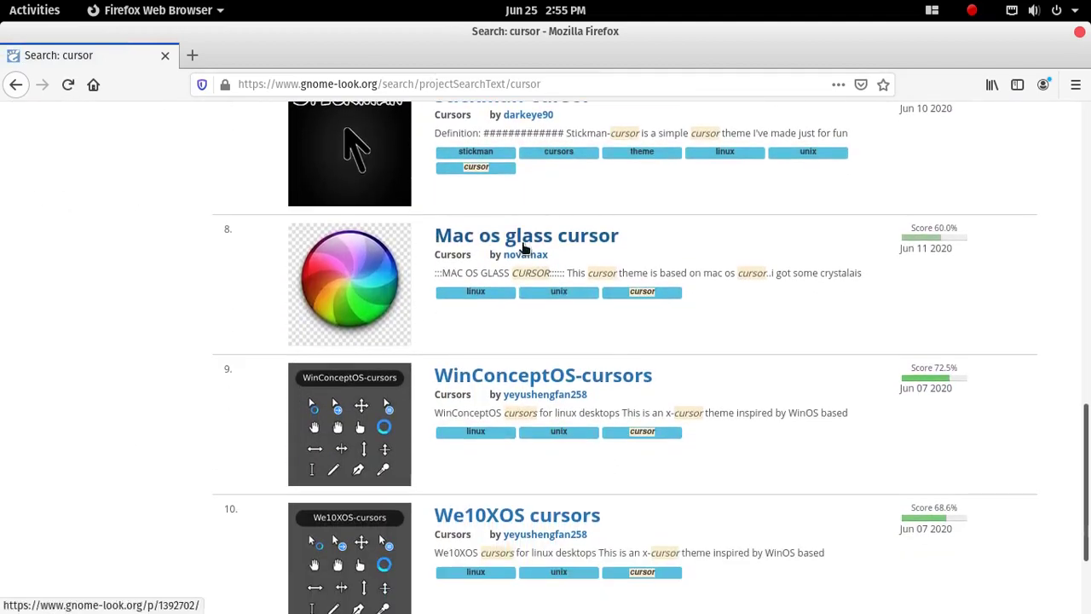
{"action": "scroll", "coordinate": [518, 251], "scroll_direction": "down", "scroll_amount": 3}
{"action": "scroll", "coordinate": [503, 235], "scroll_direction": "up", "scroll_amount": 2}
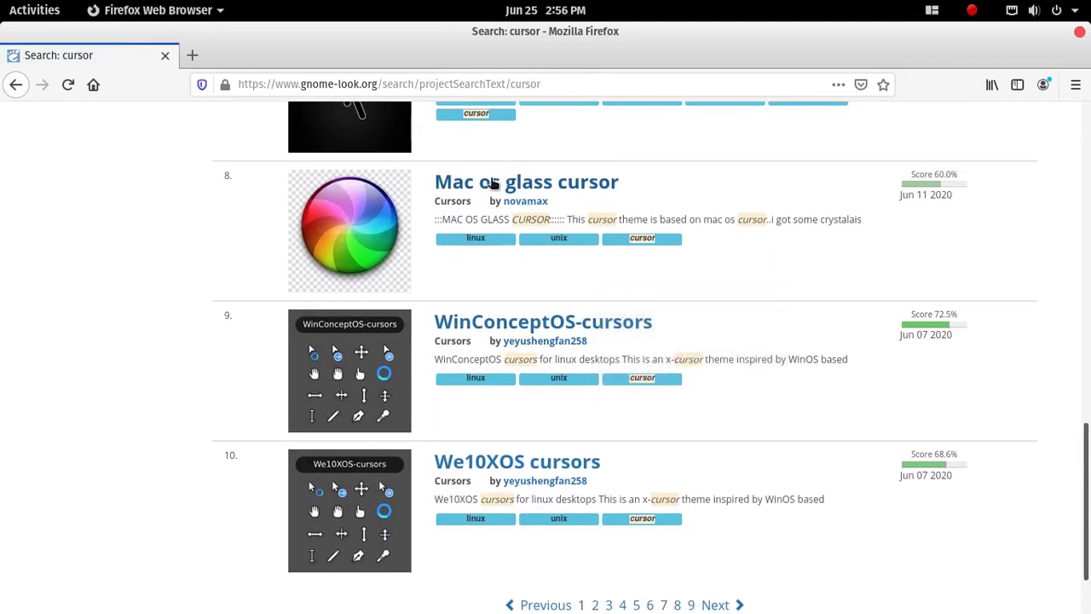
{"action": "left_click", "coordinate": [491, 184]}
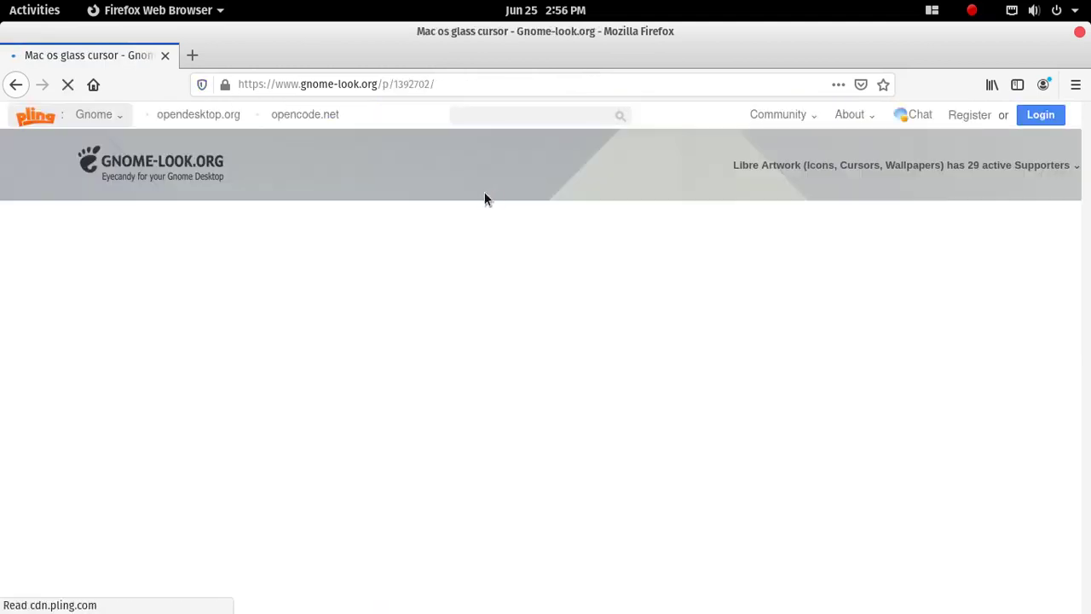
- Download Mac_OS glass cursor.zip from the product's file list and save the file
{"action": "scroll", "coordinate": [454, 325], "scroll_direction": "down", "scroll_amount": 4}
{"action": "scroll", "coordinate": [456, 326], "scroll_direction": "down", "scroll_amount": 2}
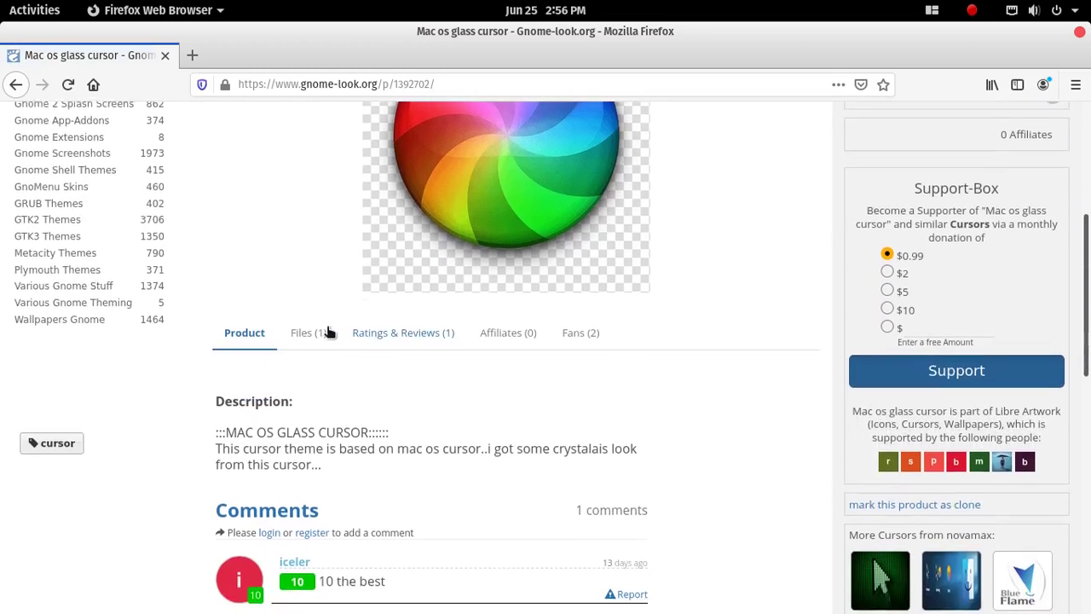
{"action": "left_click", "coordinate": [309, 326]}
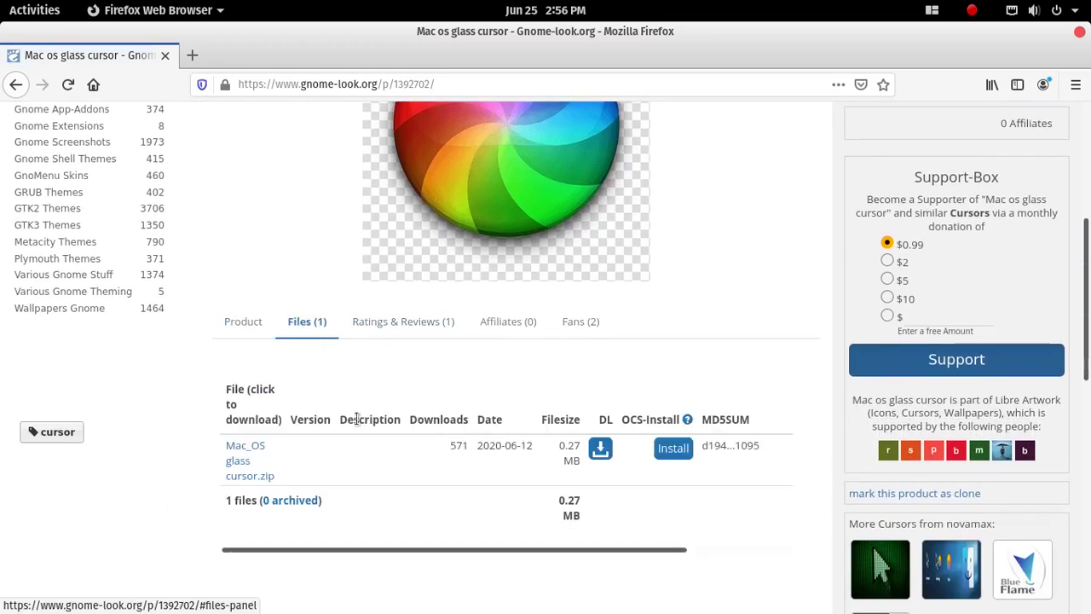
{"action": "left_click", "coordinate": [601, 450]}
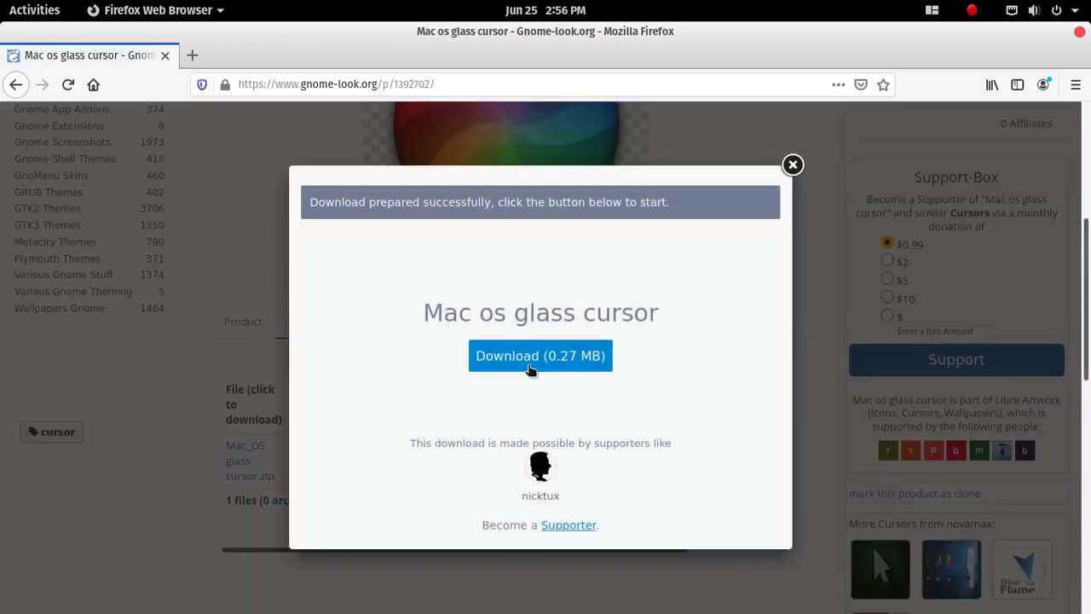
{"action": "left_click", "coordinate": [527, 365]}
{"action": "left_click", "coordinate": [440, 341]}
{"action": "left_click", "coordinate": [678, 411]}
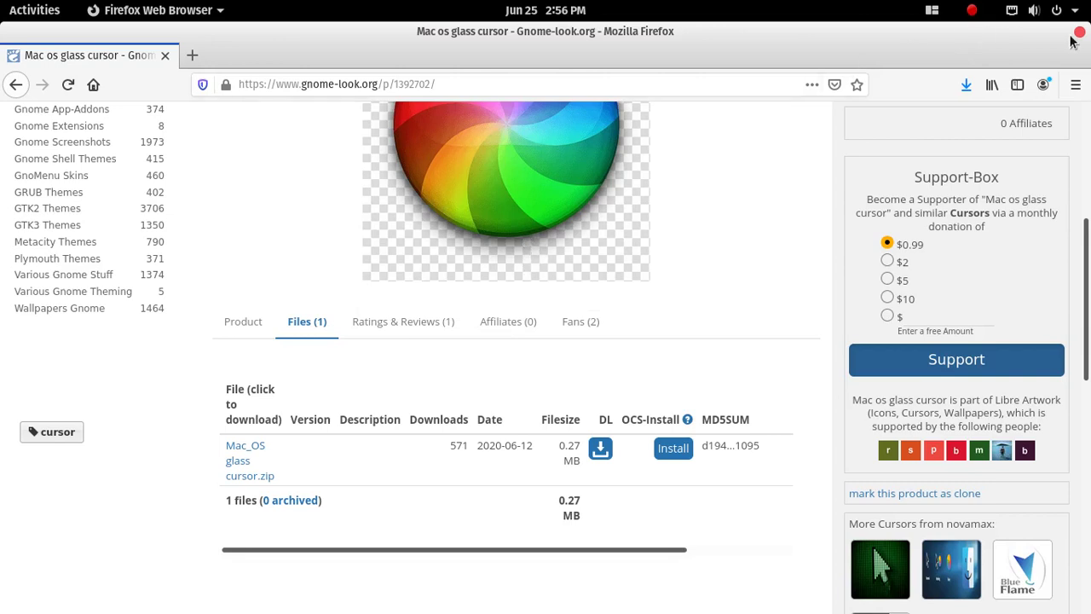
- Search Google for "wallpaper mac" in a new browser tab and switch to the image results
{"action": "left_click", "coordinate": [192, 56]}
{"action": "type", "text": "alp"}
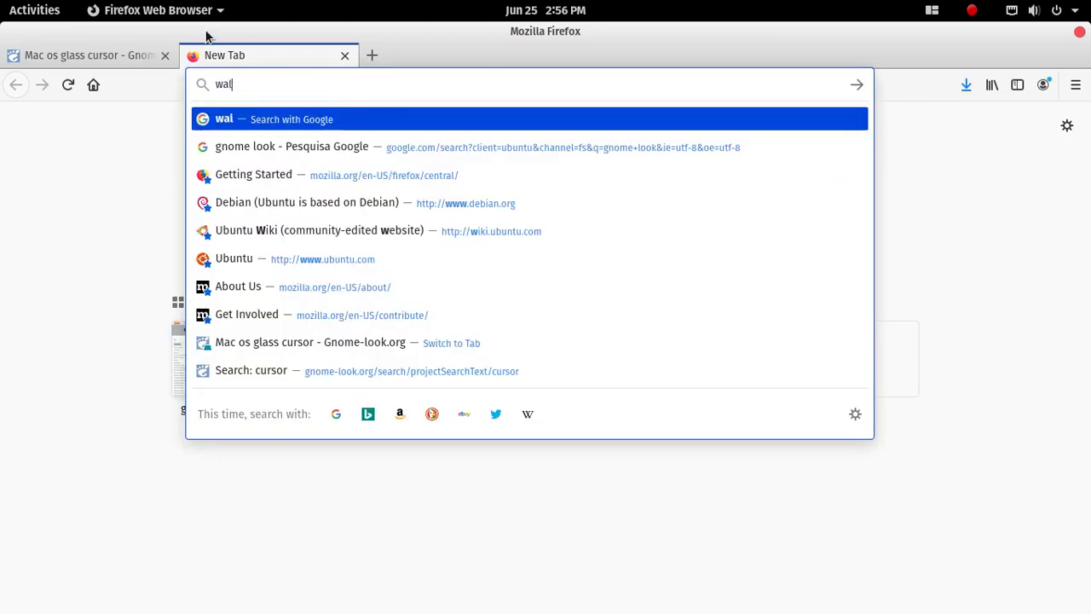
{"action": "key", "text": "Down"}
{"action": "key", "text": "Down"}
{"action": "key", "text": "Up"}
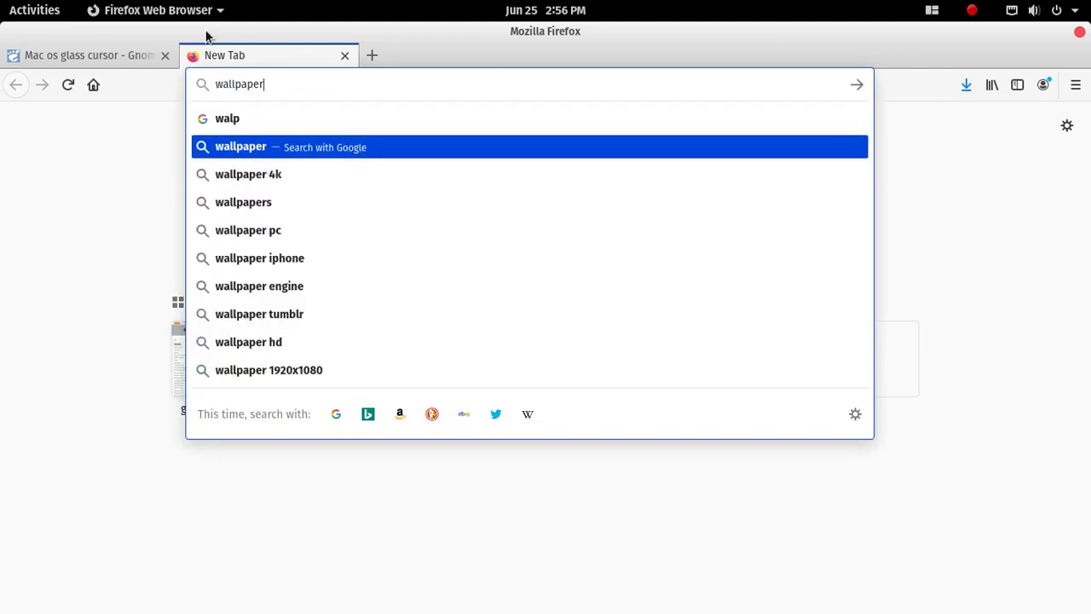
{"action": "type", "text": "mac"}
{"action": "key", "text": "Return"}
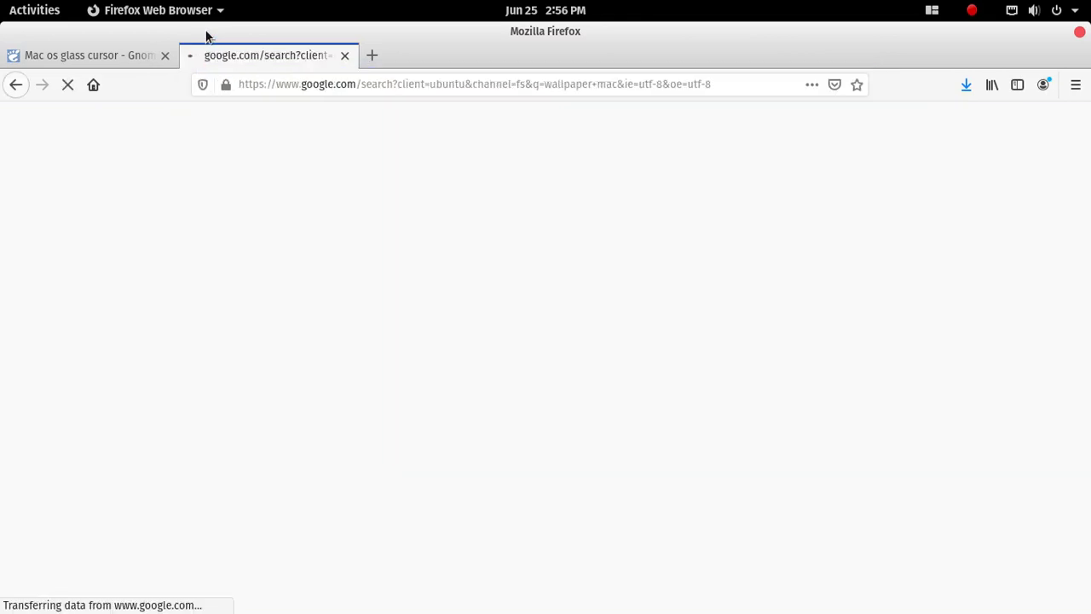
{"action": "left_click", "coordinate": [234, 189]}
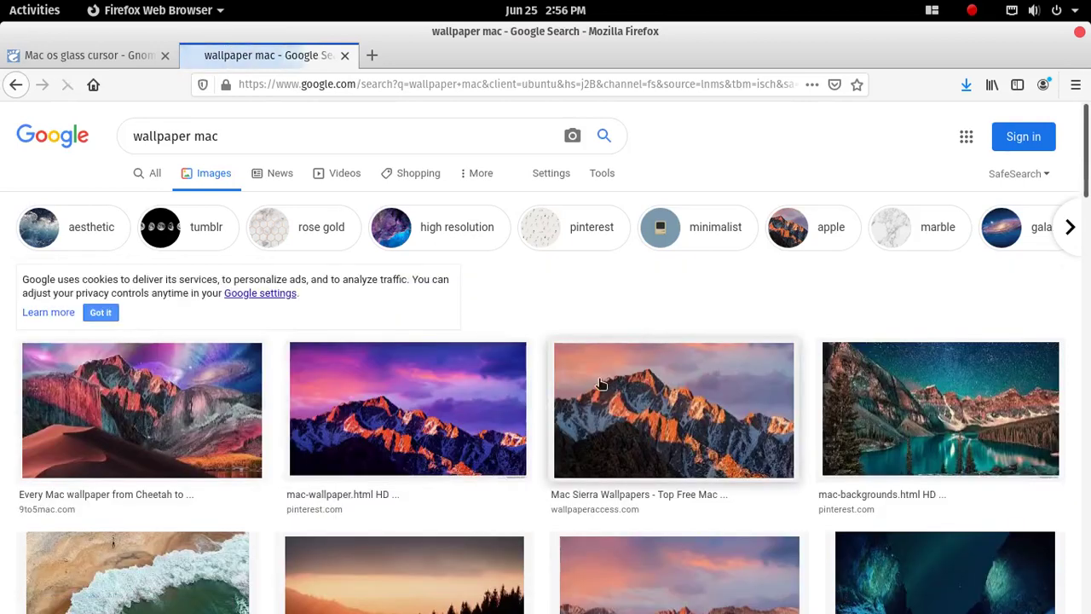
- Preview the purple mountain image, open the related pink Parallax 3D Wallpaper, and save it as nexus-5-mountain-wallpaper.jpg in Downloads
{"action": "scroll", "coordinate": [601, 384], "scroll_direction": "down", "scroll_amount": 2}
{"action": "left_click", "coordinate": [407, 322]}
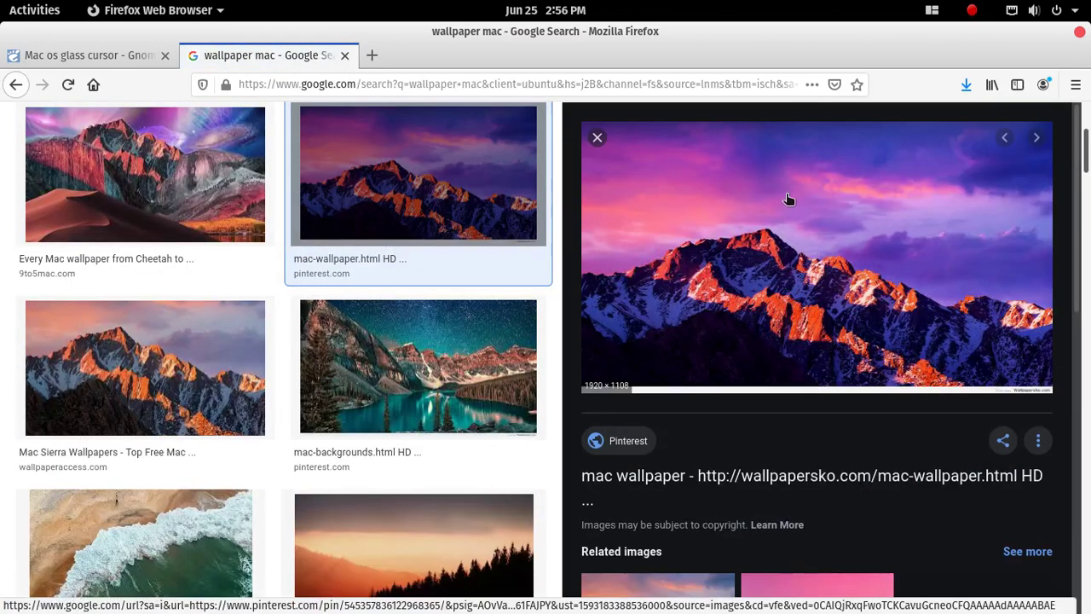
{"action": "scroll", "coordinate": [541, 337], "scroll_direction": "down", "scroll_amount": 2}
{"action": "scroll", "coordinate": [911, 376], "scroll_direction": "down", "scroll_amount": 3}
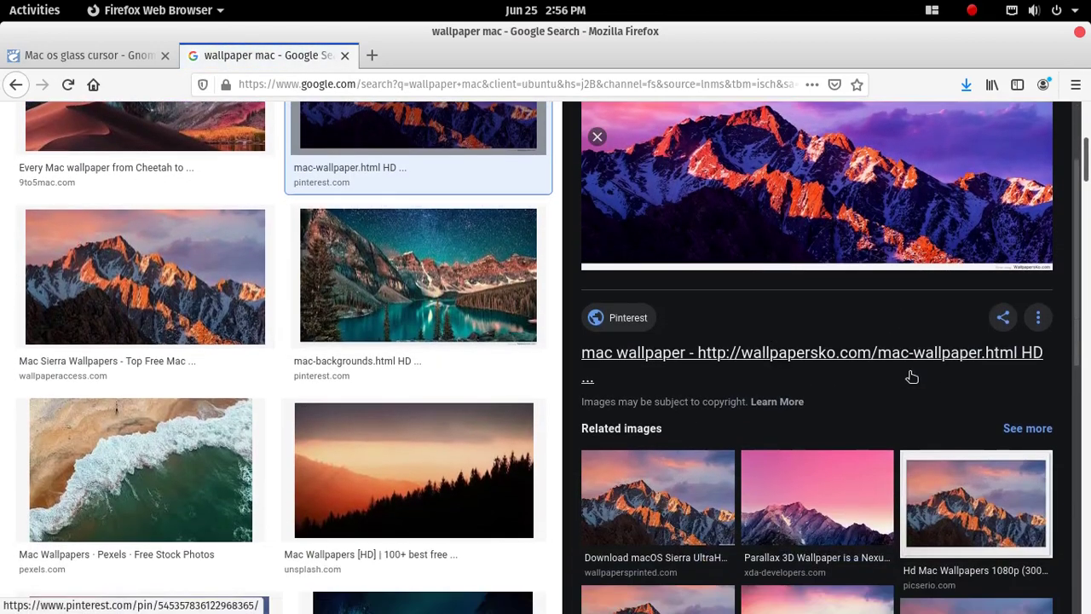
{"action": "scroll", "coordinate": [911, 376], "scroll_direction": "down", "scroll_amount": 2}
{"action": "left_click", "coordinate": [861, 394]}
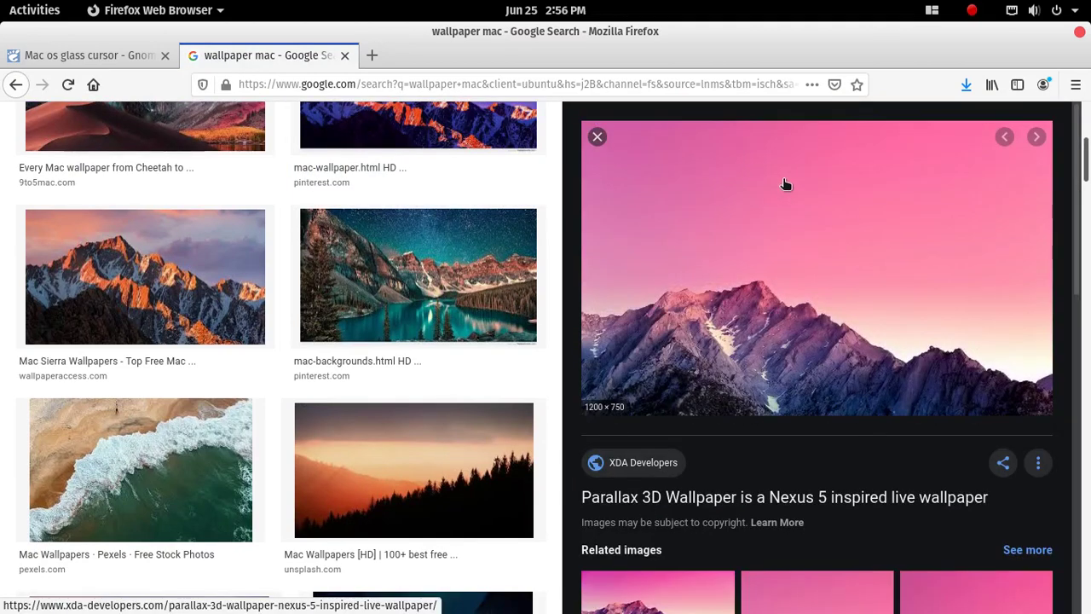
{"action": "right_click", "coordinate": [786, 184]}
{"action": "left_click", "coordinate": [815, 385]}
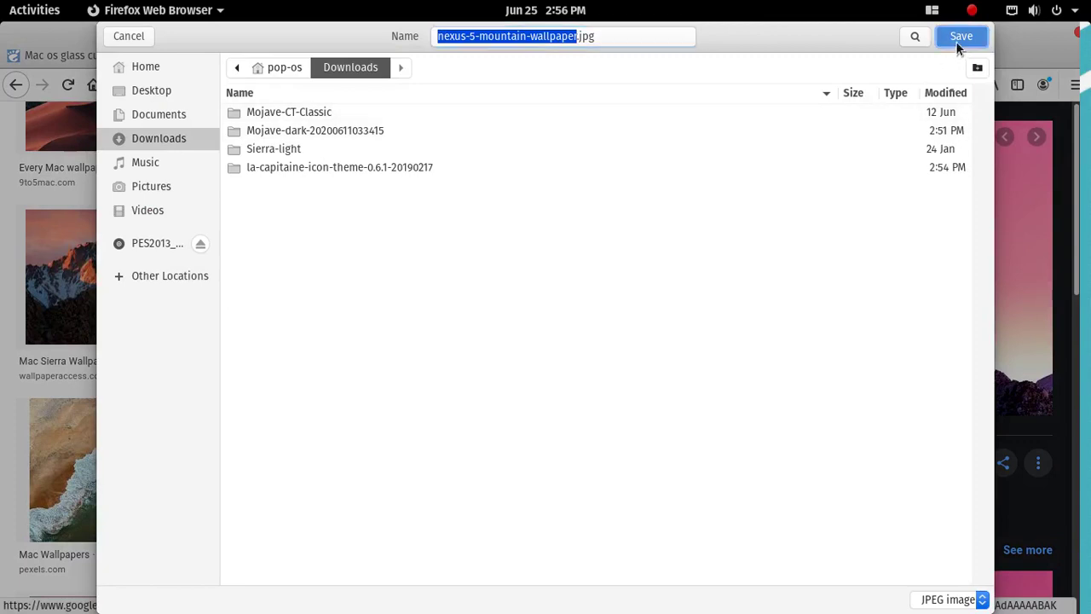
{"action": "left_click", "coordinate": [959, 37]}
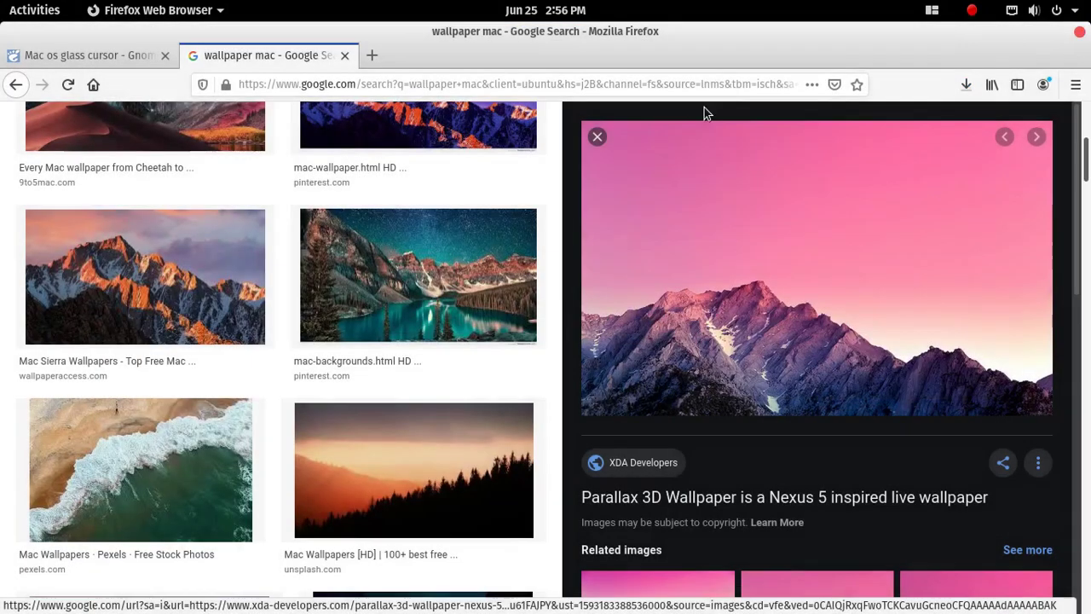
- Close both browser tabs and open the Home folder from the desktop
{"action": "left_click", "coordinate": [345, 56]}
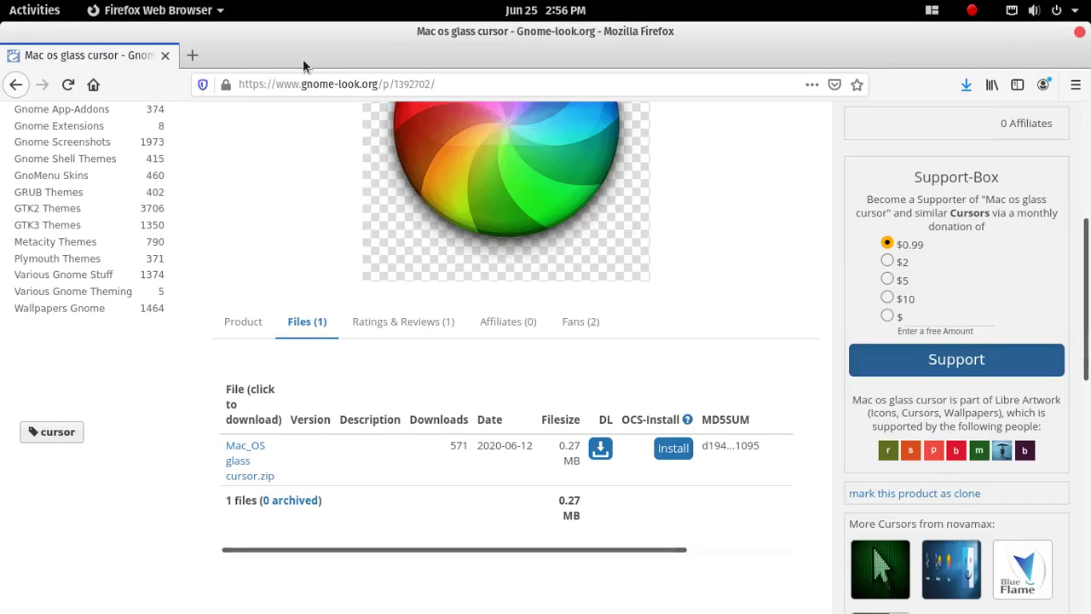
{"action": "left_click", "coordinate": [165, 55]}
{"action": "left_click", "coordinate": [68, 53]}
{"action": "double_click", "coordinate": [71, 56]}
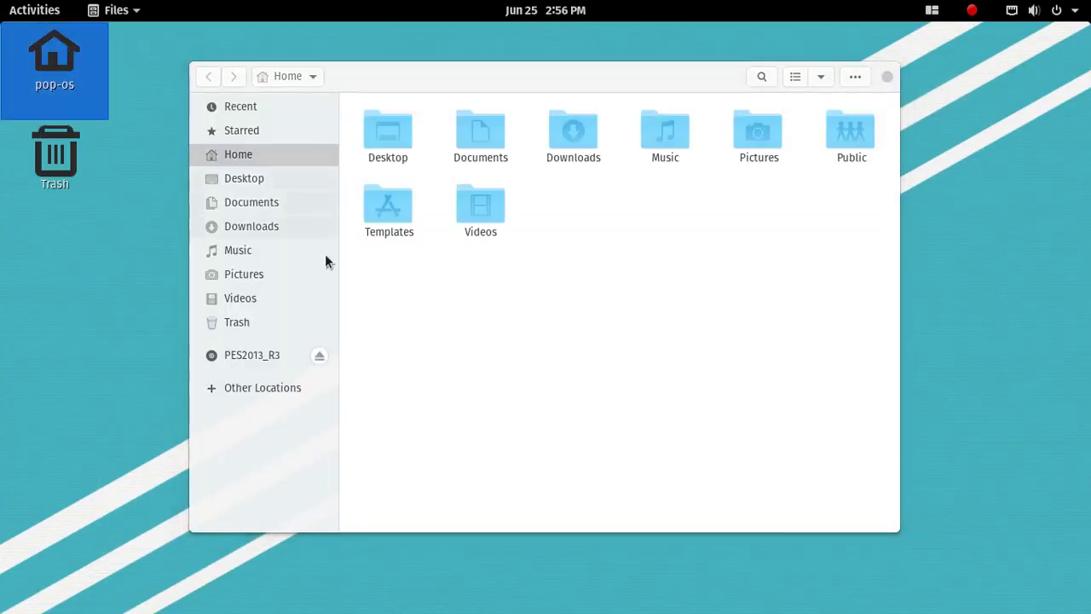
{"action": "left_click", "coordinate": [28, 12]}
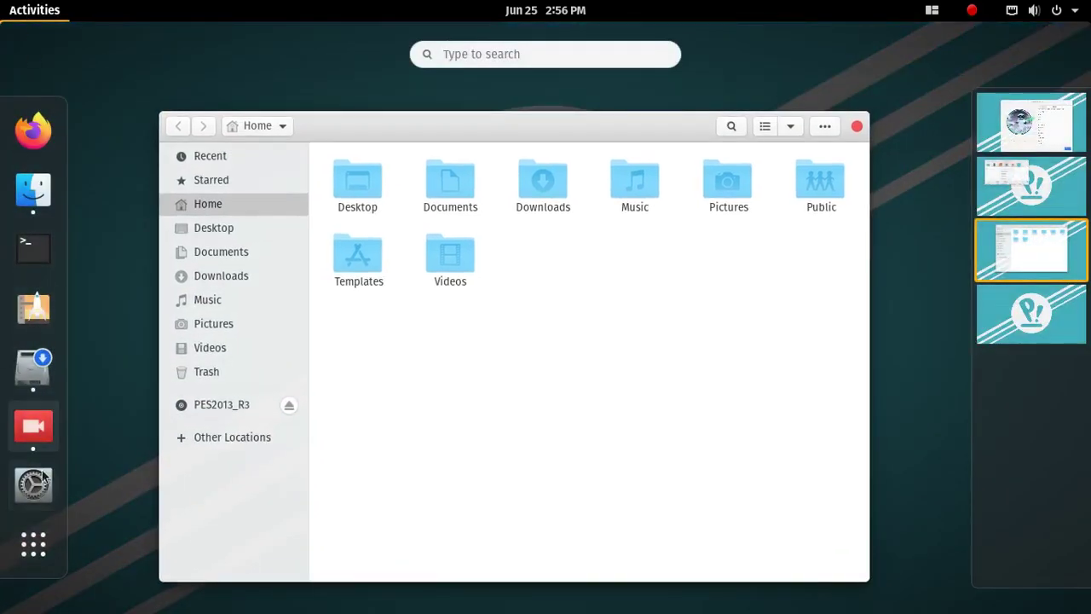
{"action": "left_click", "coordinate": [38, 544]}
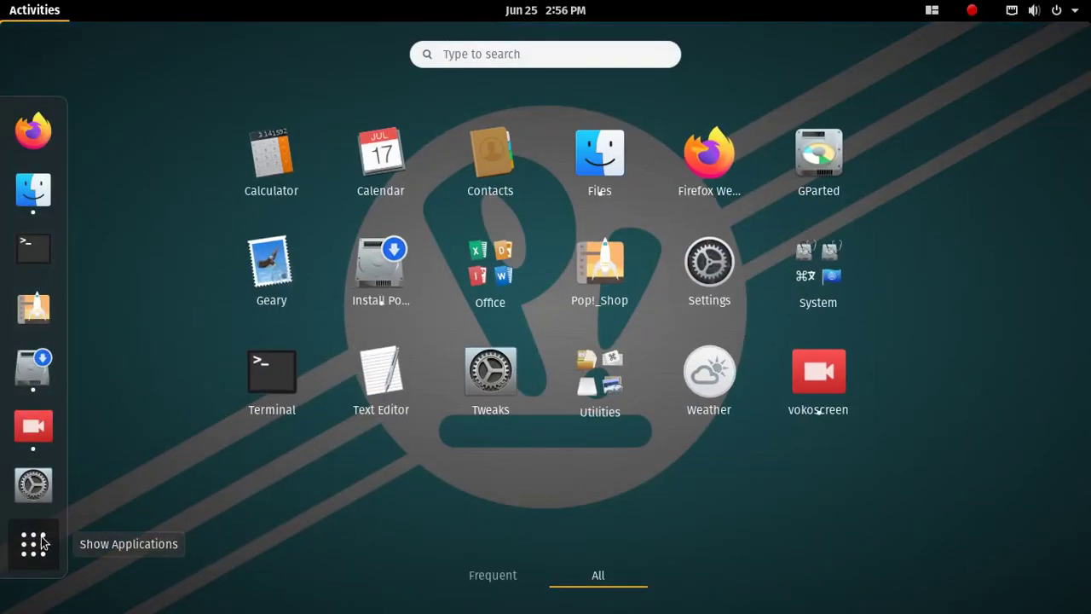
{"action": "left_click", "coordinate": [40, 544]}
{"action": "left_click", "coordinate": [462, 412]}
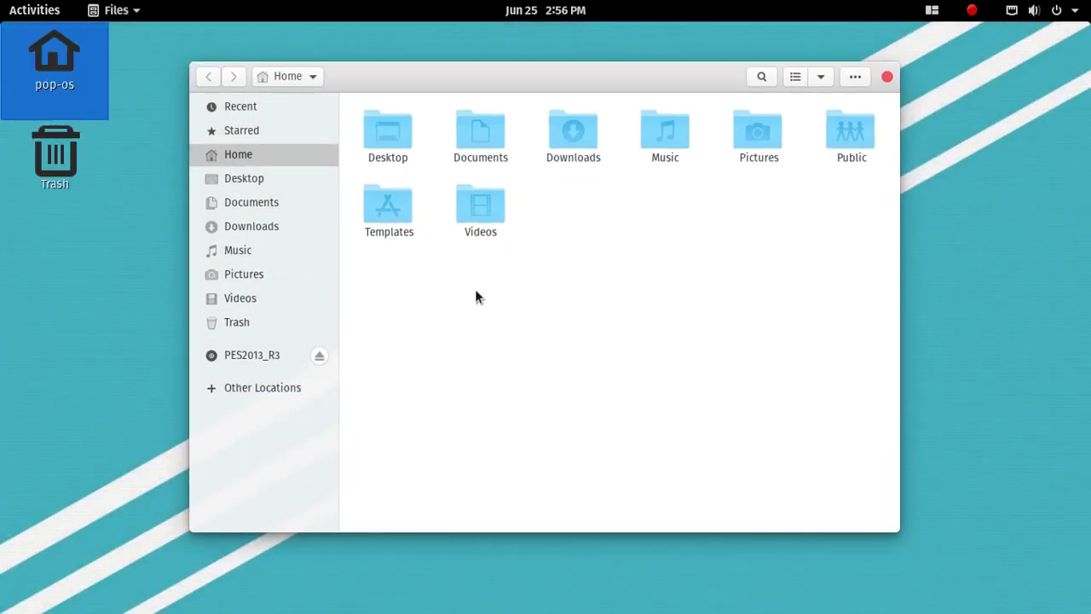
- Open the Downloads folder and set nexus-5-mountain-wallpaper.jpg as the desktop wallpaper
{"action": "double_click", "coordinate": [592, 146]}
{"action": "right_click", "coordinate": [757, 145]}
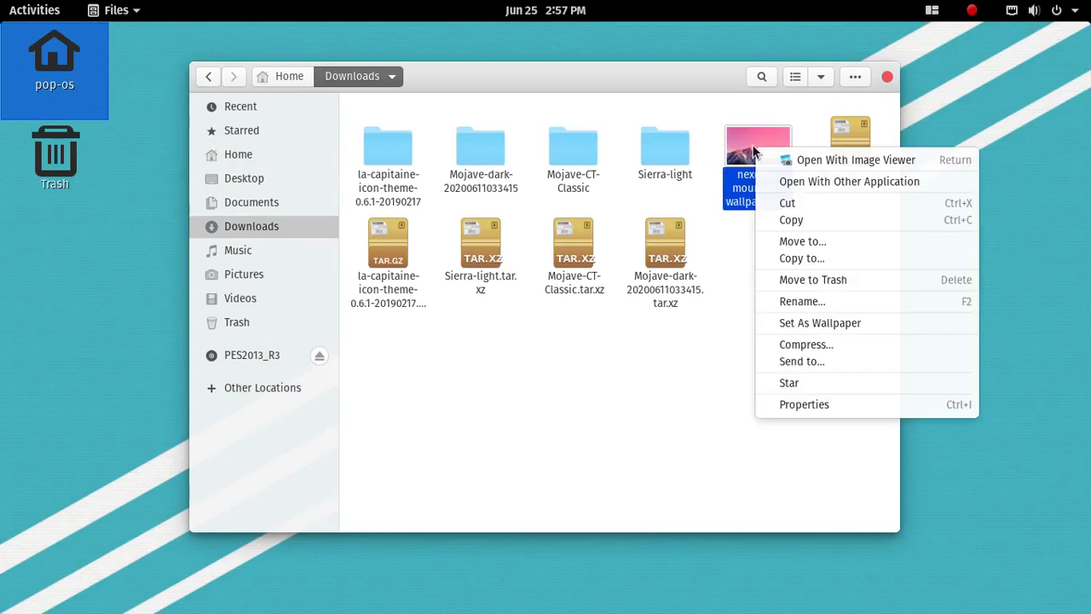
{"action": "left_click", "coordinate": [775, 327]}
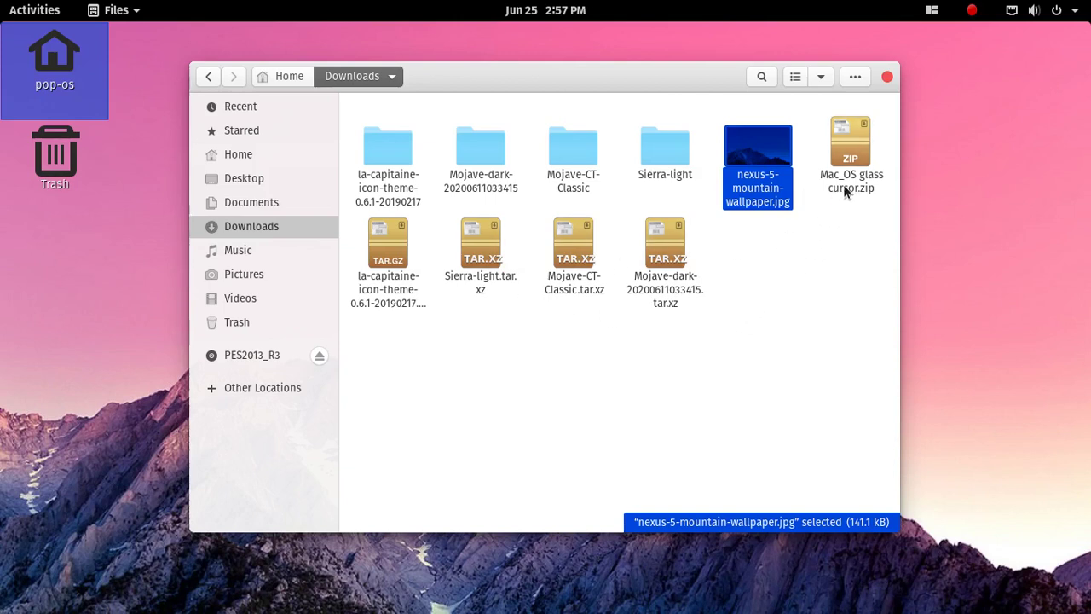
- Extract Mac_OS glass cursor.zip inside Downloads and copy the extracted Mac_OS glass cursor folder
{"action": "right_click", "coordinate": [849, 160]}
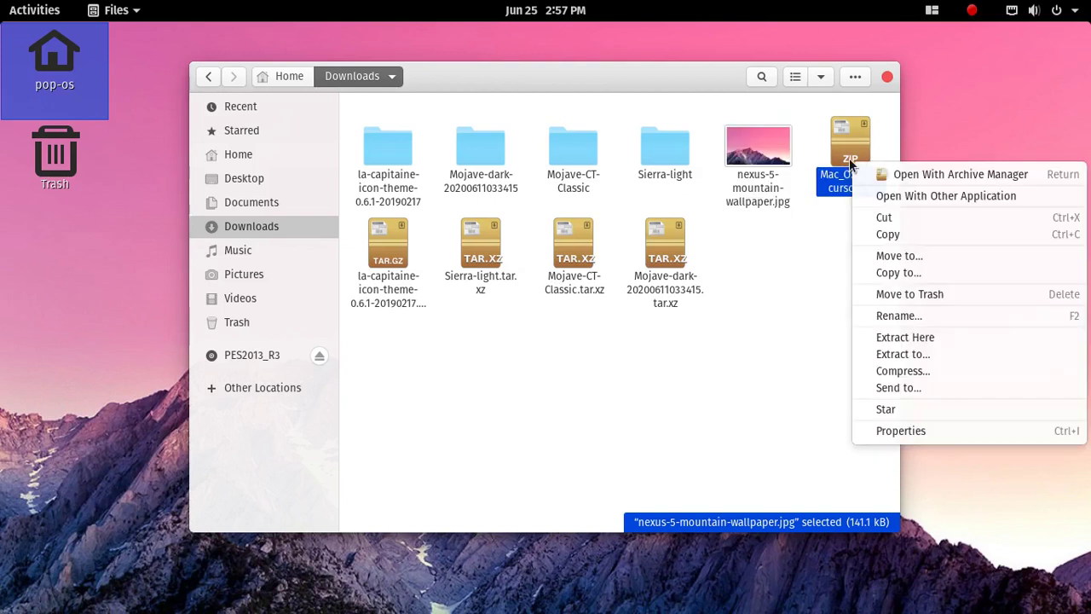
{"action": "left_click", "coordinate": [857, 338]}
{"action": "left_click", "coordinate": [739, 370]}
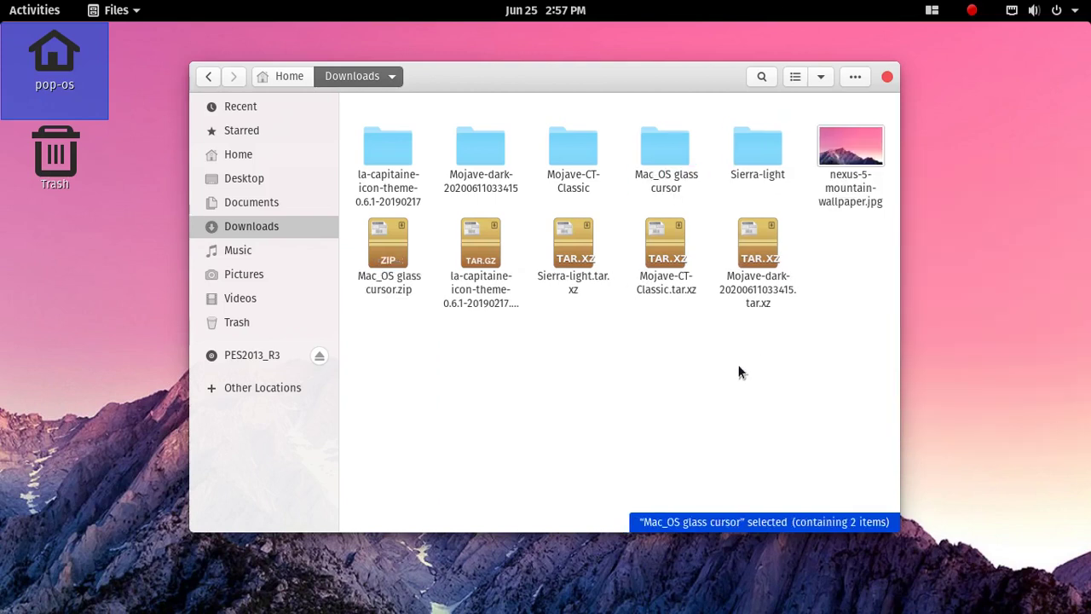
{"action": "right_click", "coordinate": [681, 158]}
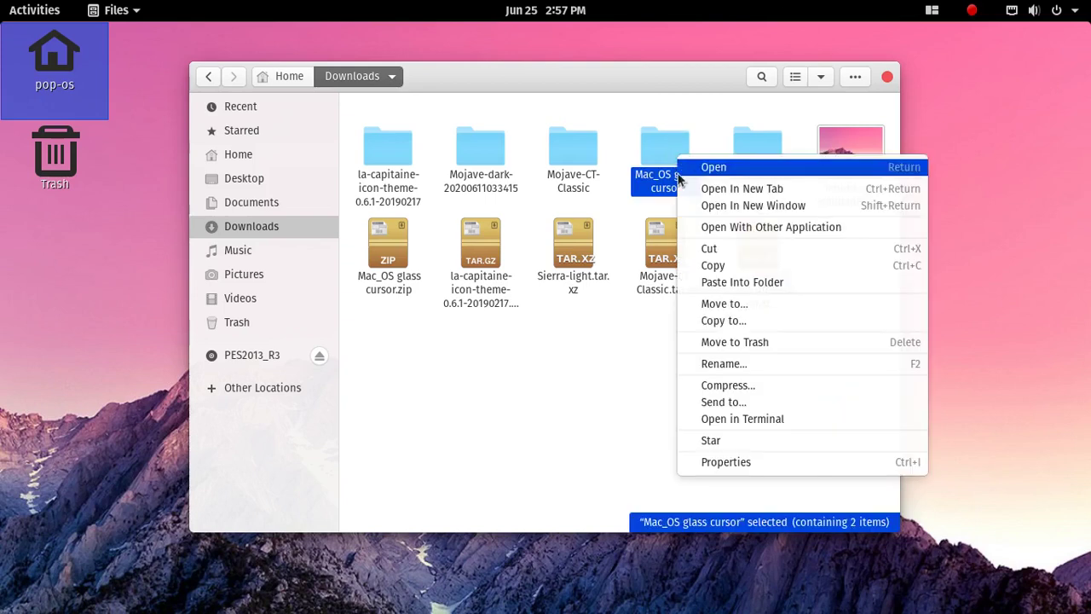
{"action": "left_click", "coordinate": [709, 265]}
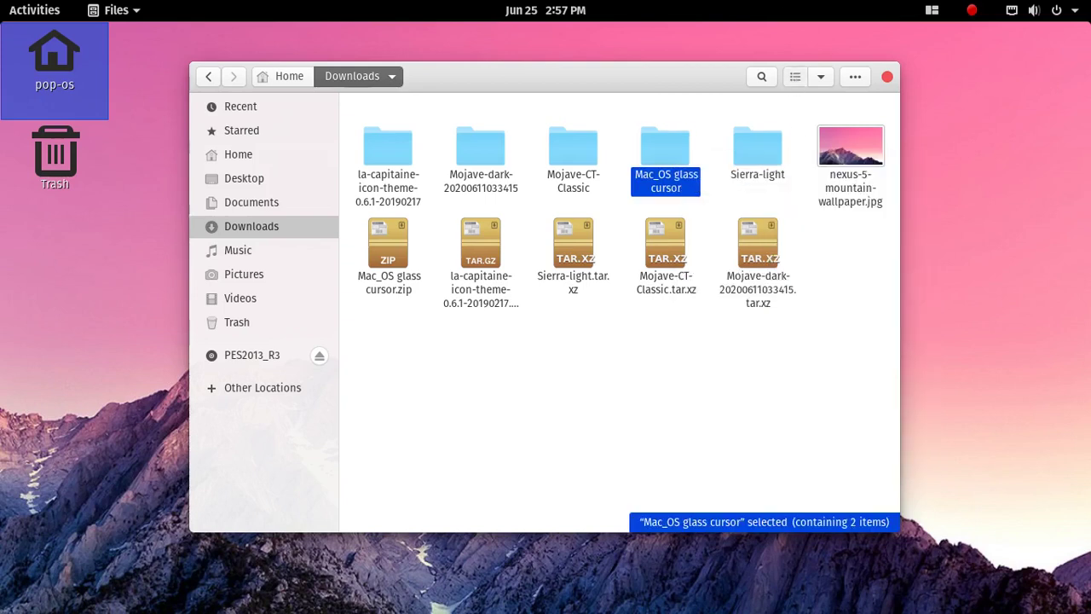
- Turn on the display of hidden files in the file manager
{"action": "left_click", "coordinate": [795, 76]}
{"action": "left_click", "coordinate": [799, 78]}
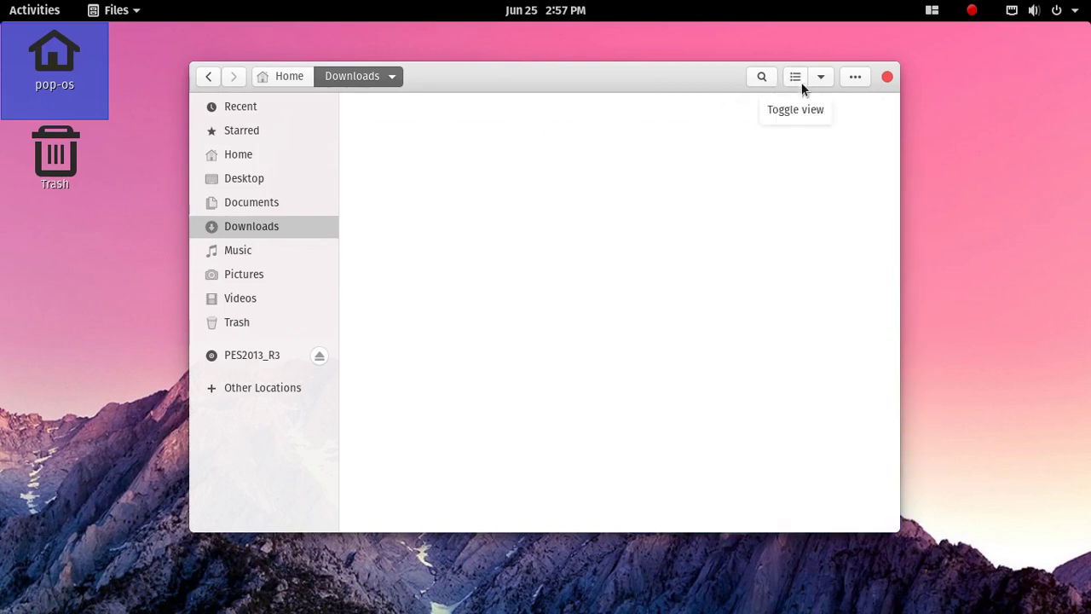
{"action": "left_click", "coordinate": [855, 78]}
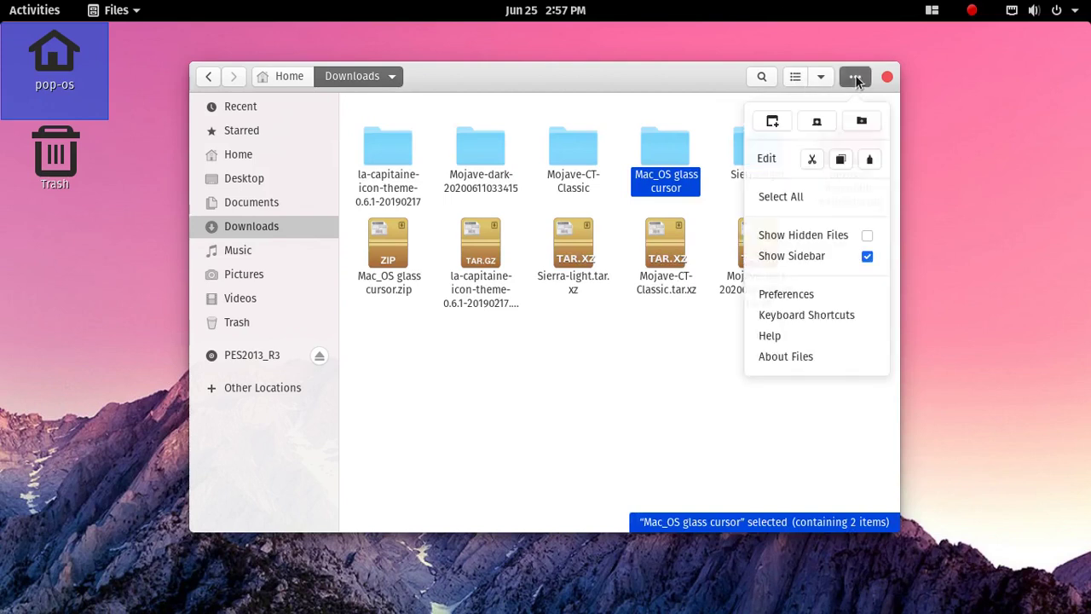
{"action": "left_click", "coordinate": [866, 236]}
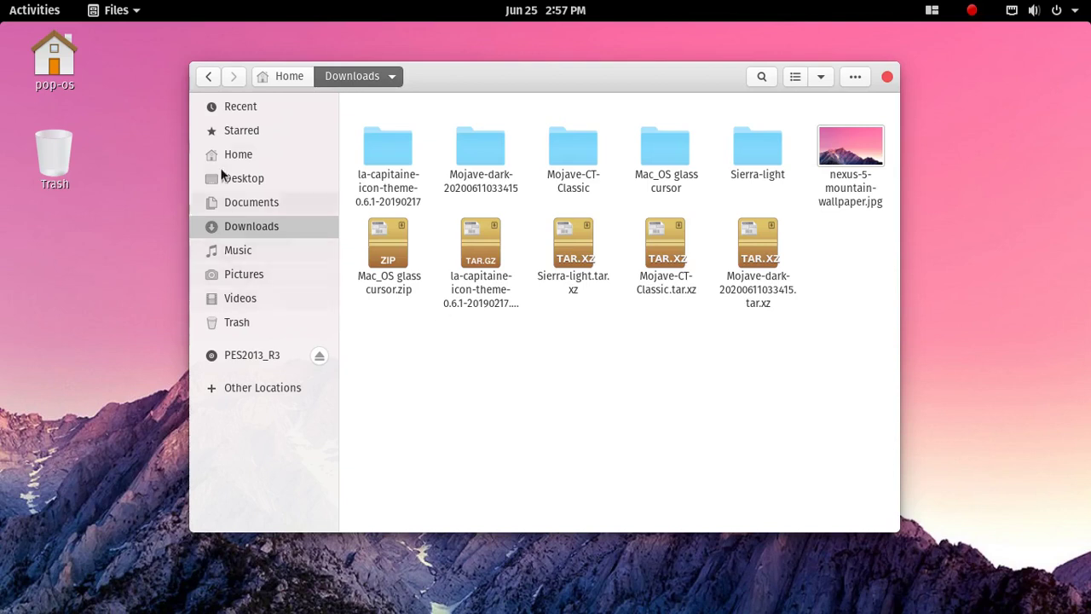
- Paste the copied cursor folder into the hidden .icons folder in Home and close the file manager window
{"action": "left_click", "coordinate": [289, 76]}
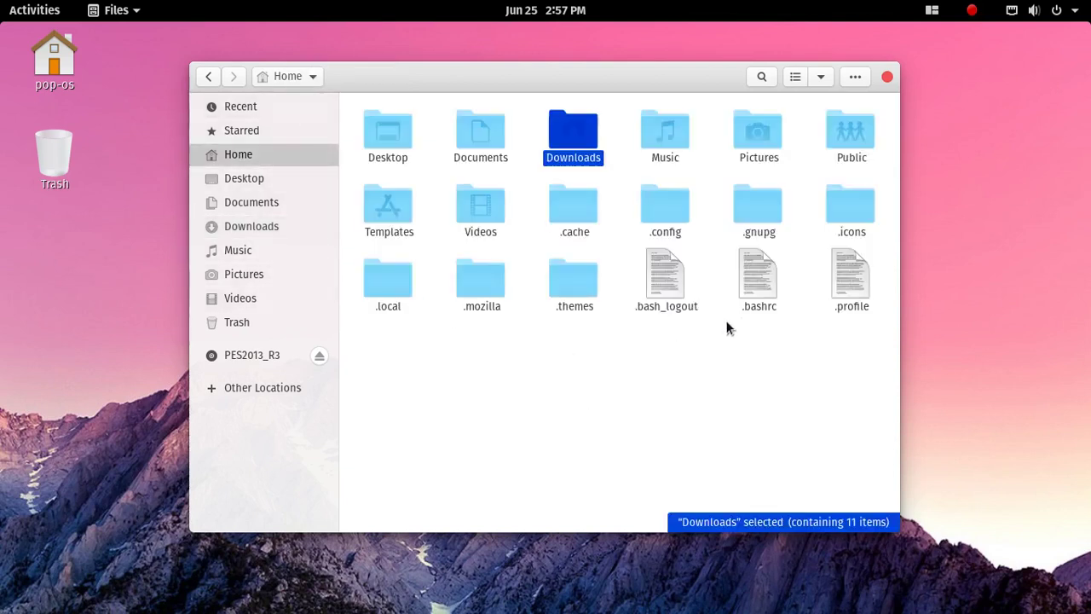
{"action": "double_click", "coordinate": [831, 213]}
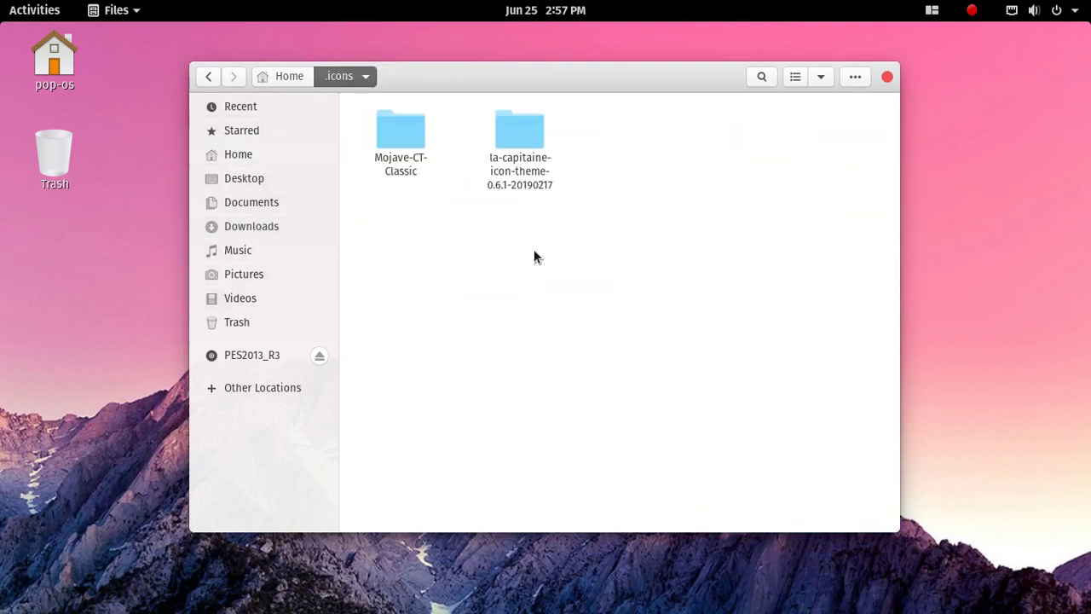
{"action": "right_click", "coordinate": [509, 269]}
{"action": "left_click", "coordinate": [530, 297]}
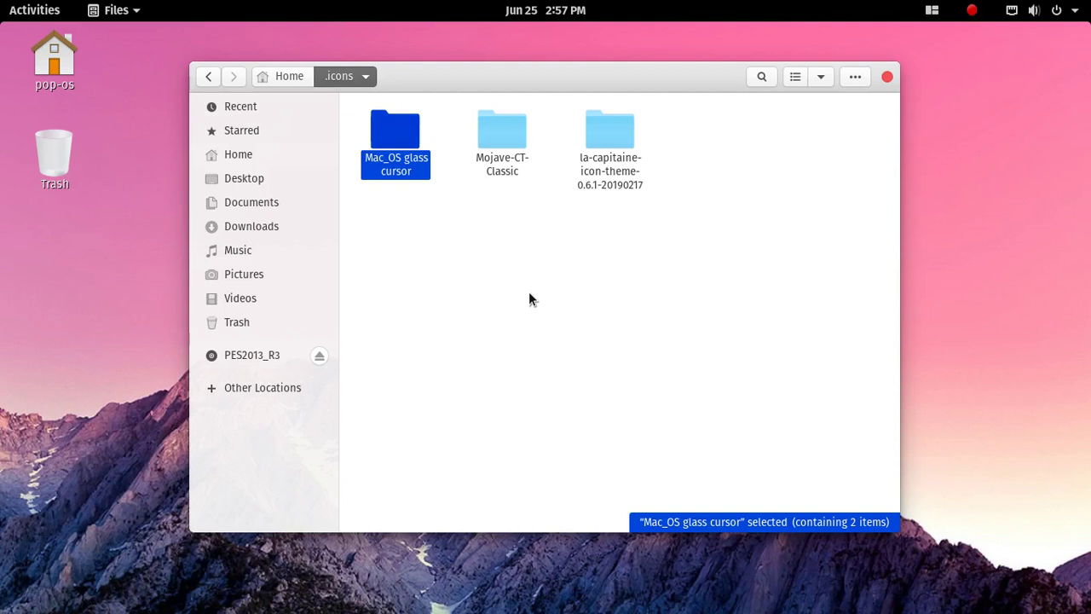
{"action": "left_click", "coordinate": [274, 76]}
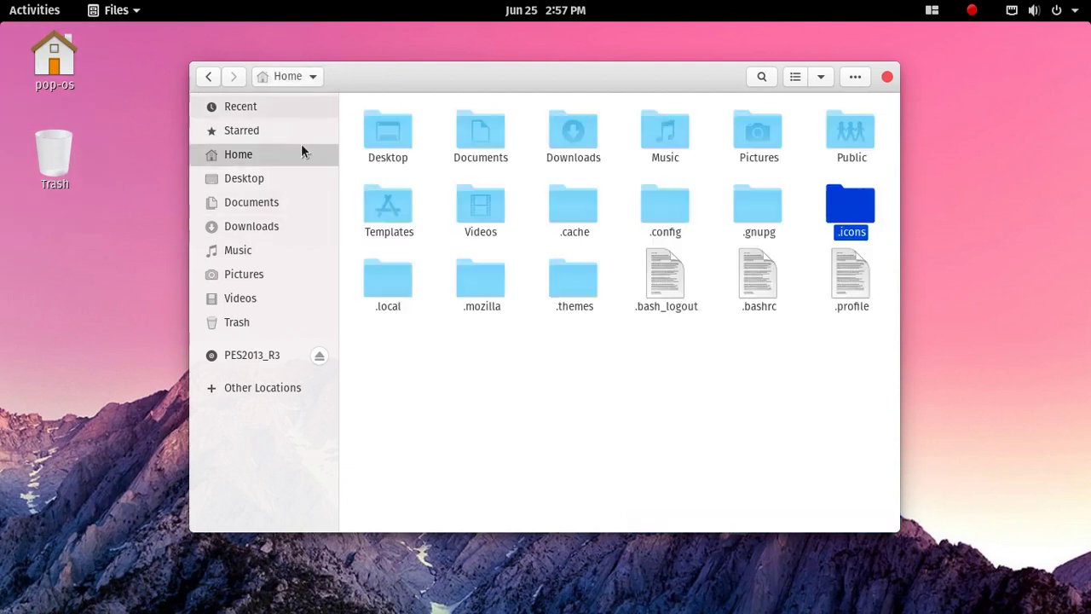
{"action": "left_click", "coordinate": [886, 77]}
{"action": "left_click", "coordinate": [26, 17]}
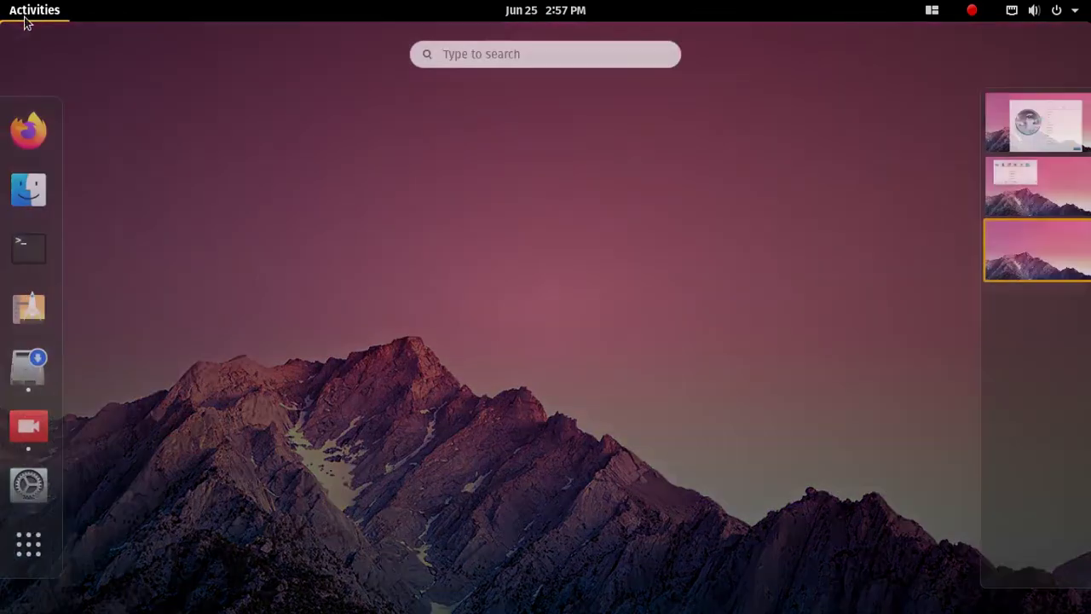
{"action": "left_click", "coordinate": [33, 545]}
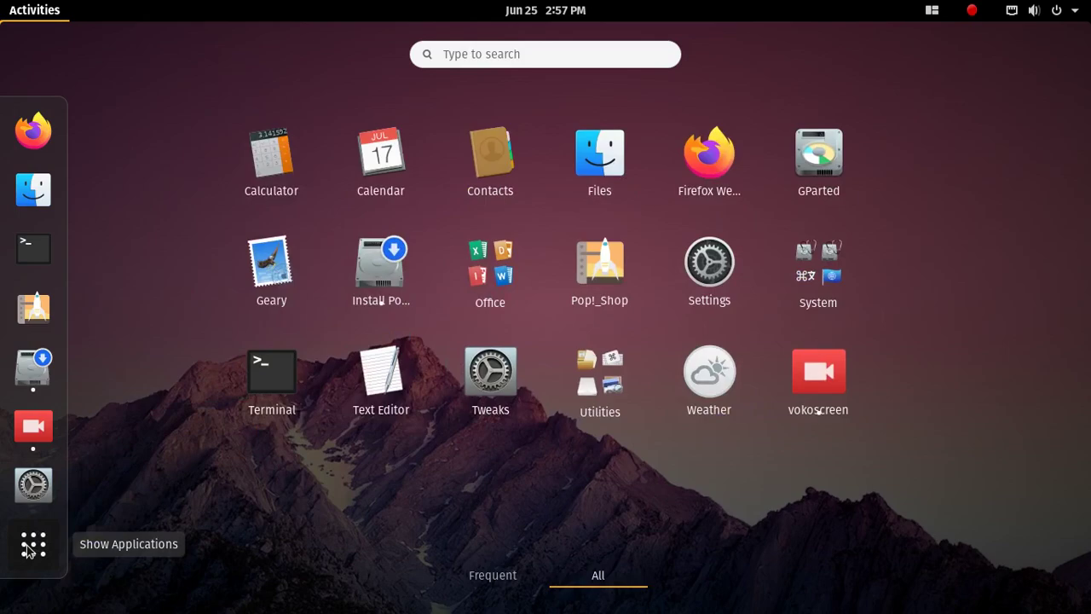
{"action": "left_click", "coordinate": [31, 545]}
{"action": "left_click", "coordinate": [255, 438]}
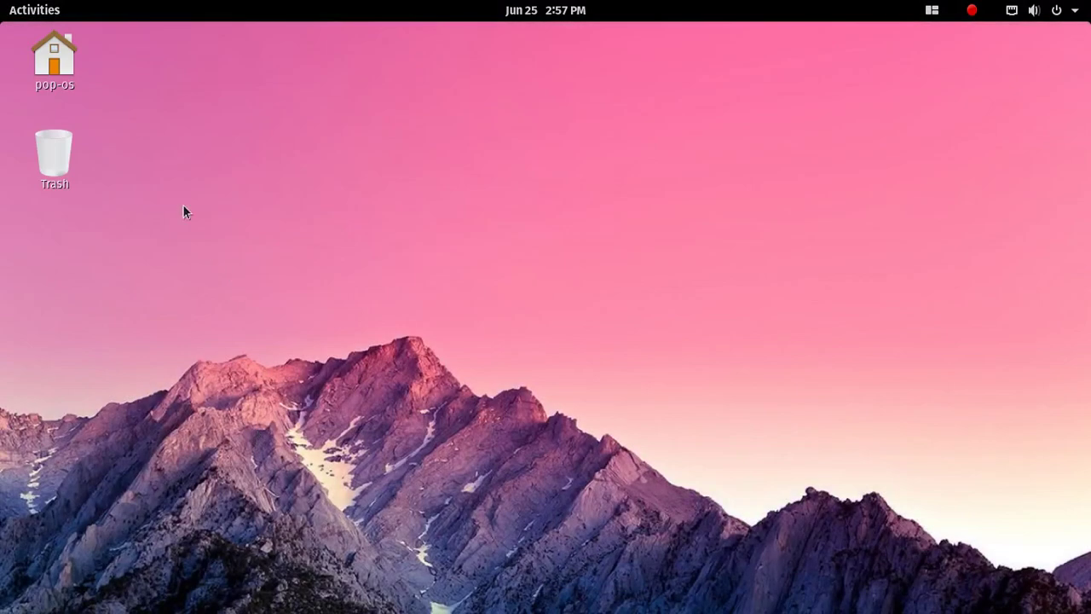
- Open Tweaks, set the cursor theme to Mac_OS glass cursor in the appearance settings, and close Tweaks
{"action": "left_click", "coordinate": [38, 9]}
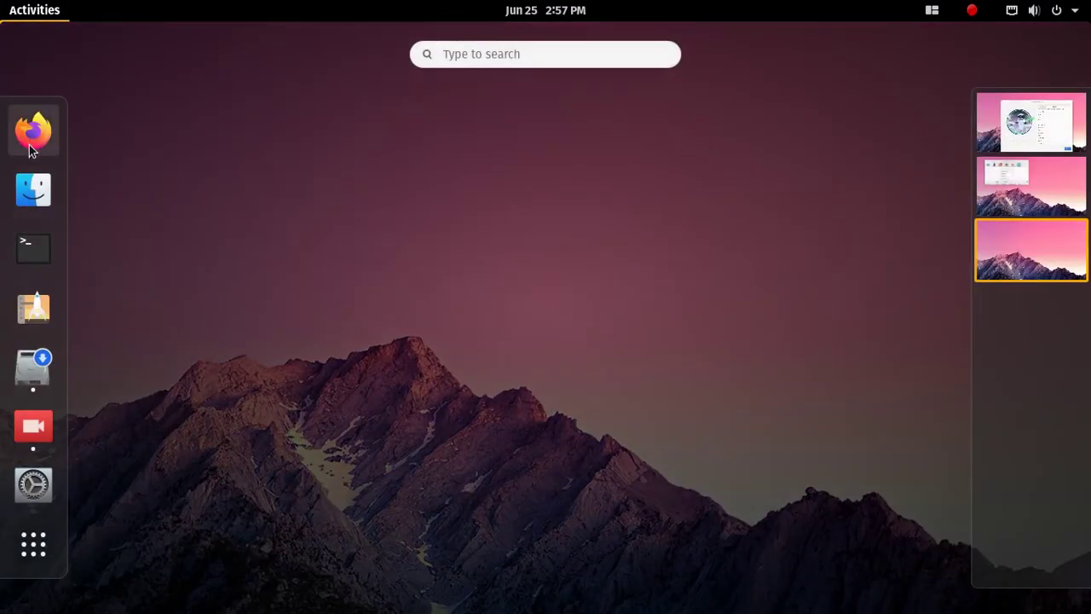
{"action": "left_click", "coordinate": [30, 485]}
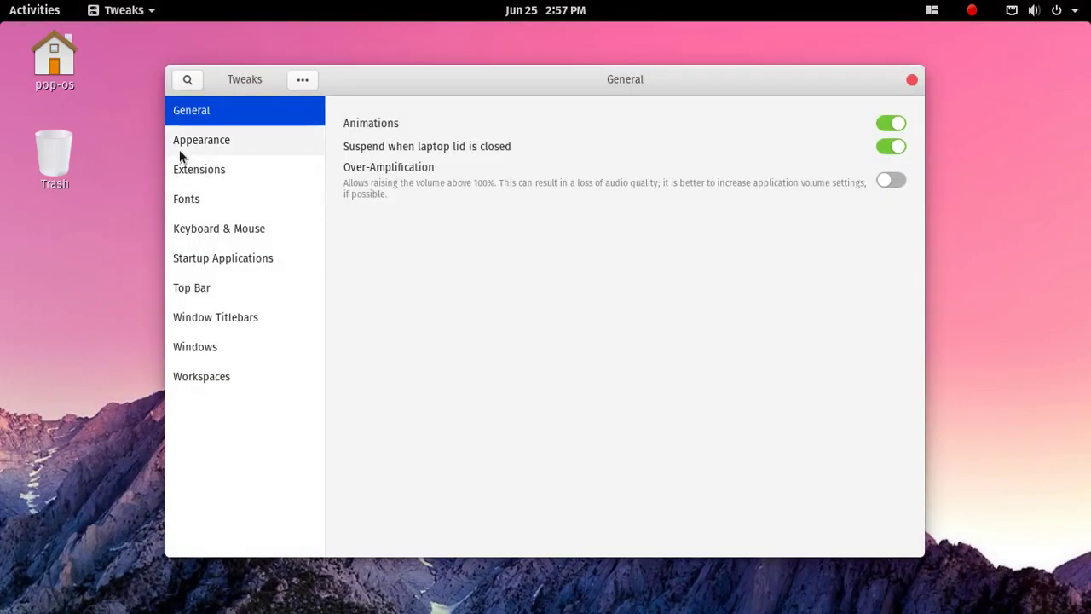
{"action": "left_click", "coordinate": [212, 149]}
{"action": "left_click", "coordinate": [780, 172]}
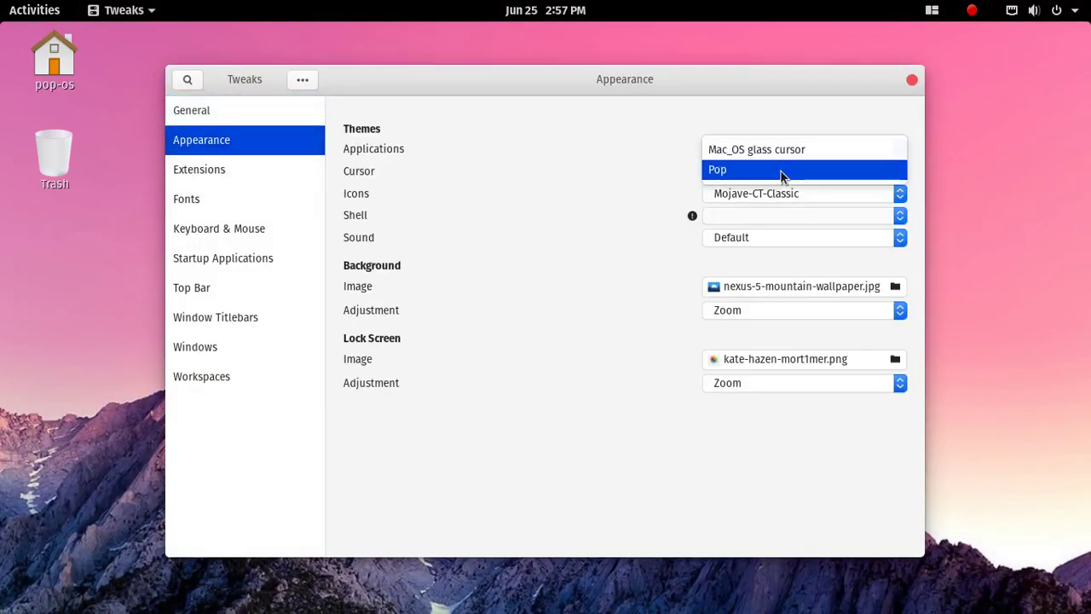
{"action": "left_click", "coordinate": [781, 150]}
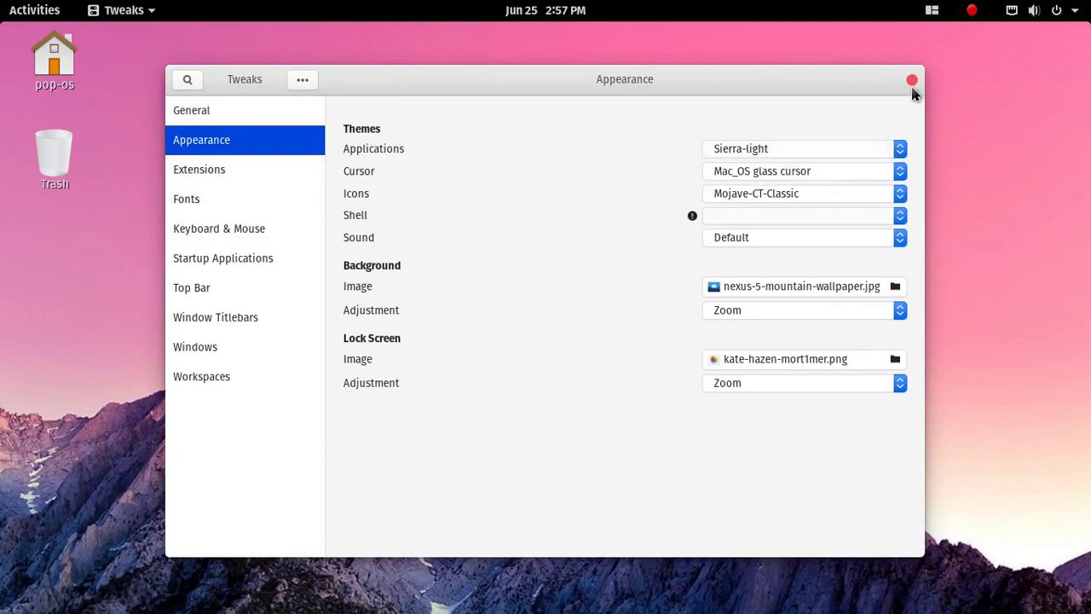
{"action": "left_click", "coordinate": [913, 81]}
- Open Pop!_Shop, search for "dock", and start installing Plank from the Ubuntu (deb) source
{"action": "left_click", "coordinate": [17, 9]}
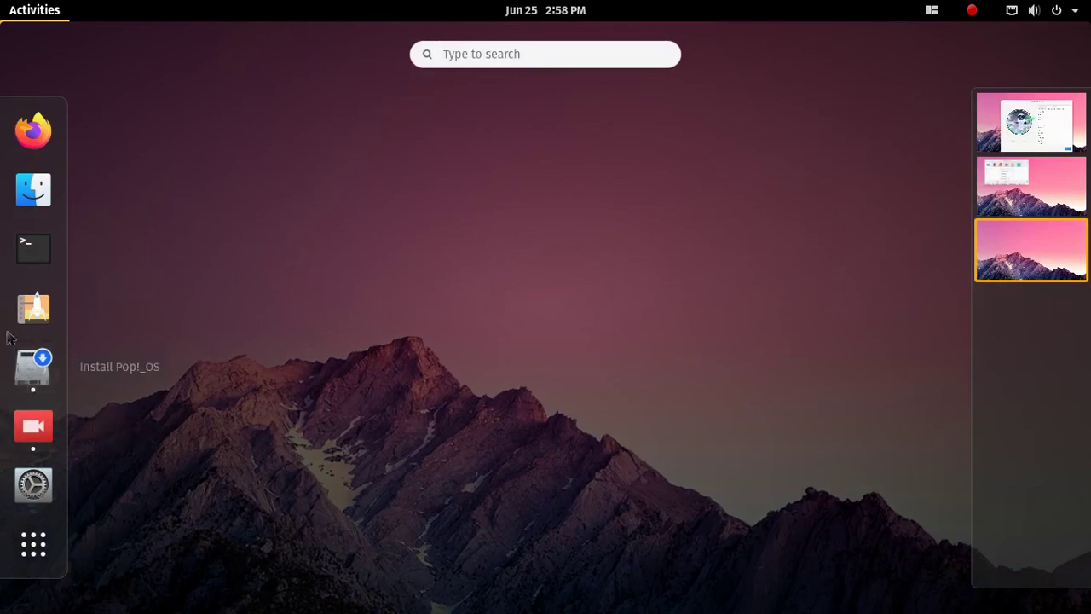
{"action": "left_click", "coordinate": [34, 306]}
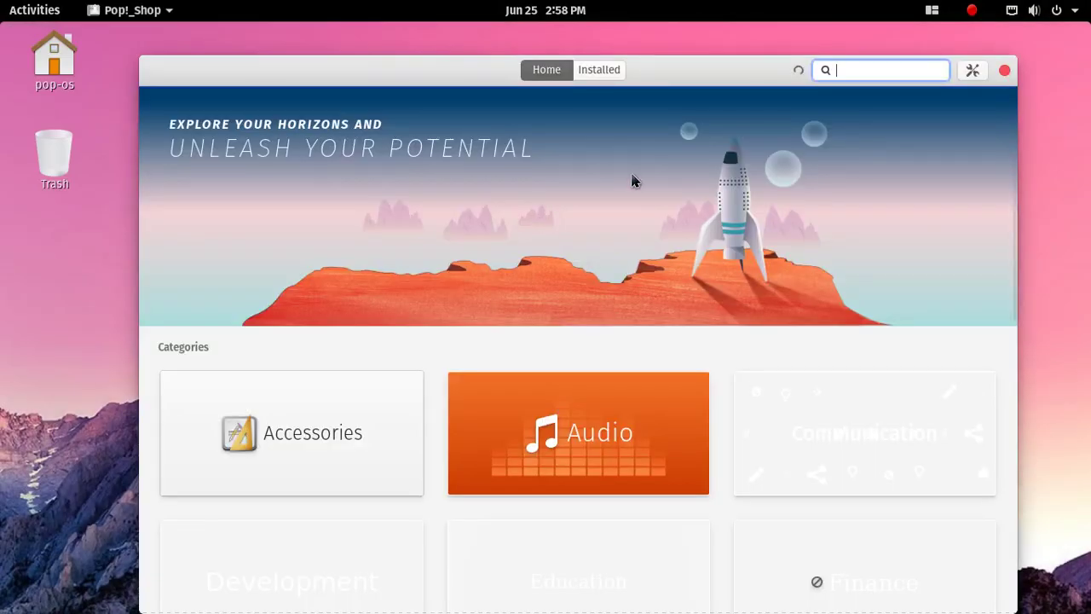
{"action": "type", "text": "dock"}
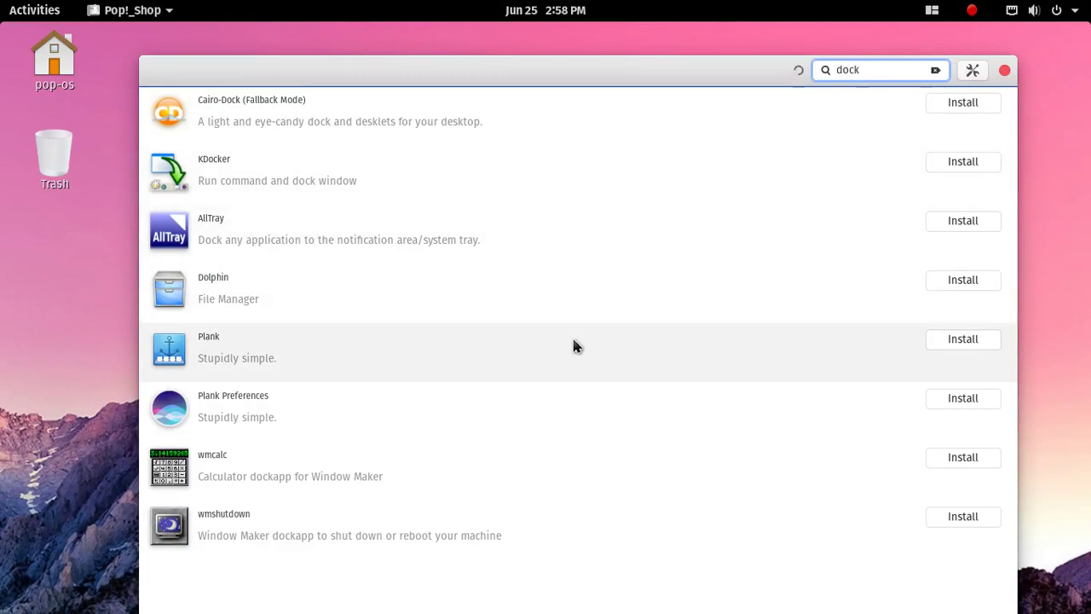
{"action": "left_click", "coordinate": [574, 341]}
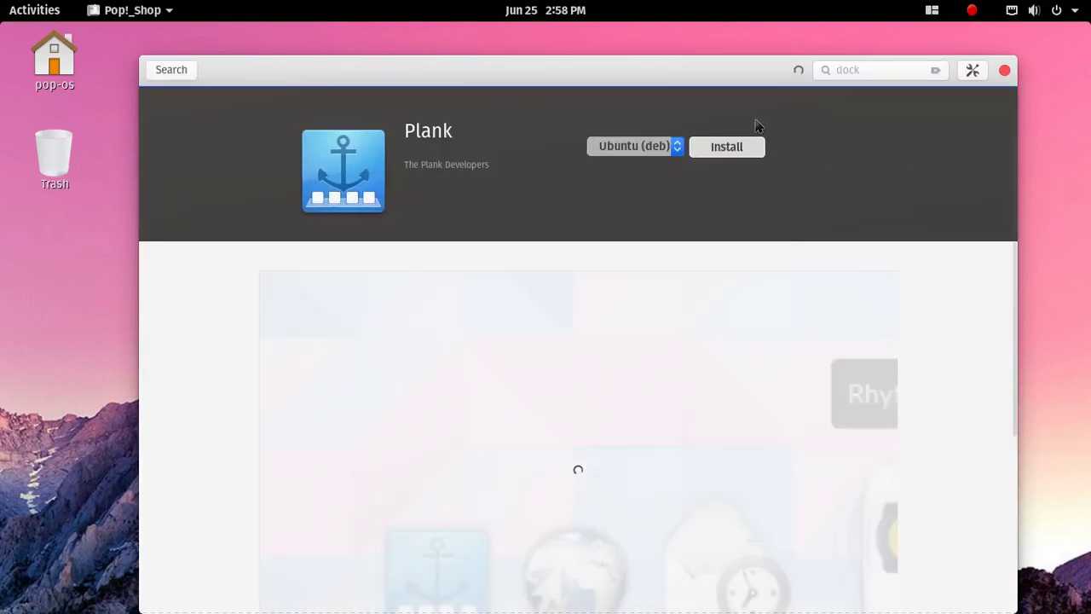
{"action": "left_click", "coordinate": [728, 147]}
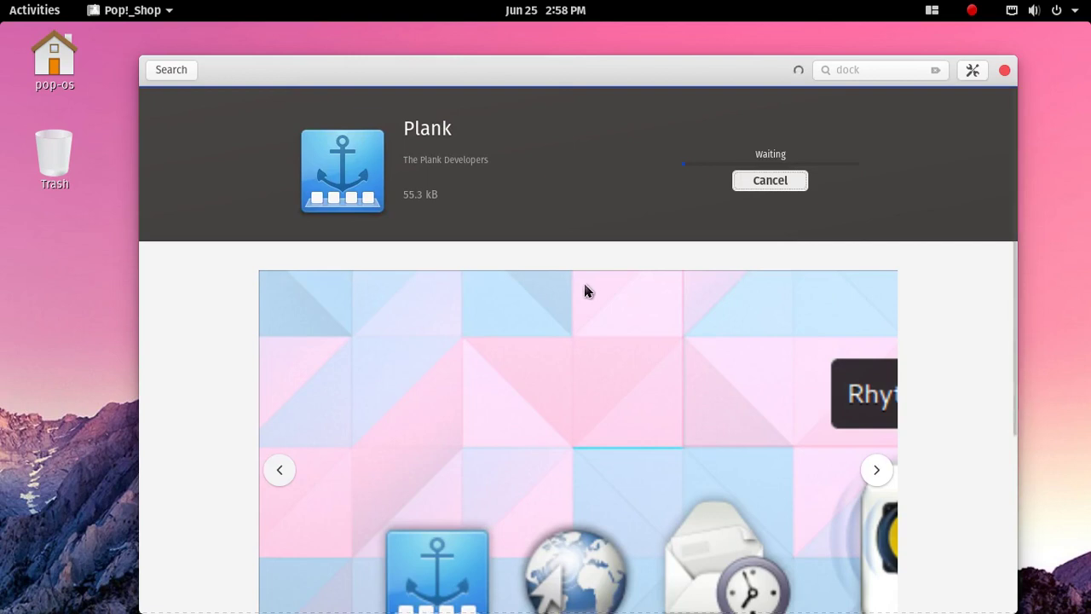
{"action": "left_click", "coordinate": [43, 9]}
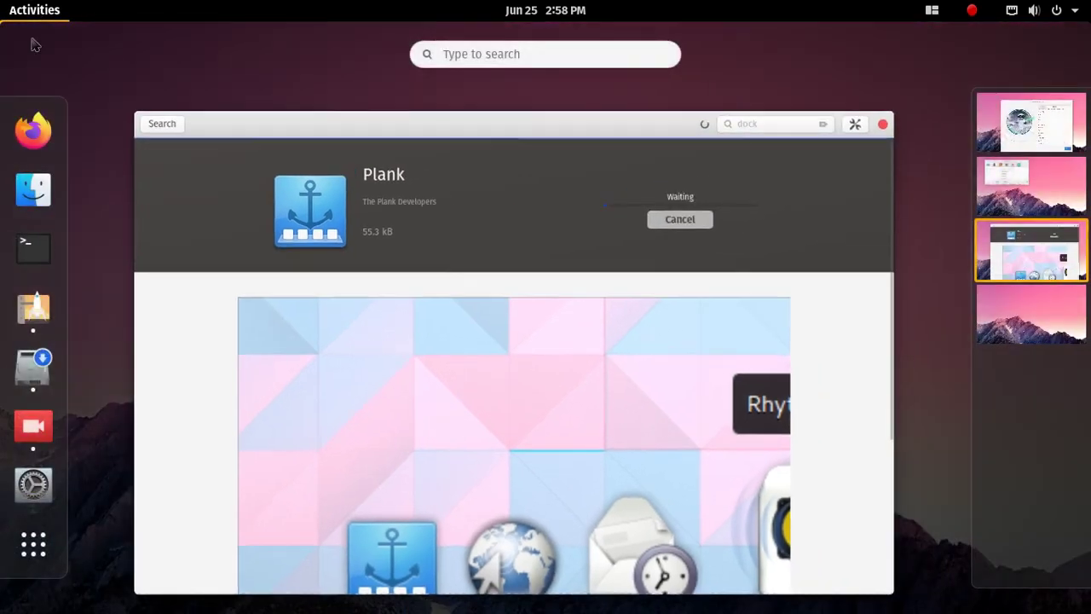
{"action": "left_click", "coordinate": [34, 544]}
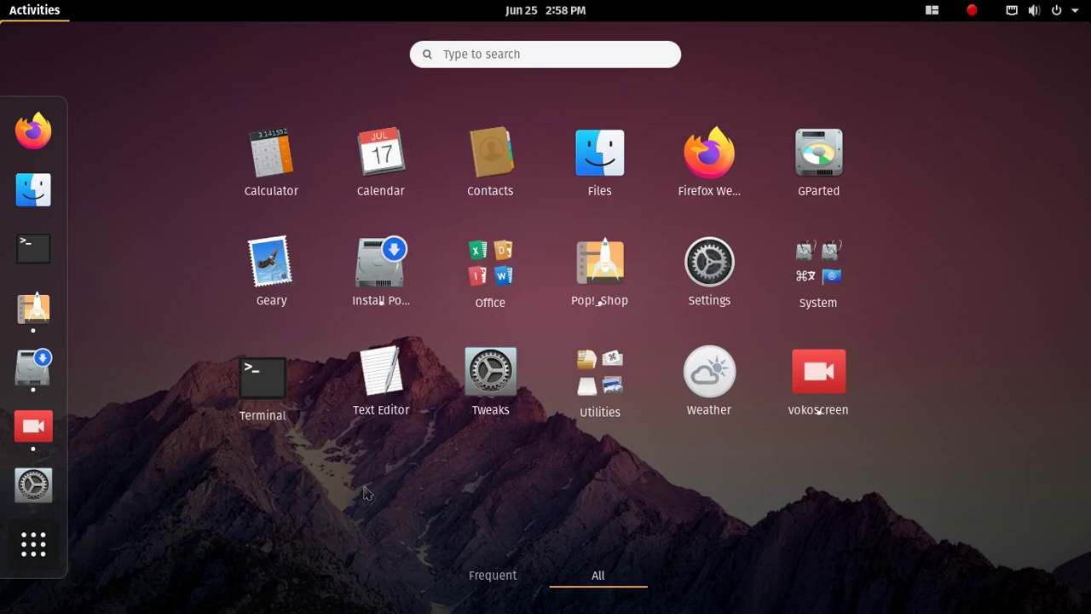
{"action": "left_click", "coordinate": [594, 372]}
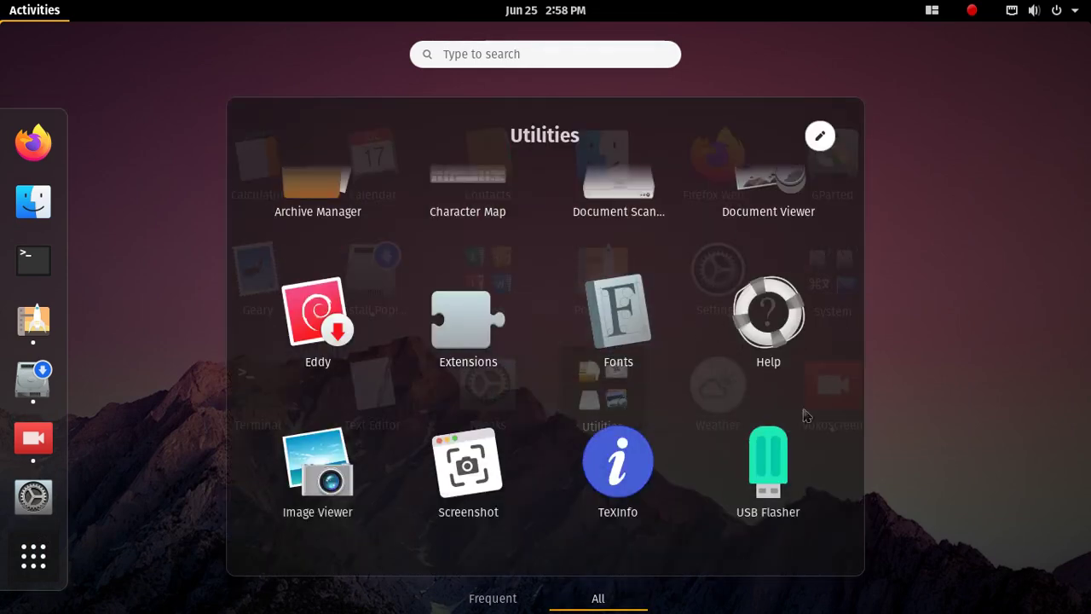
{"action": "left_click", "coordinate": [601, 499]}
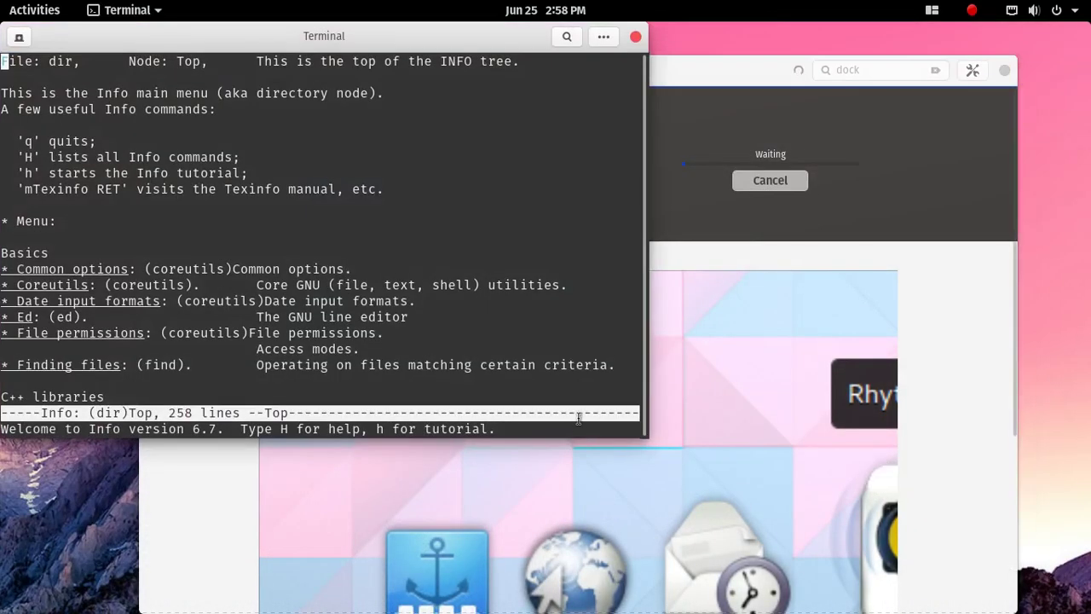
{"action": "left_click", "coordinate": [635, 36]}
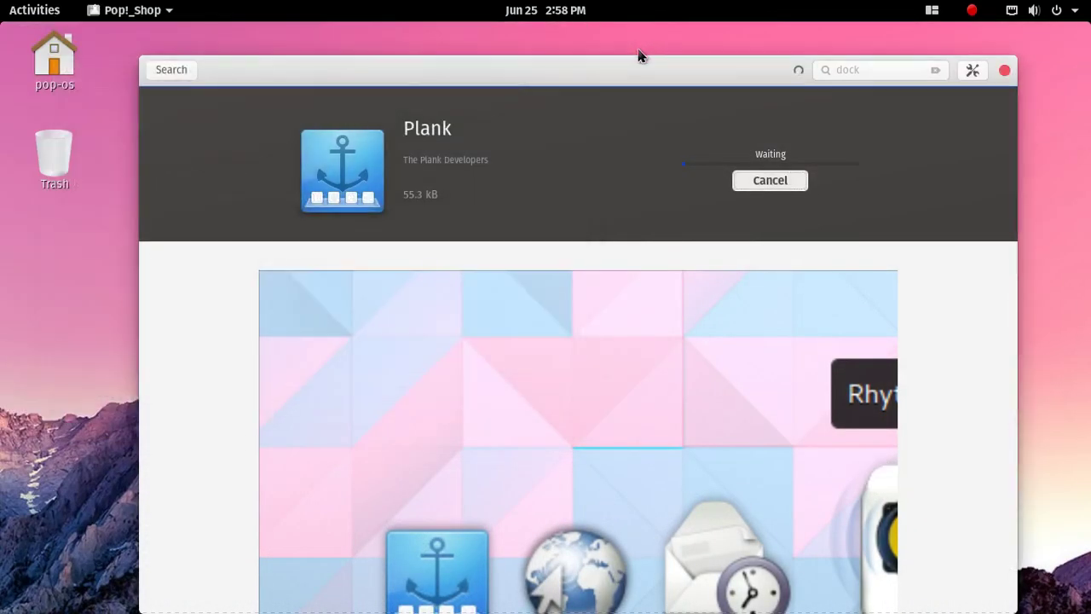
- Open Tweaks and turn off the personal folder and trash icons on the desktop in the Desktop icons extension settings
{"action": "left_click", "coordinate": [34, 11]}
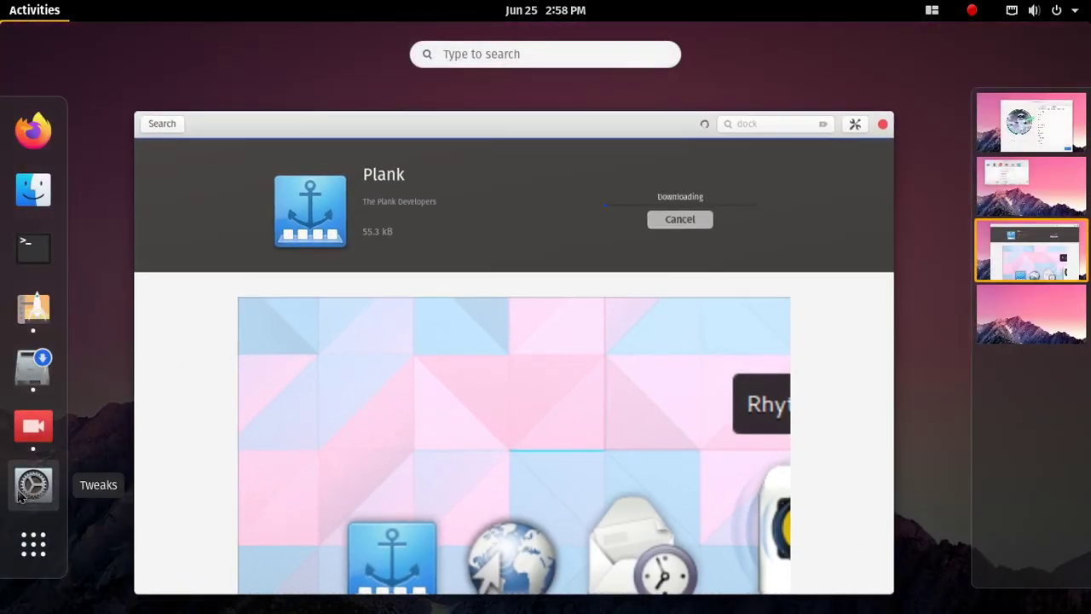
{"action": "left_click", "coordinate": [20, 503]}
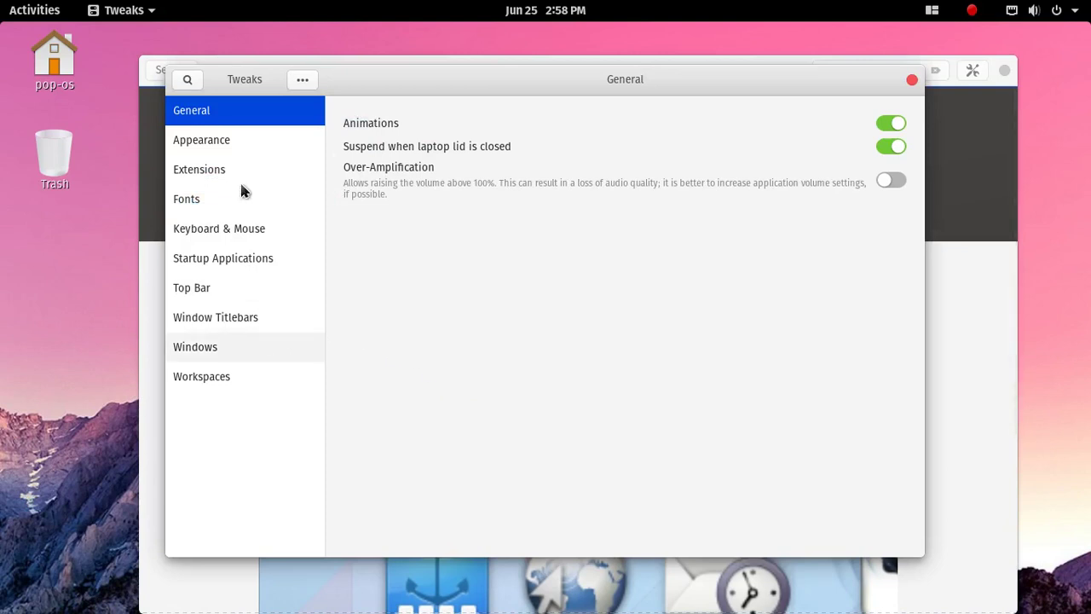
{"action": "left_click", "coordinate": [234, 169]}
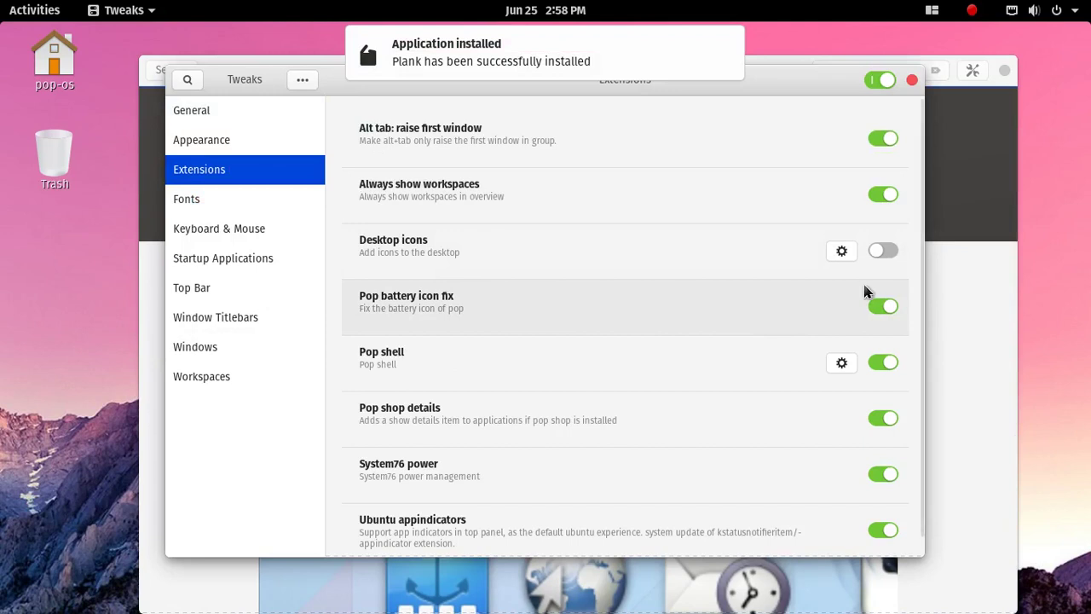
{"action": "left_click", "coordinate": [842, 254]}
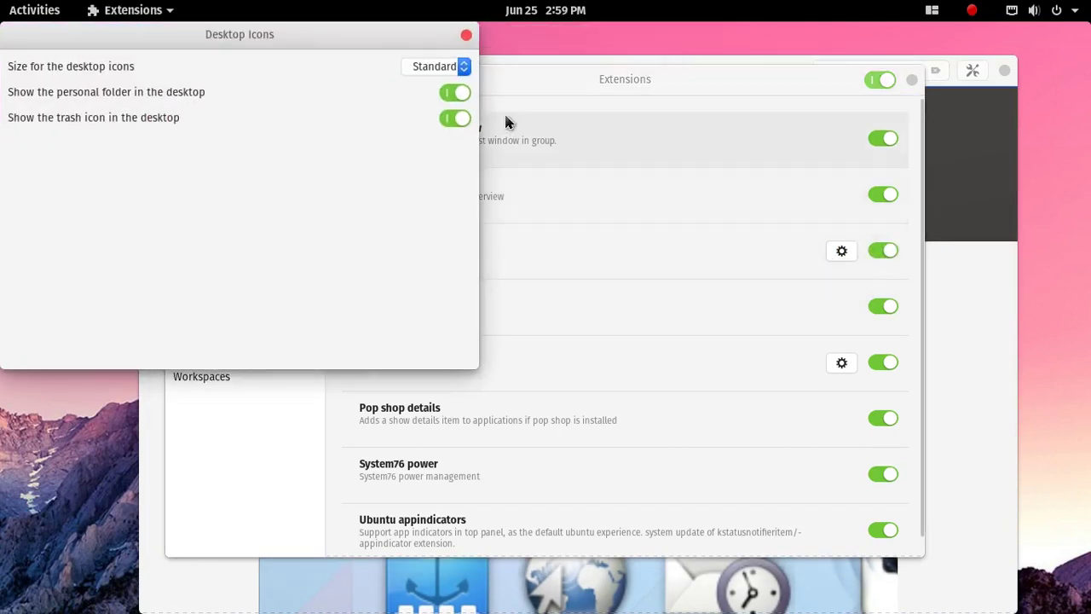
{"action": "left_click", "coordinate": [453, 93]}
{"action": "left_click", "coordinate": [455, 118]}
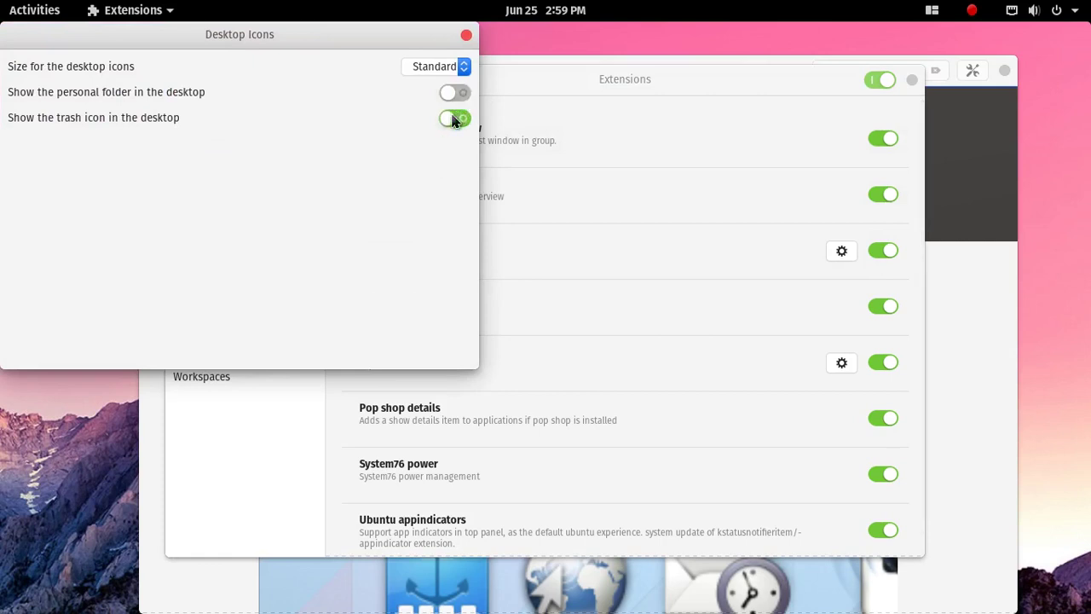
{"action": "left_click", "coordinate": [465, 38]}
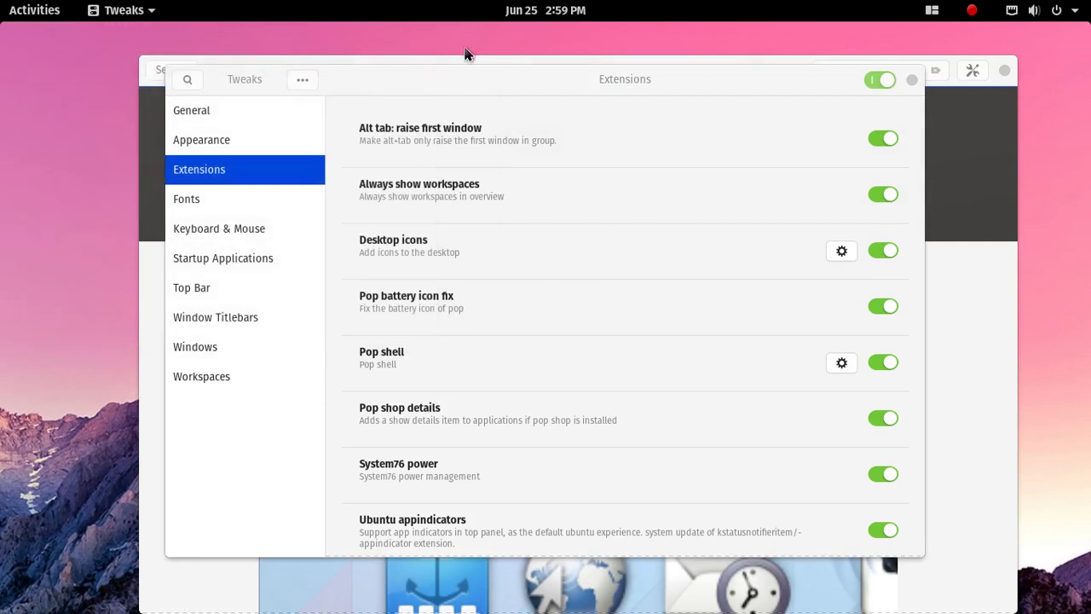
- Examine the Pop shell extension options and the appearance, startup applications, top bar, window titlebars, windows and workspaces settings in Tweaks
{"action": "scroll", "coordinate": [711, 162], "scroll_direction": "down", "scroll_amount": 1}
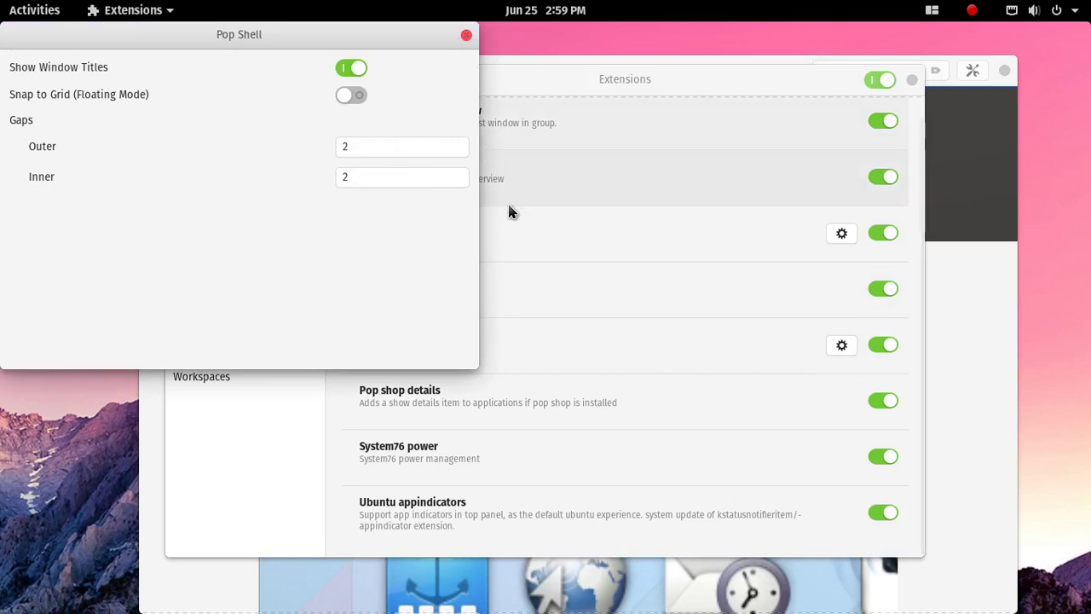
{"action": "left_click", "coordinate": [466, 37]}
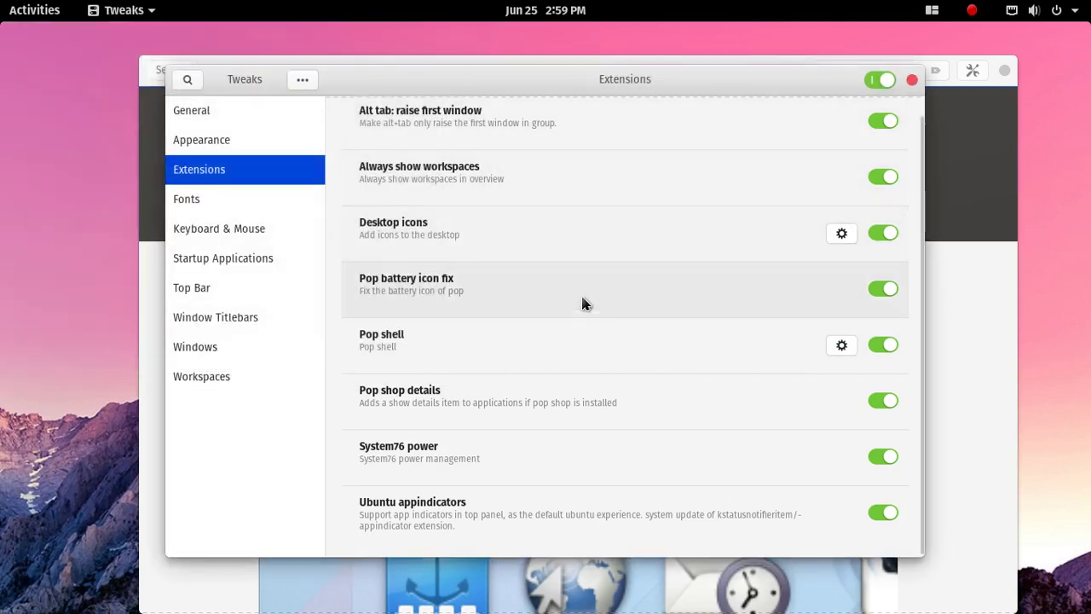
{"action": "left_click", "coordinate": [261, 319]}
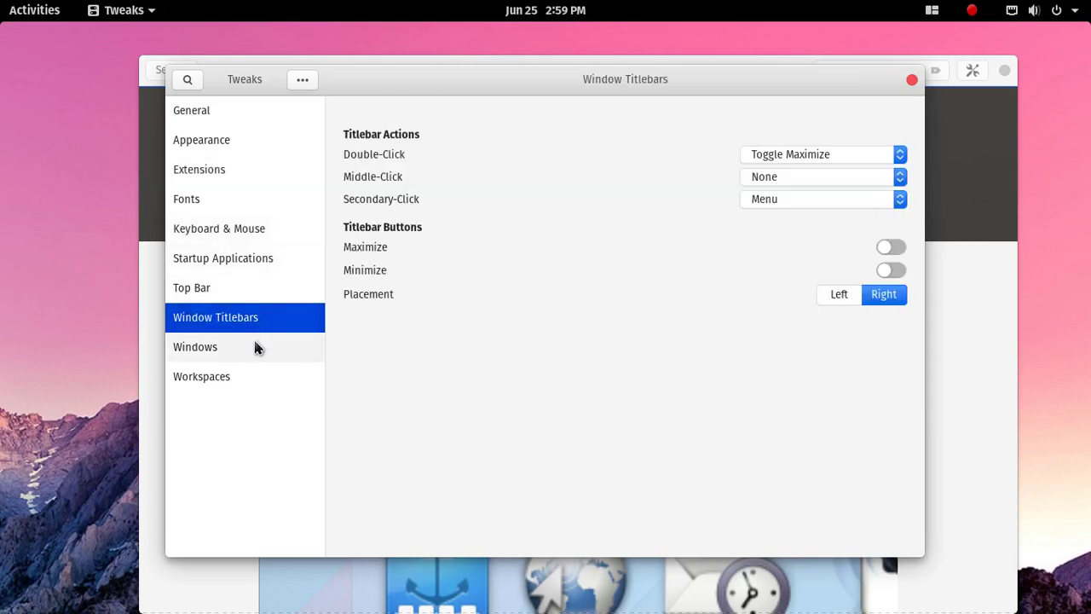
{"action": "left_click", "coordinate": [256, 346]}
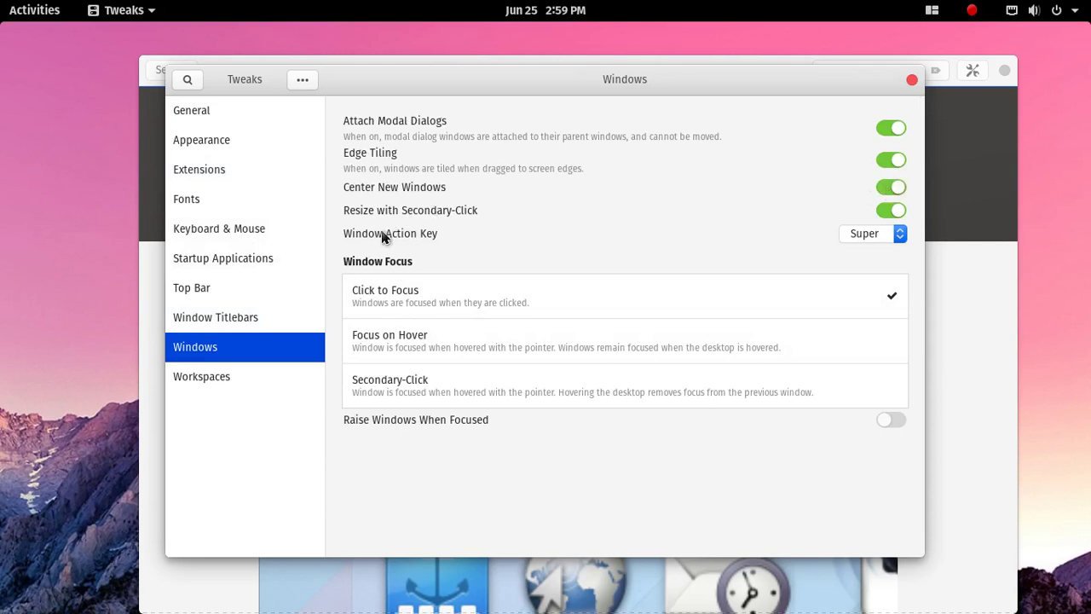
{"action": "left_click", "coordinate": [235, 375]}
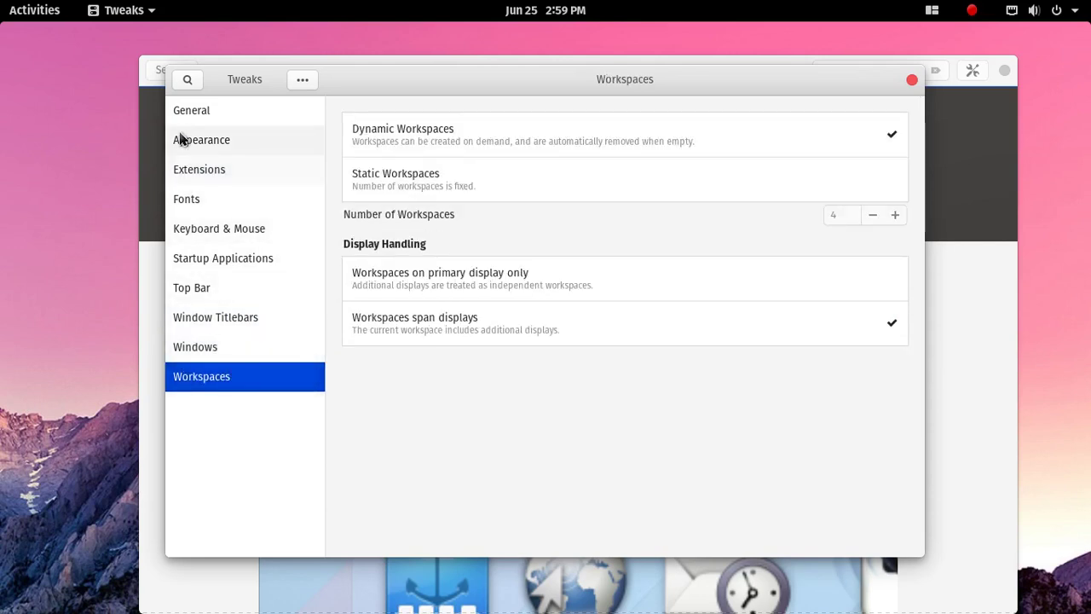
{"action": "left_click", "coordinate": [181, 139]}
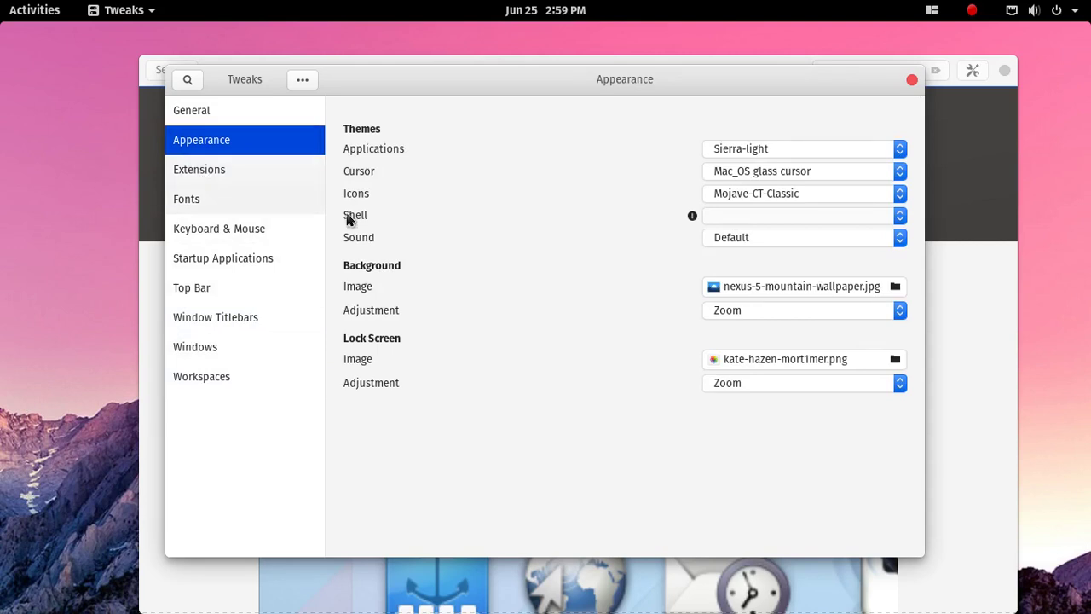
{"action": "left_click", "coordinate": [849, 245]}
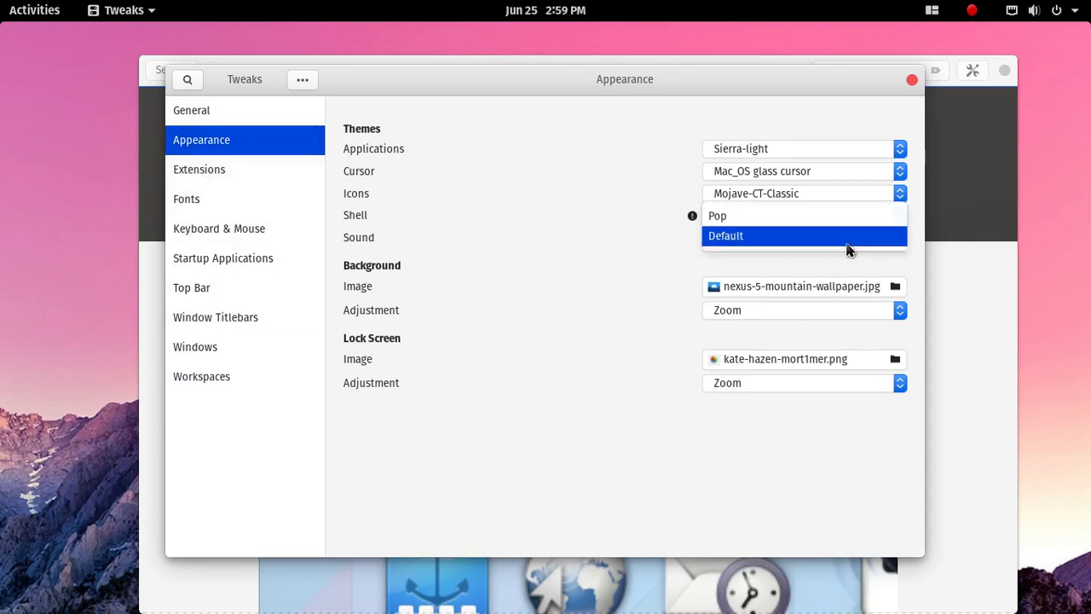
{"action": "left_click", "coordinate": [847, 246]}
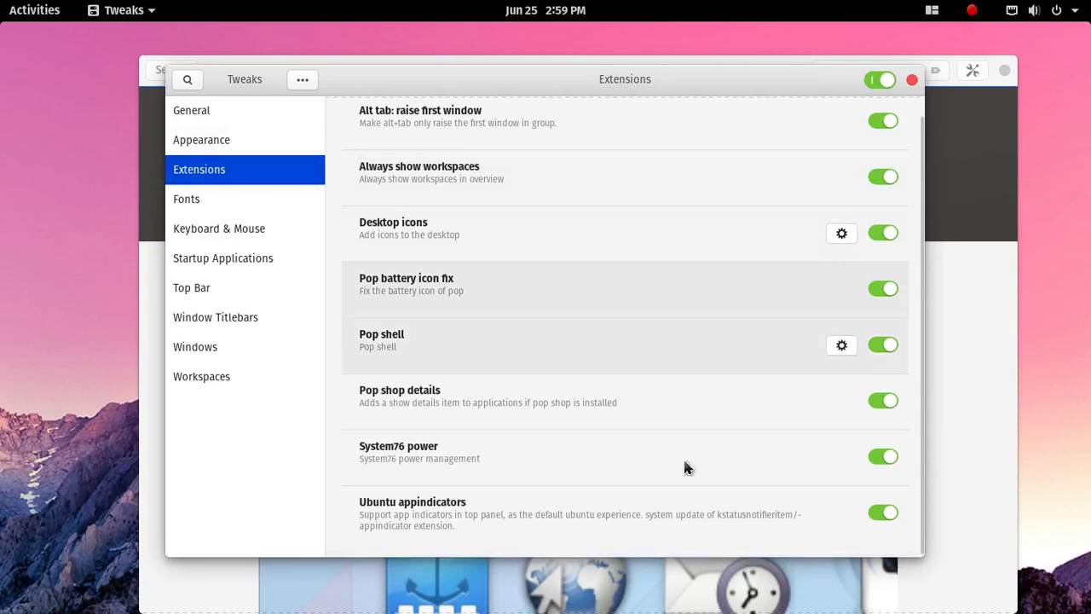
{"action": "left_click", "coordinate": [224, 257]}
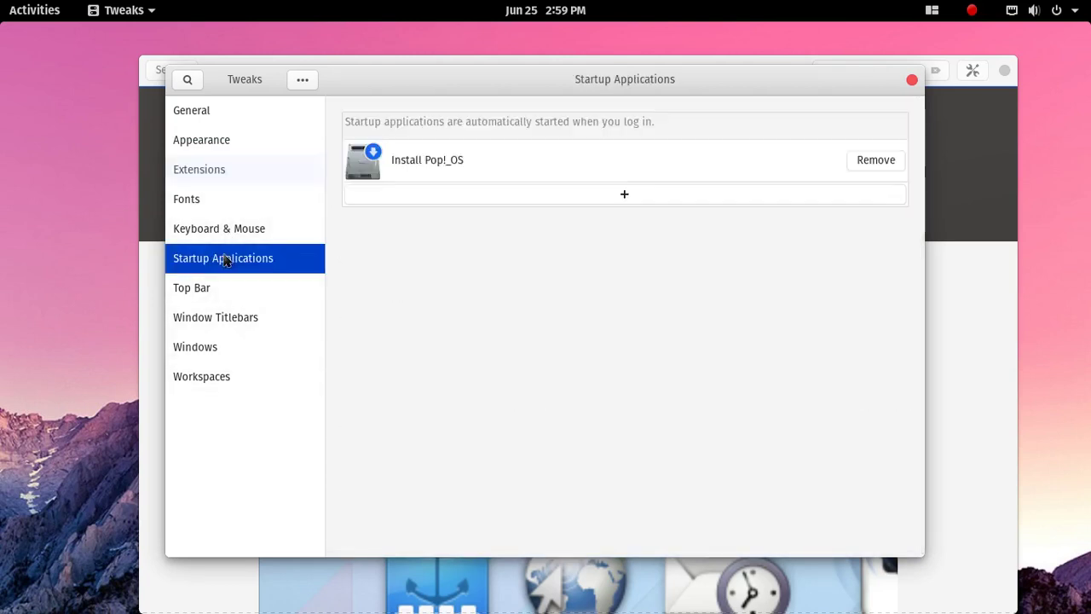
{"action": "left_click", "coordinate": [230, 293]}
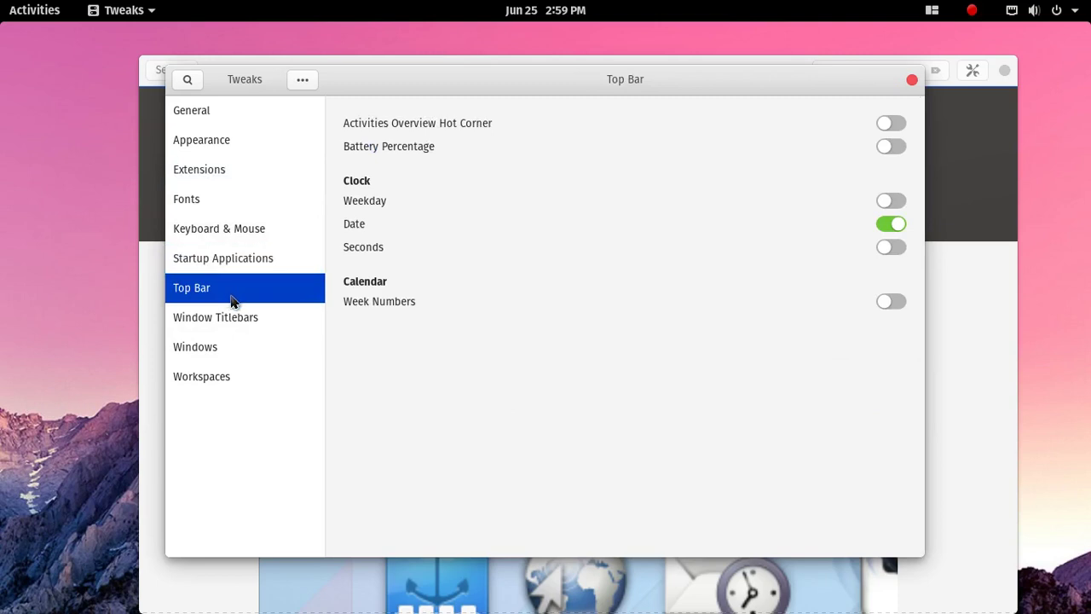
{"action": "left_click", "coordinate": [237, 312]}
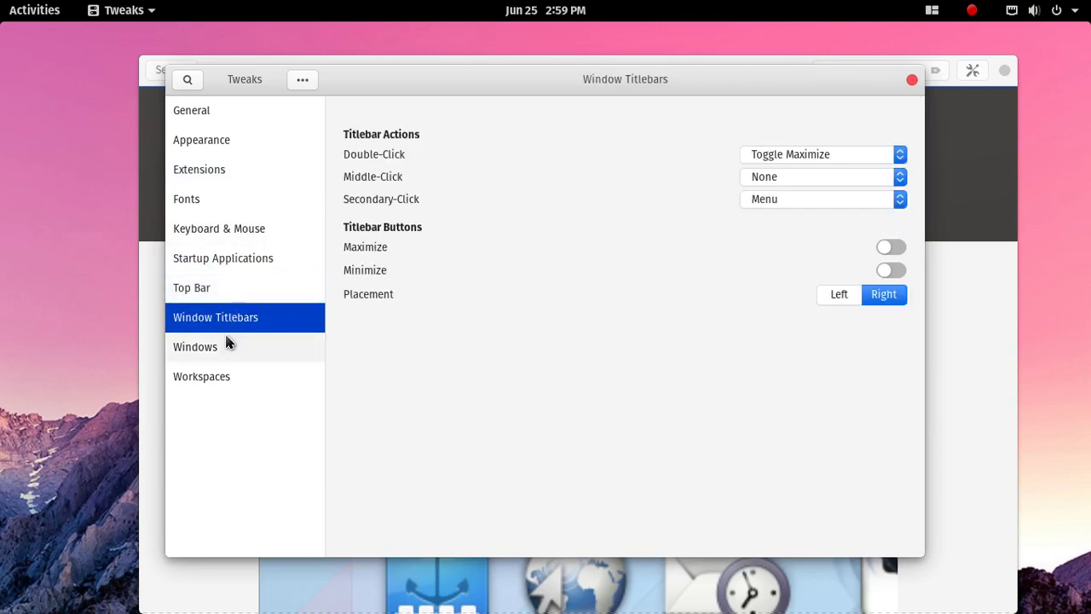
{"action": "left_click", "coordinate": [226, 344]}
{"action": "left_click", "coordinate": [212, 375]}
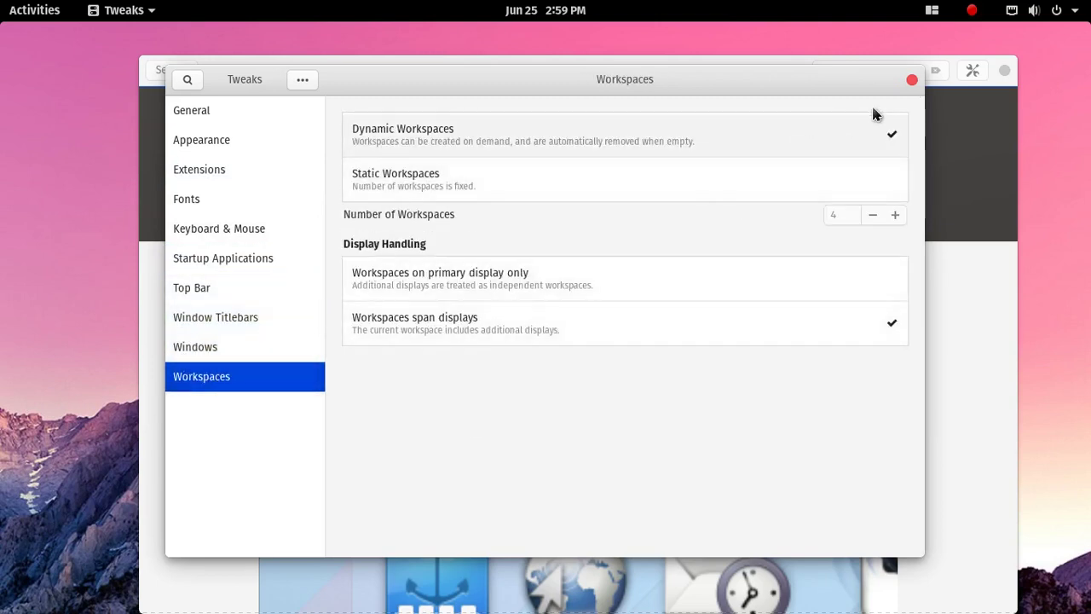
- Launch the installed Plank dock and close the Tweaks and Pop!_Shop windows
{"action": "left_click", "coordinate": [912, 80]}
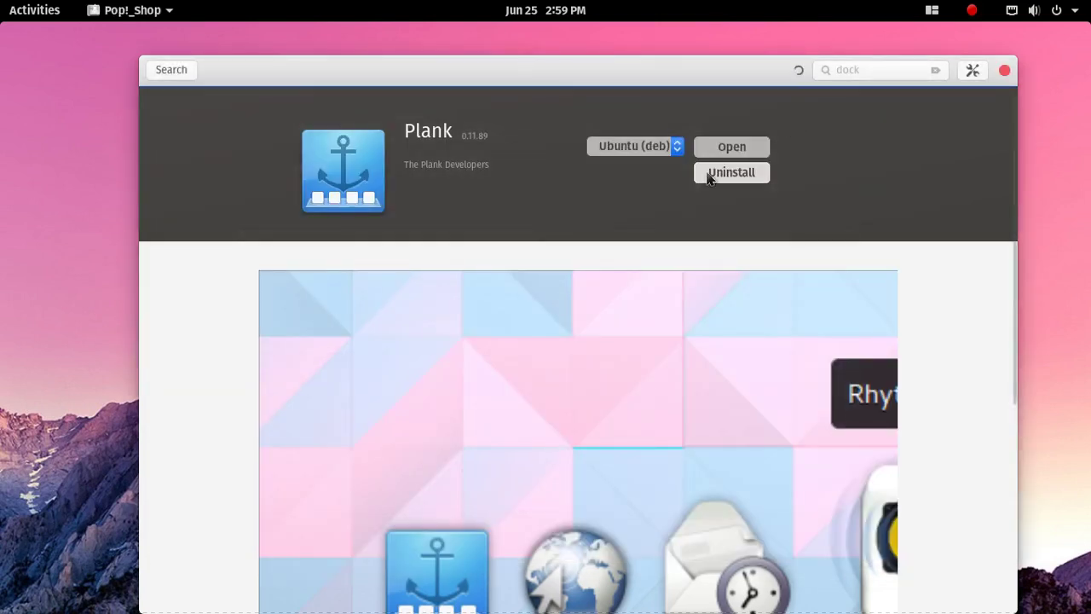
{"action": "left_click", "coordinate": [1005, 70]}
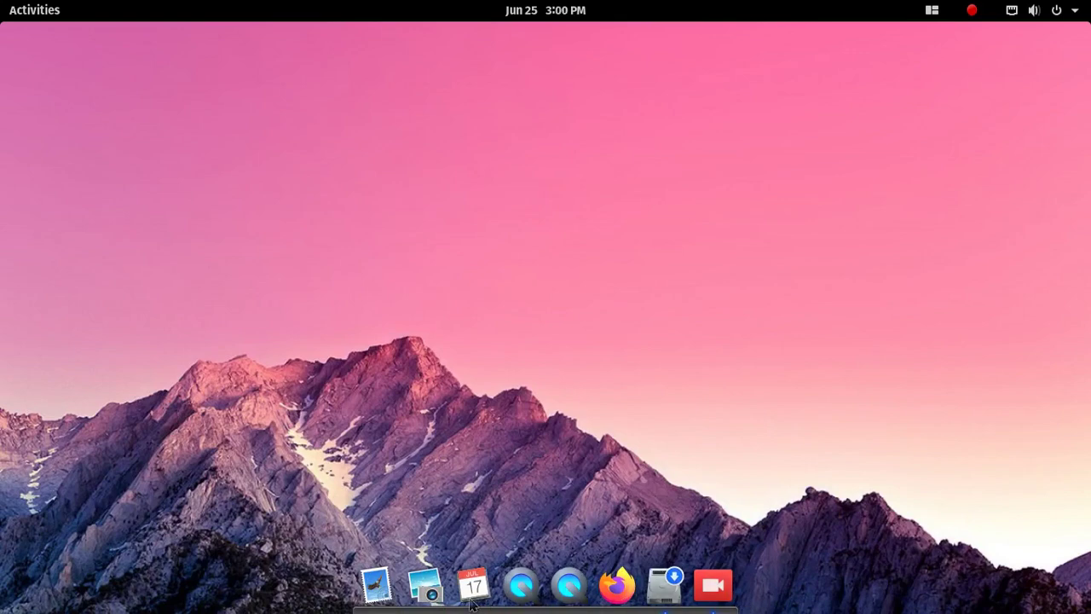
- Look through all installed applications and the Office folder, then launch GParted and close it again
{"action": "left_click", "coordinate": [12, 7]}
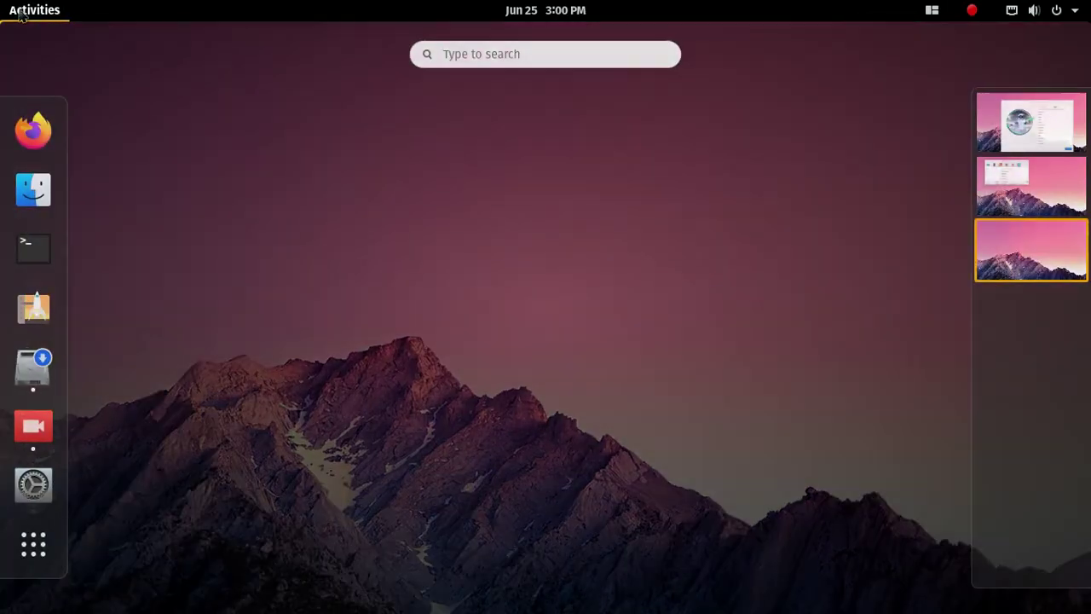
{"action": "left_click", "coordinate": [39, 554]}
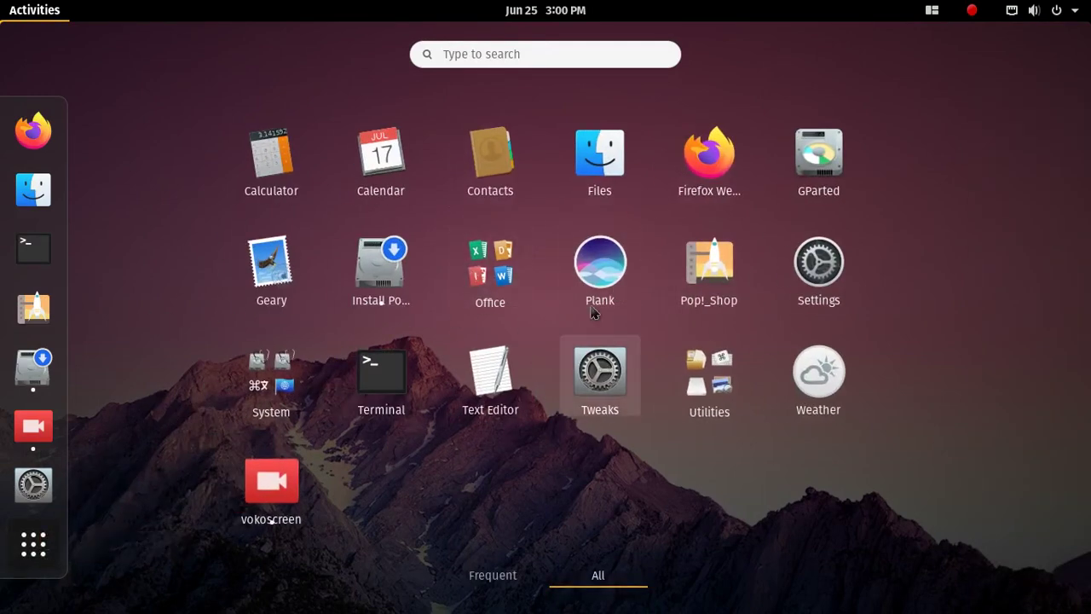
{"action": "left_click", "coordinate": [490, 271]}
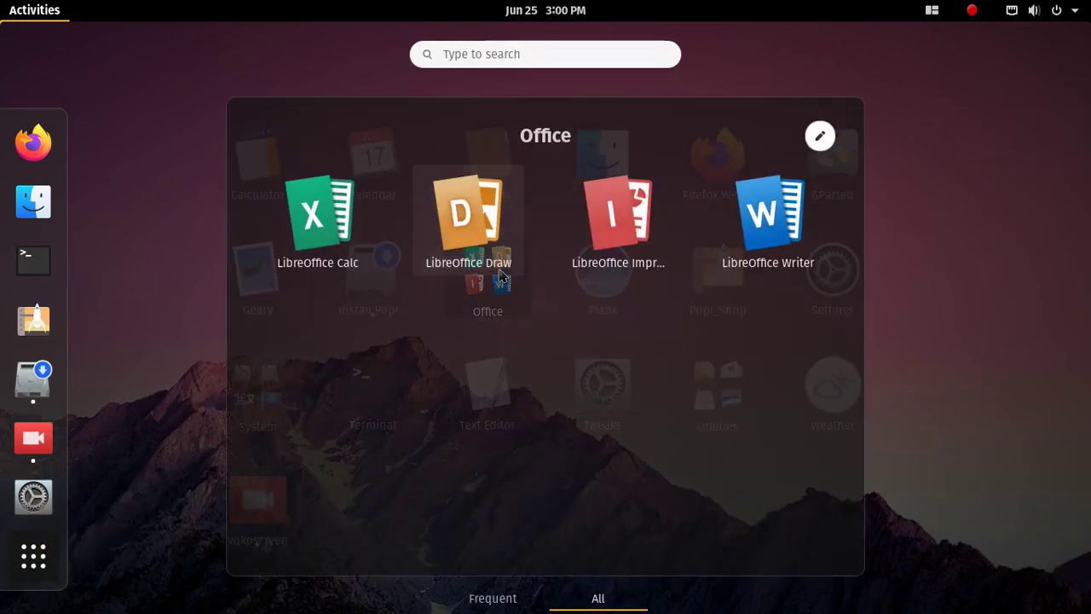
{"action": "left_click", "coordinate": [201, 302]}
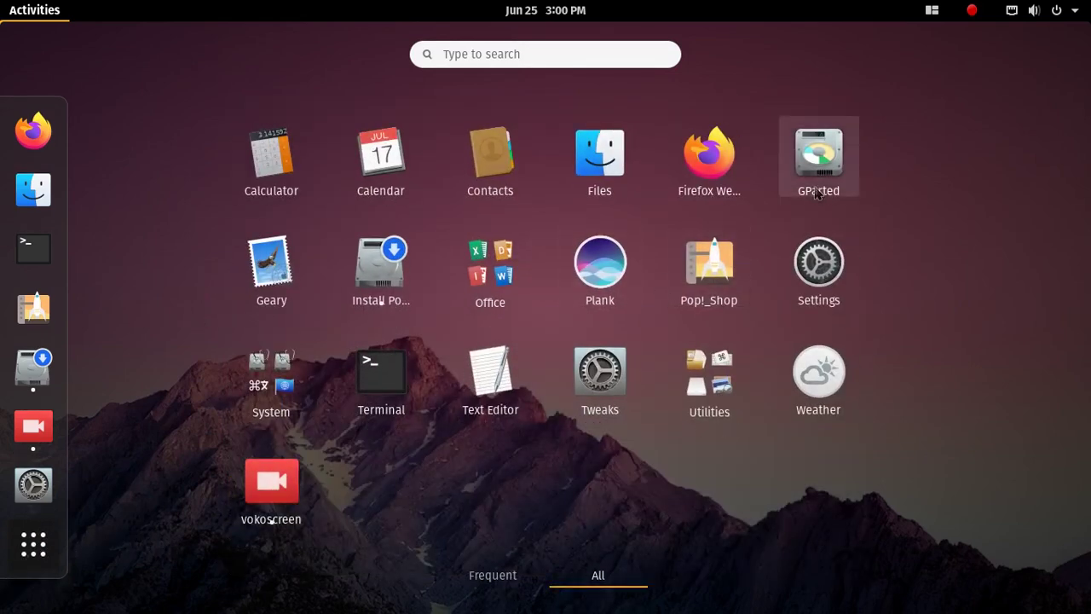
{"action": "left_click", "coordinate": [817, 162]}
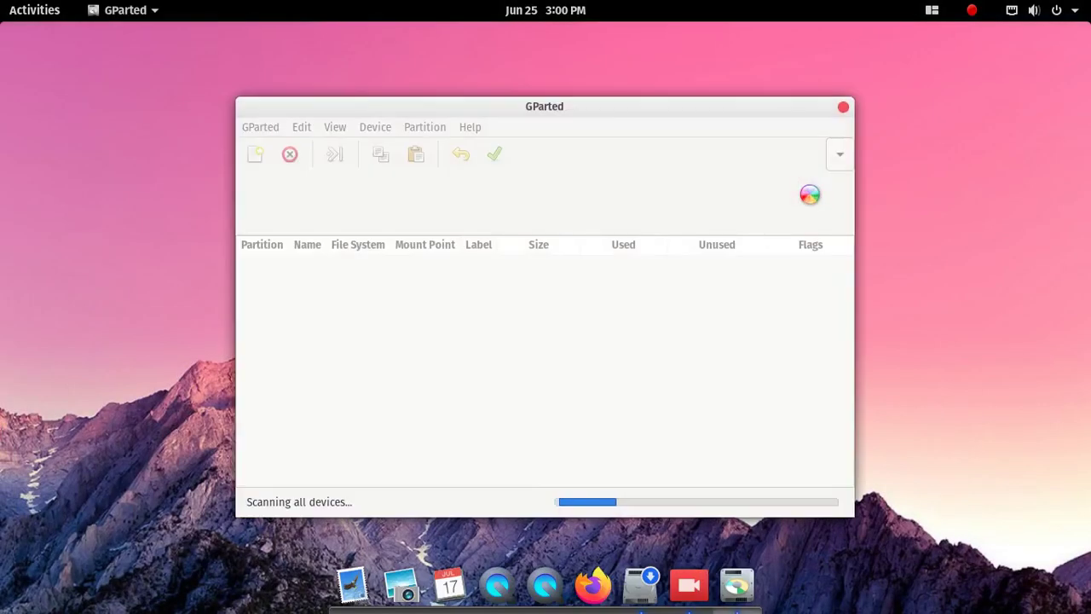
{"action": "left_click", "coordinate": [842, 109]}
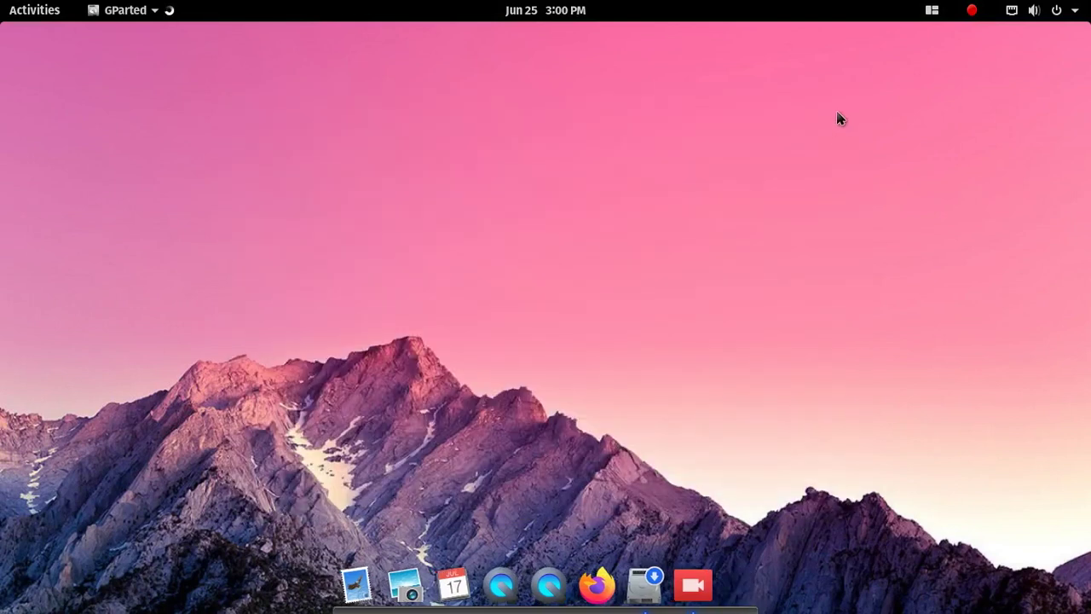